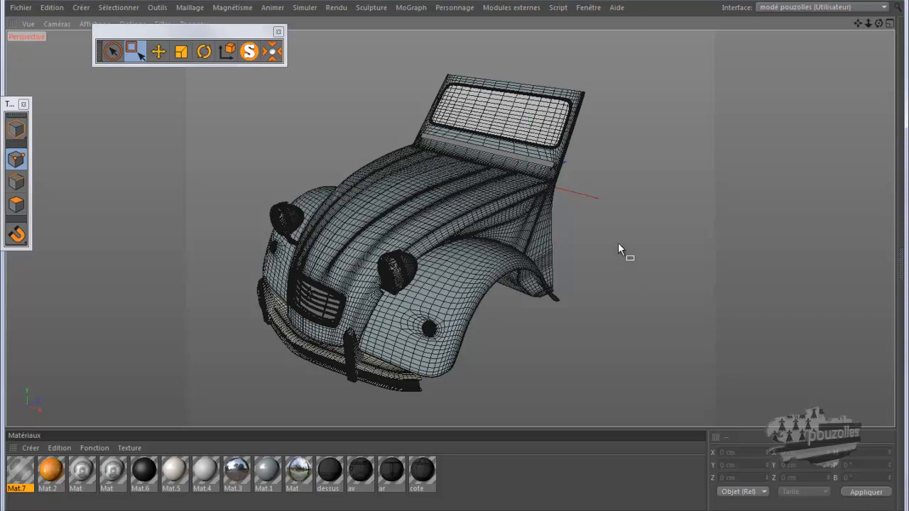
- Render the perspective view of the current model and switch to the 2 cv.c4d document
key(ctrl+r)
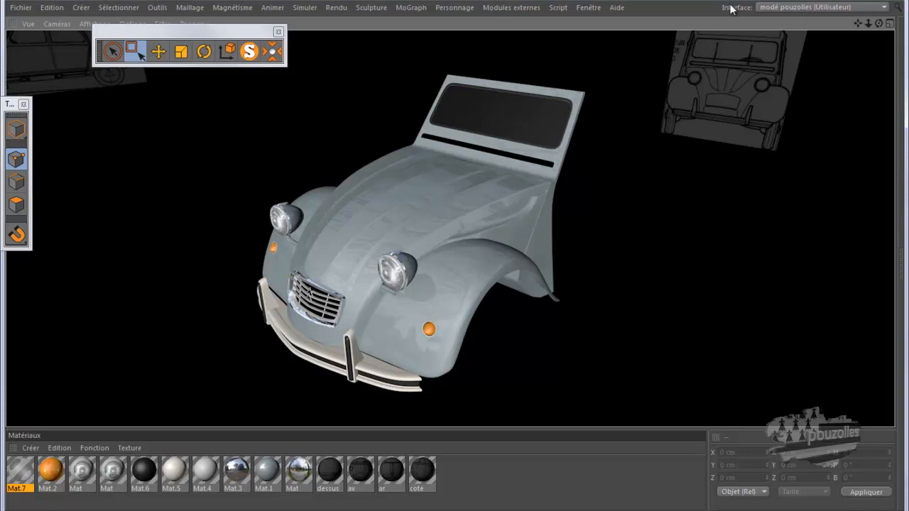
click(589, 8)
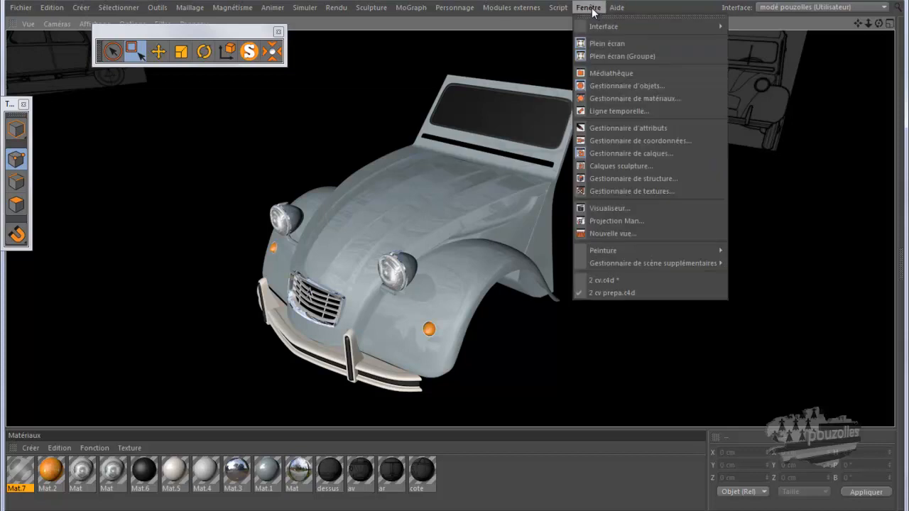
click(608, 280)
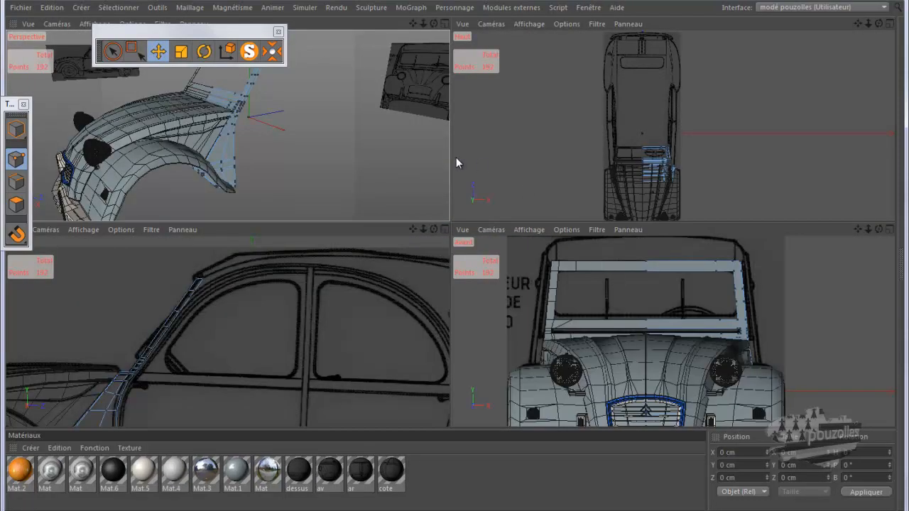
- Set up the Bridge (Ponter) tool in edge mode around the windscreen frame in a maximized perspective view
middle_click(344, 183)
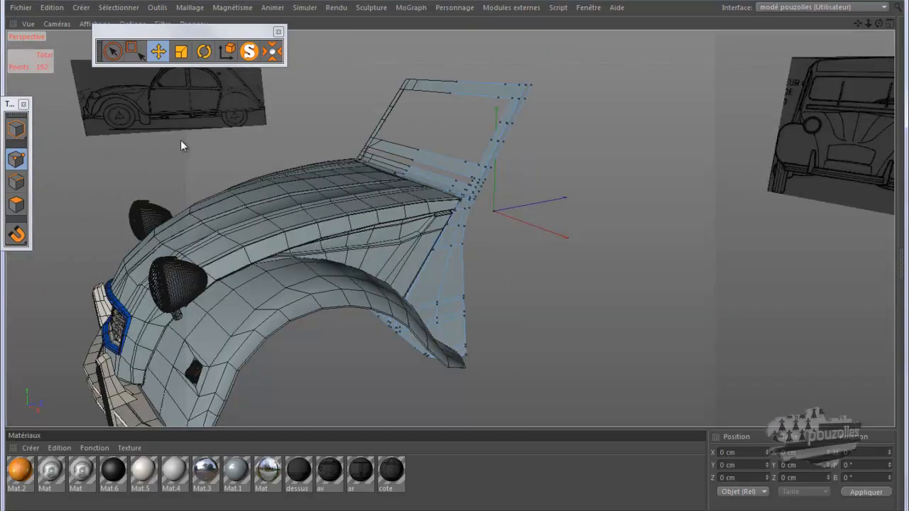
click(17, 181)
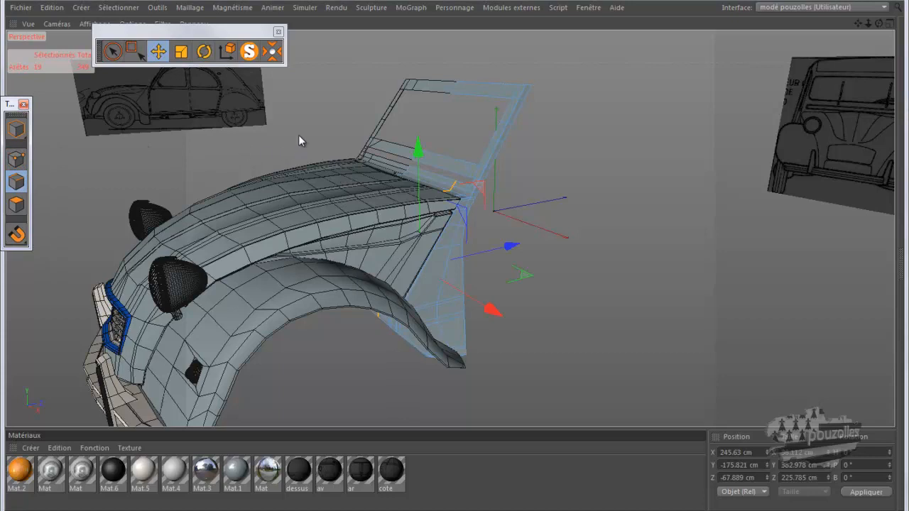
right_click(309, 81)
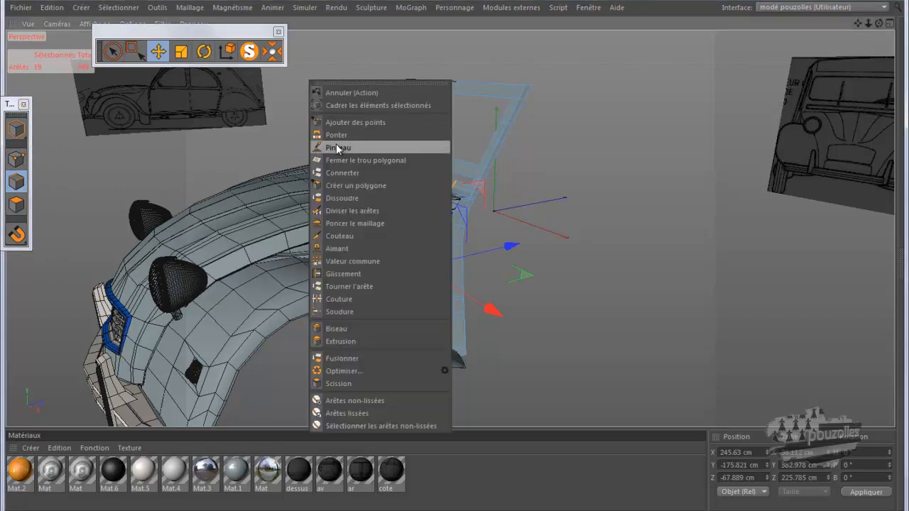
click(337, 135)
scroll(482, 174, up, 2)
scroll(468, 108, up, 2)
scroll(468, 109, up, 2)
scroll(461, 256, up, 1)
alt+drag(461, 257, 454, 260)
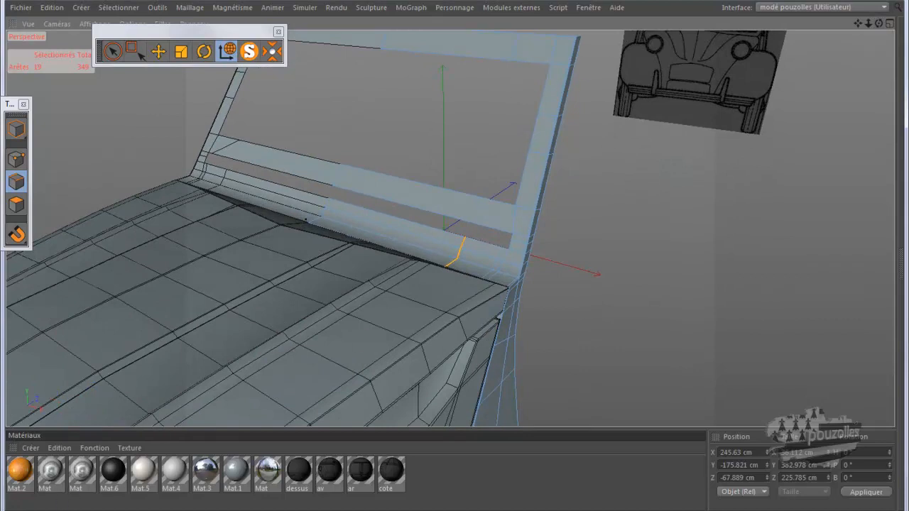
- Remove the material tag from the carrosserie subdivision object
click(107, 508)
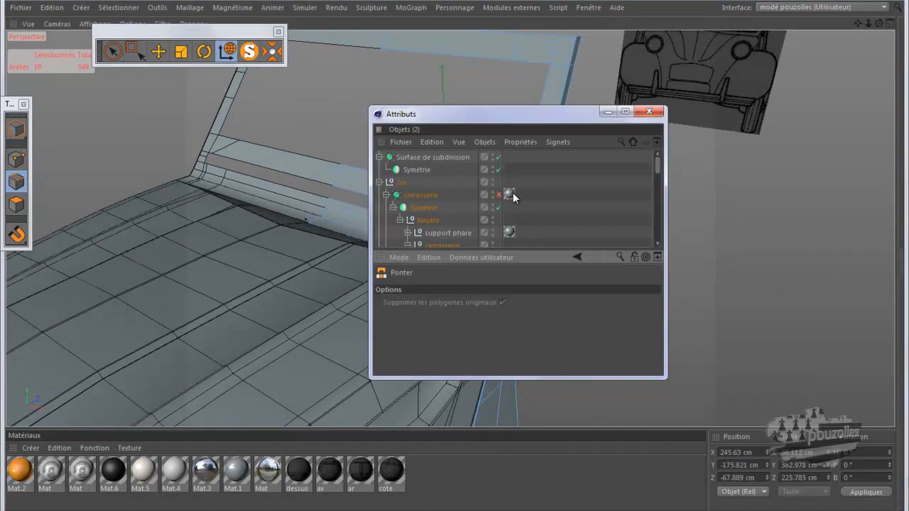
click(508, 194)
key(Delete)
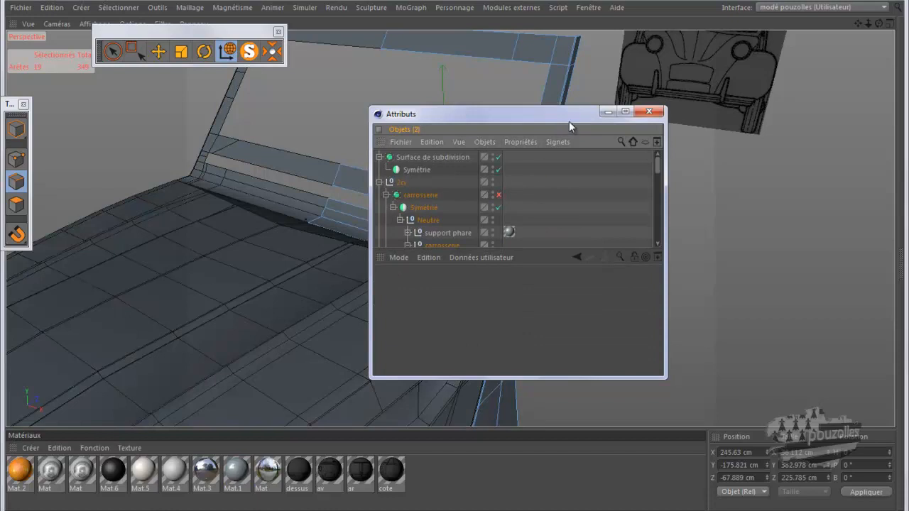
click(608, 111)
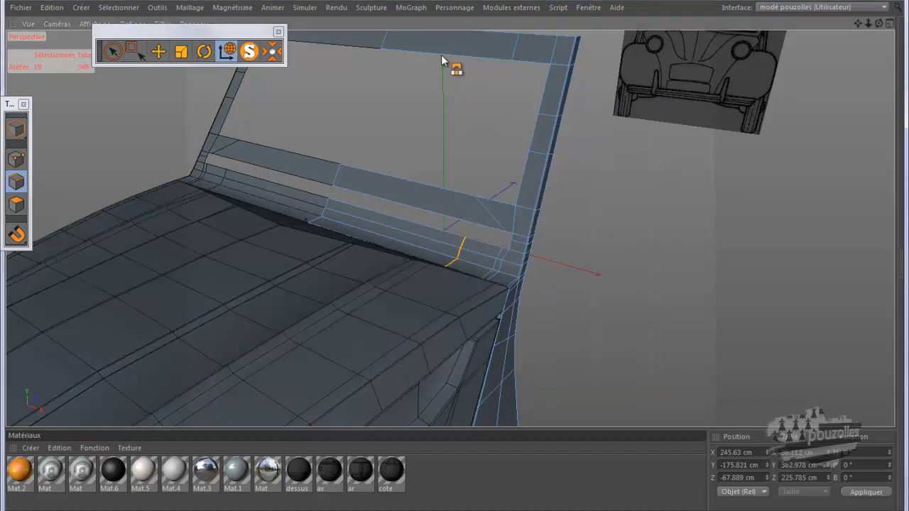
- Bridge the windscreen opening and the slot beneath it closed, and dissolve the selected leftover edges
click(400, 172)
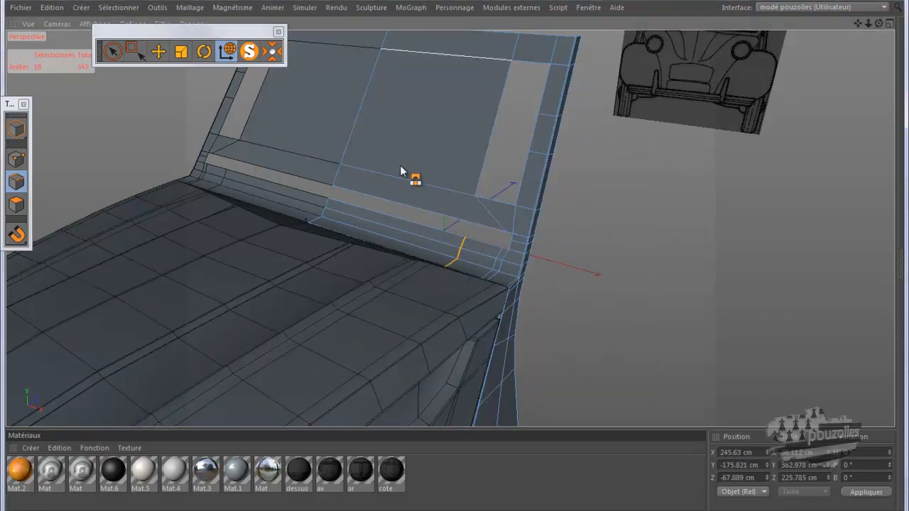
click(498, 201)
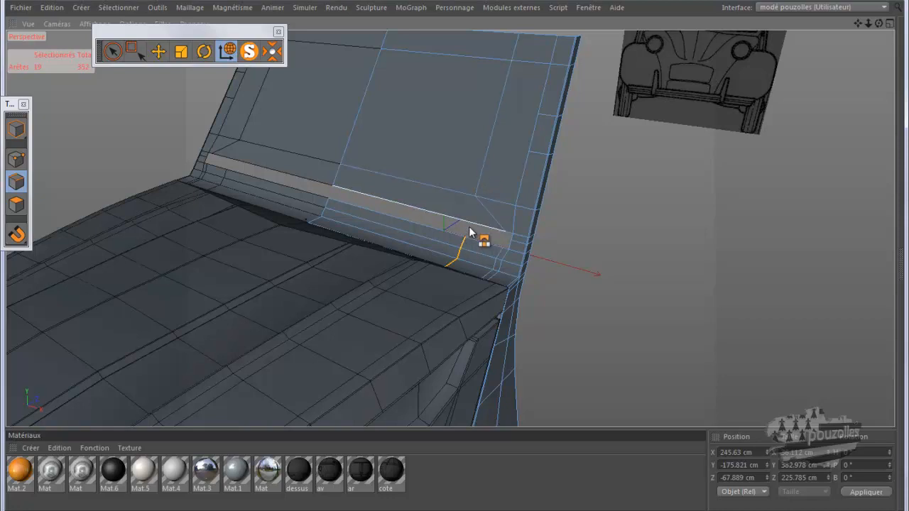
right_click(616, 184)
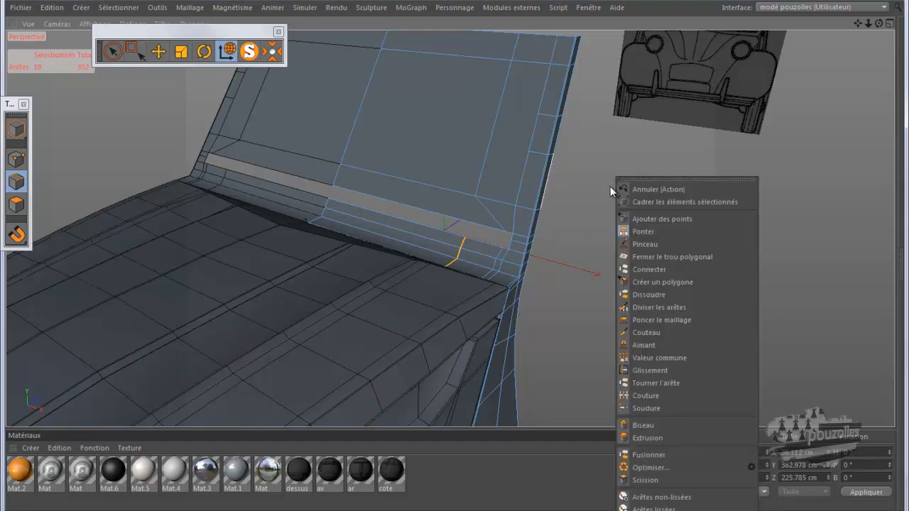
click(631, 293)
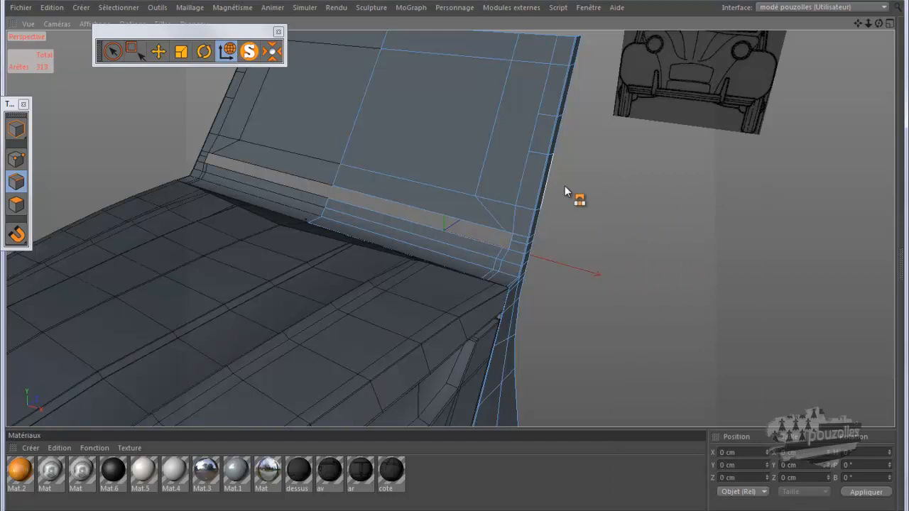
click(458, 233)
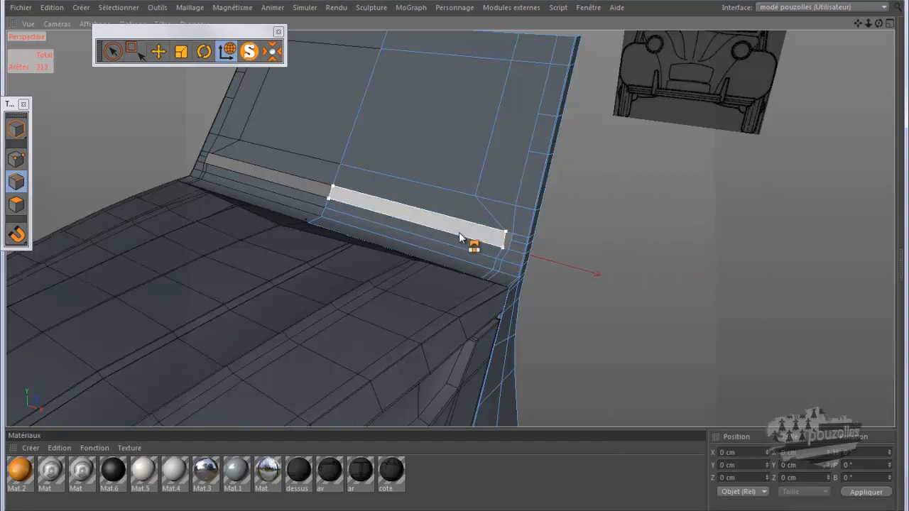
click(505, 245)
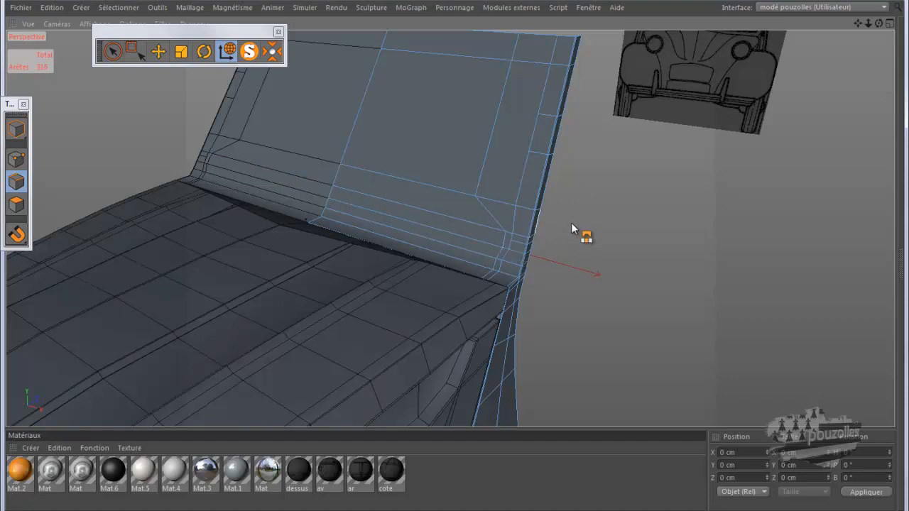
- Loop-select the three short edge rows crossing the windscreen's side pillar and dissolve them
key(u)
key(l)
click(544, 116)
shift+click(539, 151)
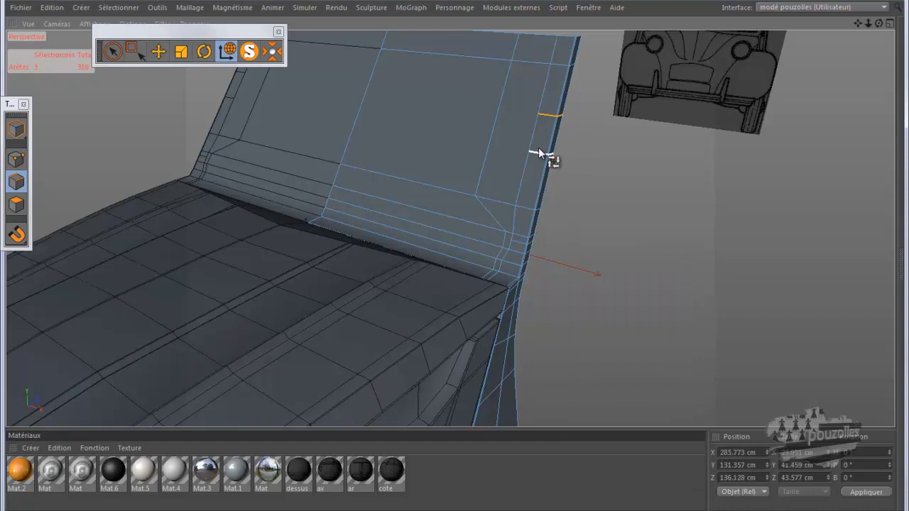
shift+click(521, 242)
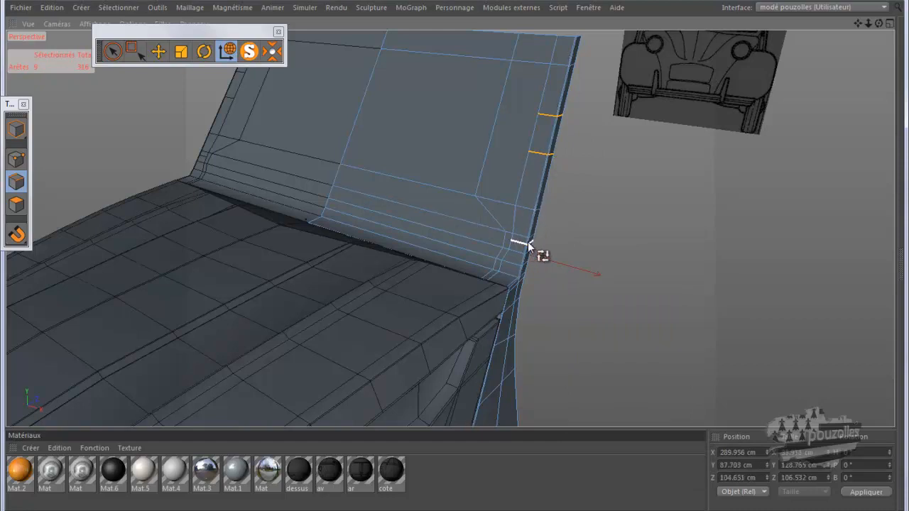
right_click(616, 207)
click(643, 291)
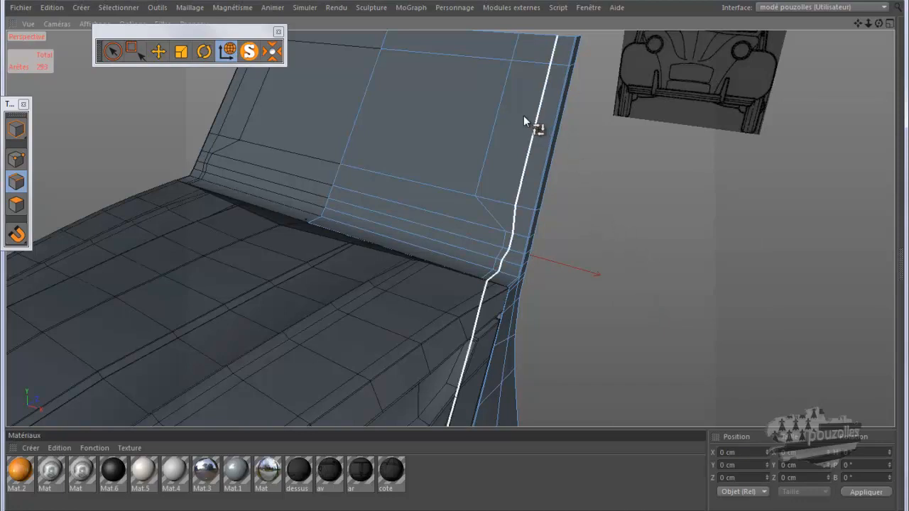
- Show the front view maximized with Lignes display so the blueprint is visible through the mesh
middle_click(454, 132)
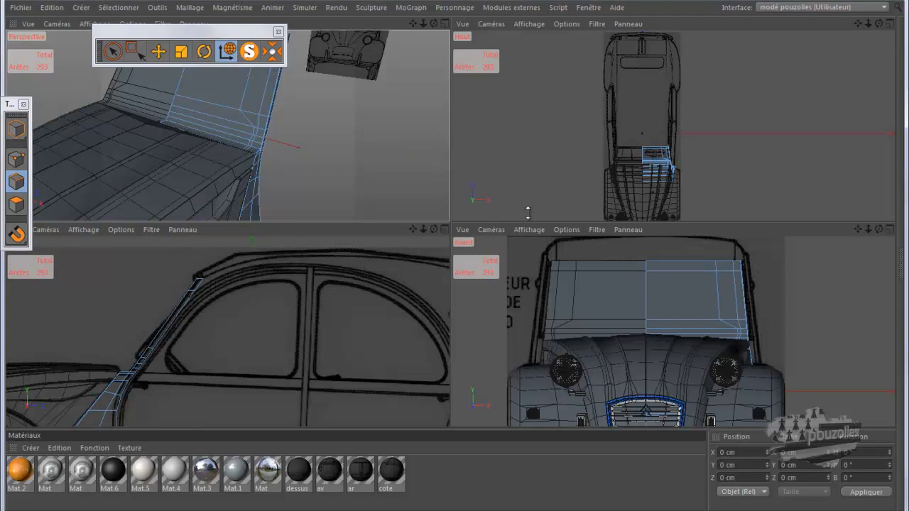
middle_click(575, 265)
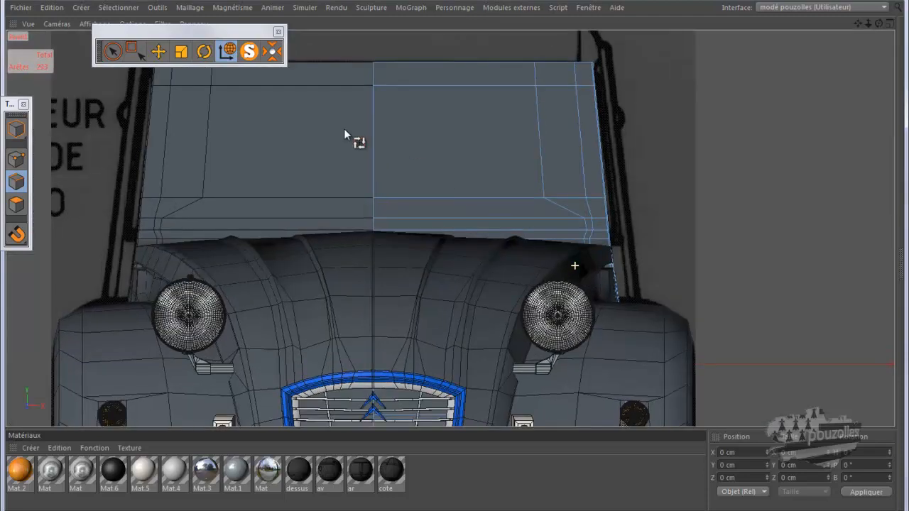
drag(140, 33, 136, 44)
click(95, 26)
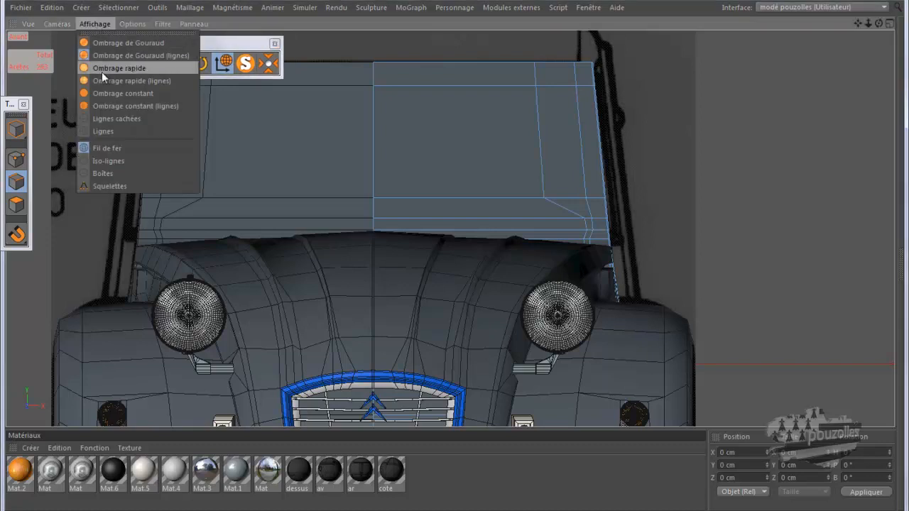
click(105, 130)
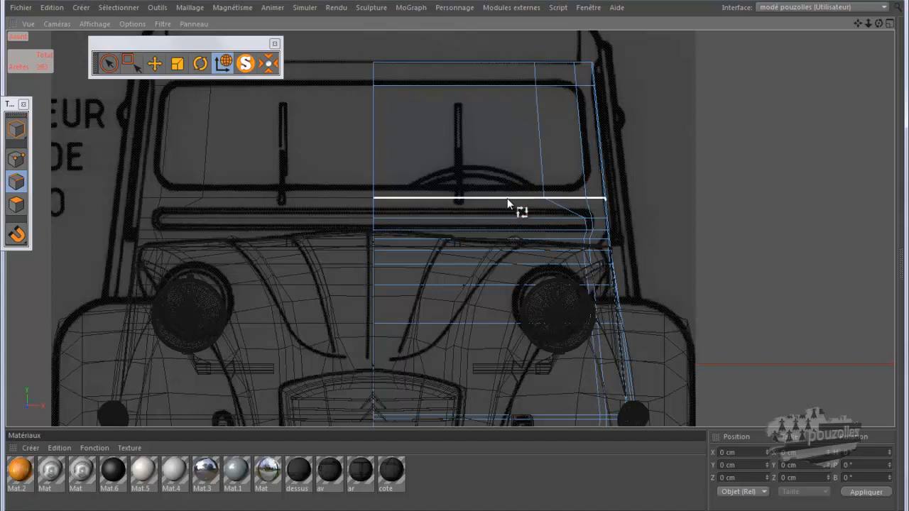
- Slide the horizontal edge loop below the windscreen up to the blueprint's lower windscreen outline
click(507, 198)
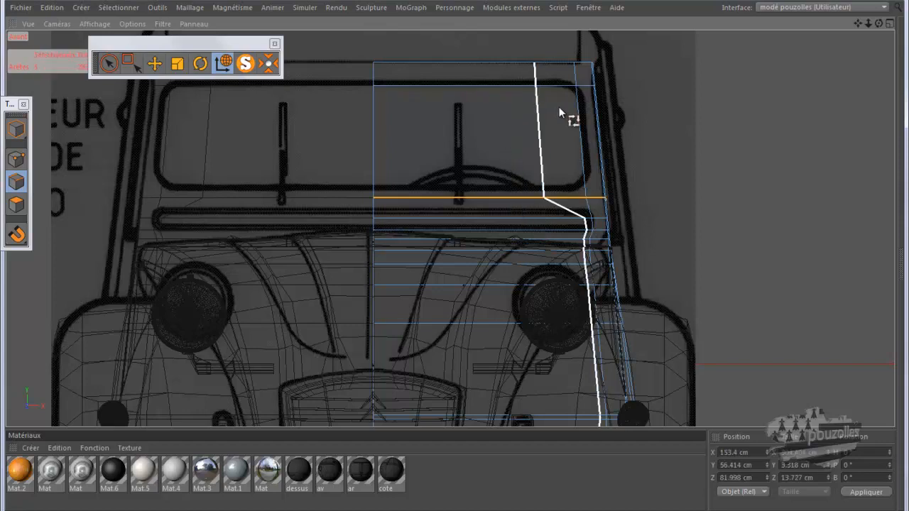
right_click(697, 102)
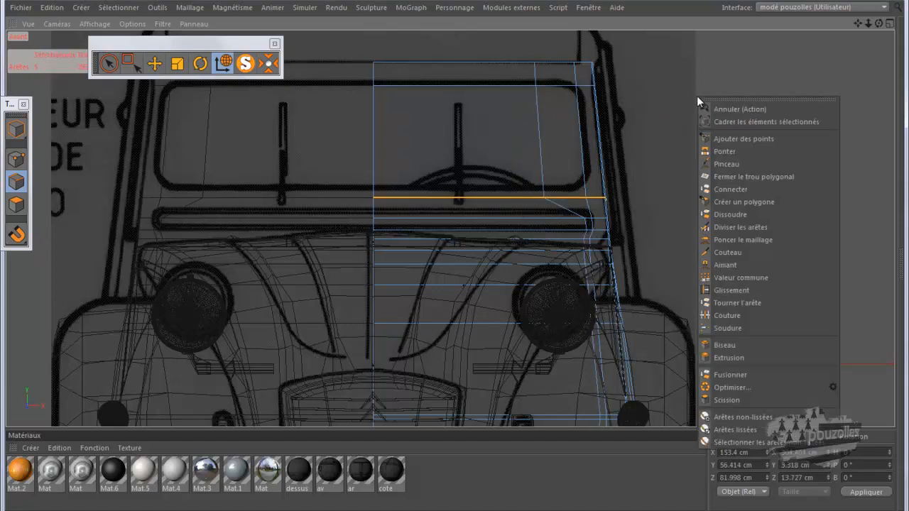
click(721, 291)
scroll(550, 205, up, 4)
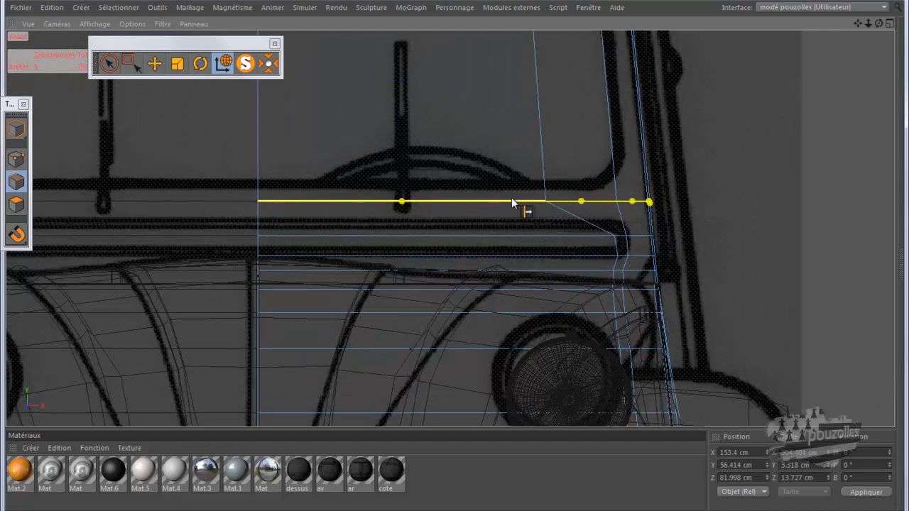
drag(512, 189, 515, 180)
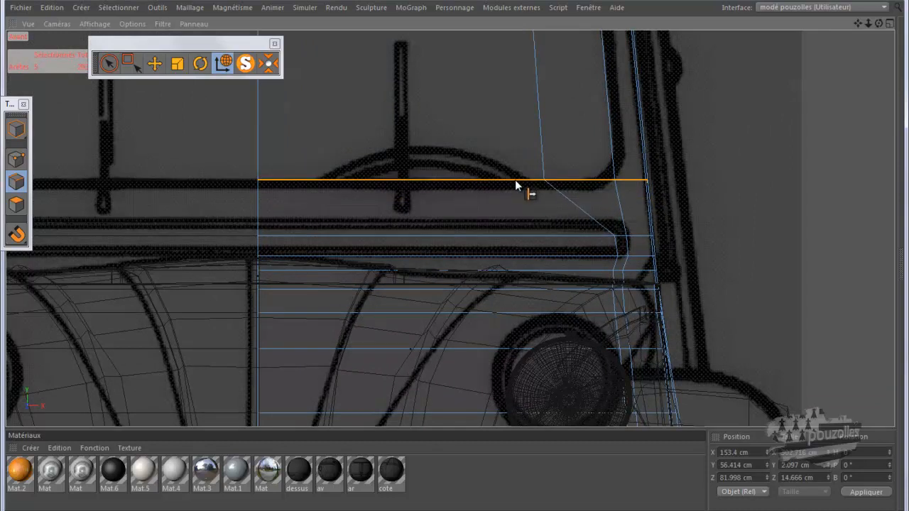
drag(518, 179, 519, 182)
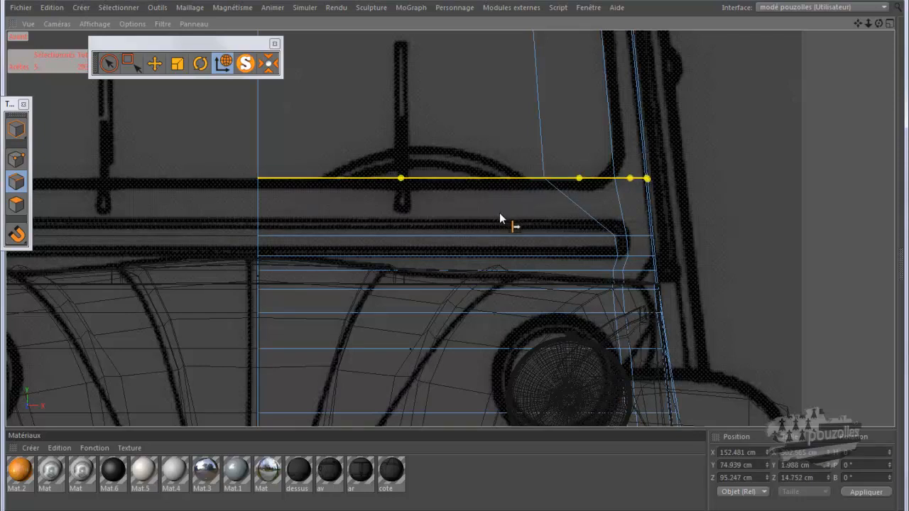
- Loop-select the two horizontal edge loops at the vent slot and slide them up to match the blueprint slot
key(u)
key(l)
click(502, 230)
click(502, 230)
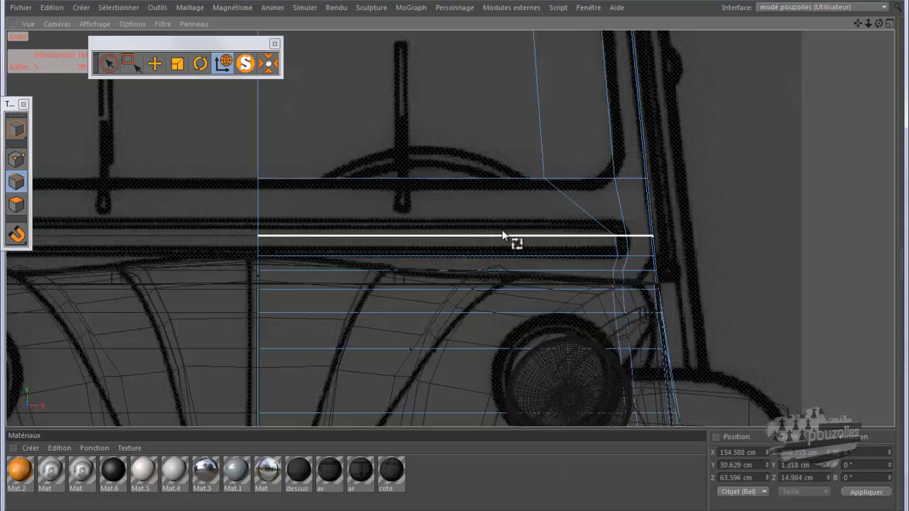
shift+click(497, 256)
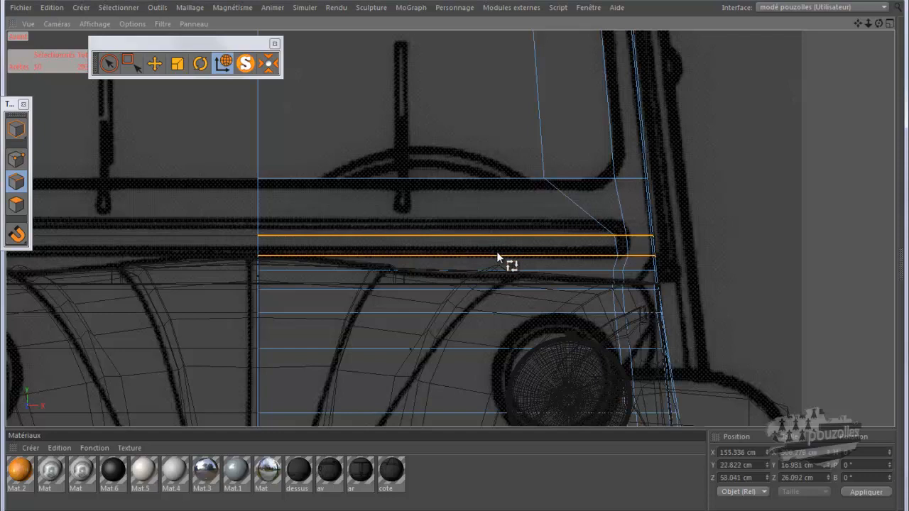
right_click(515, 179)
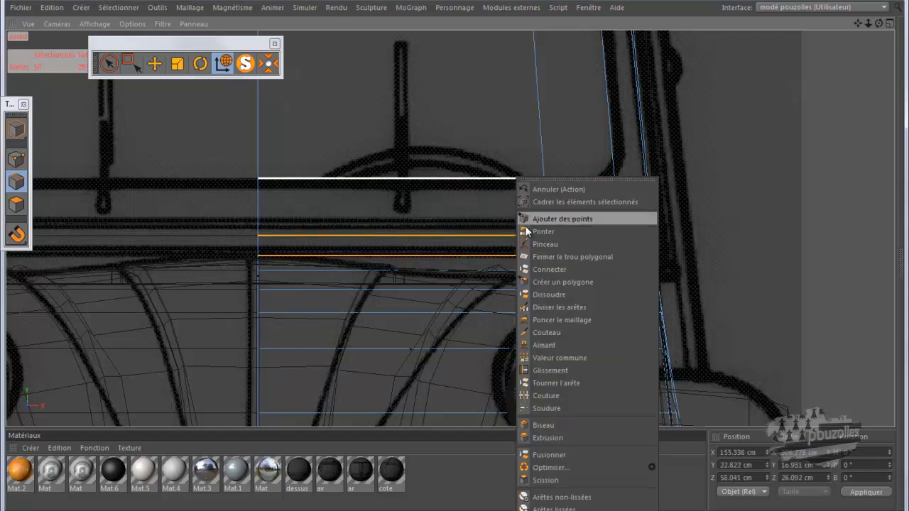
click(538, 371)
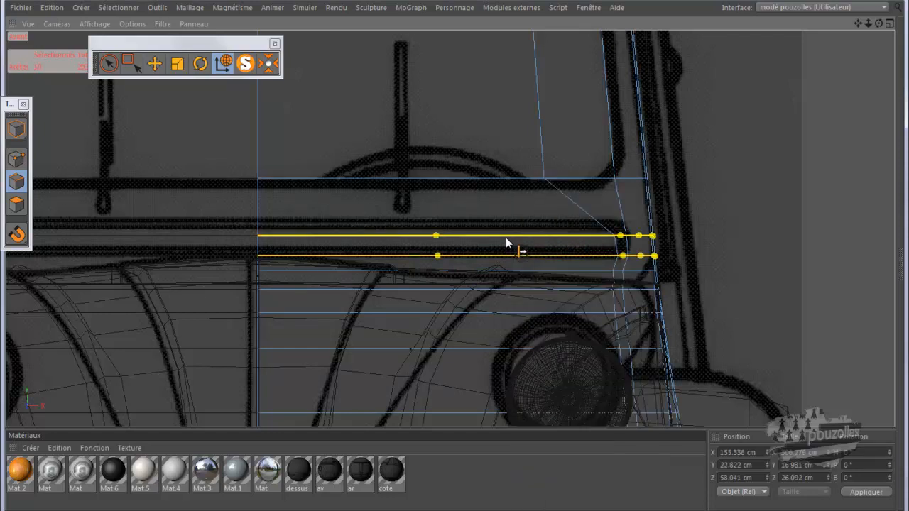
drag(505, 230, 505, 226)
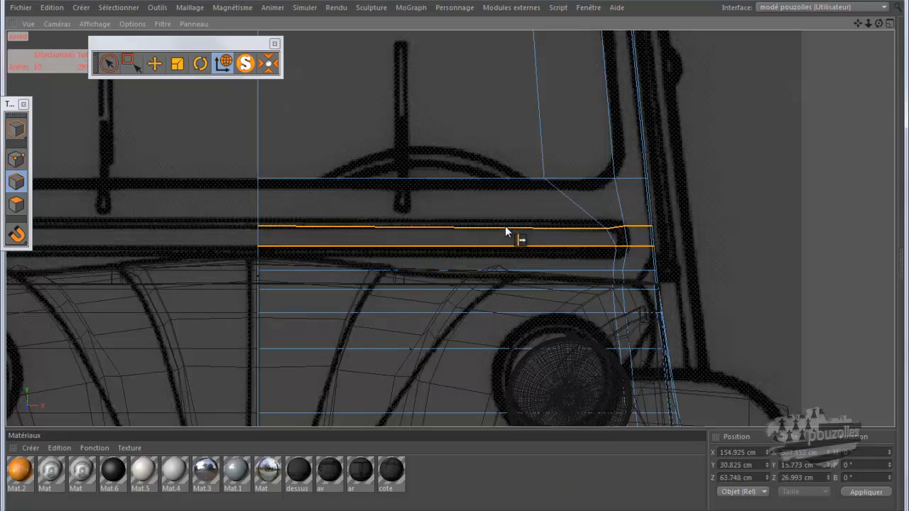
drag(505, 226, 505, 226)
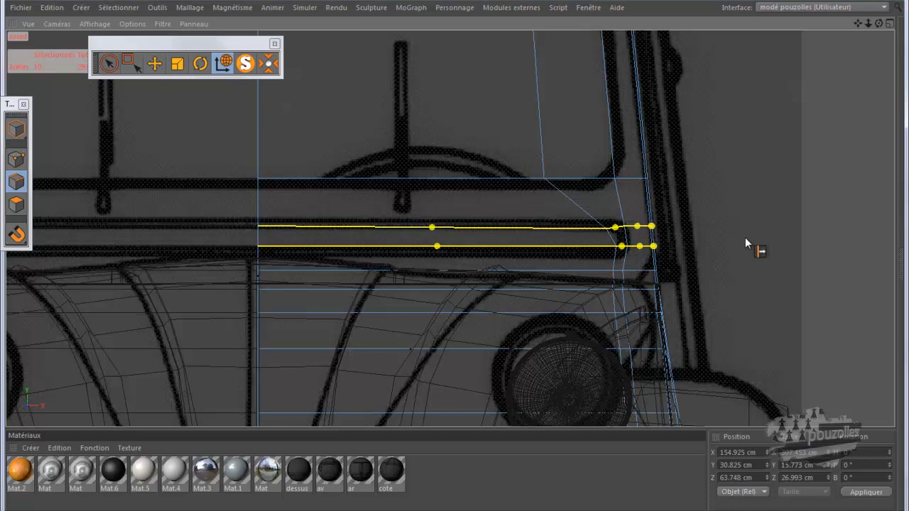
- Select the body's two windscreen polygons and two vent slot polygons and split them into a separate object
click(16, 159)
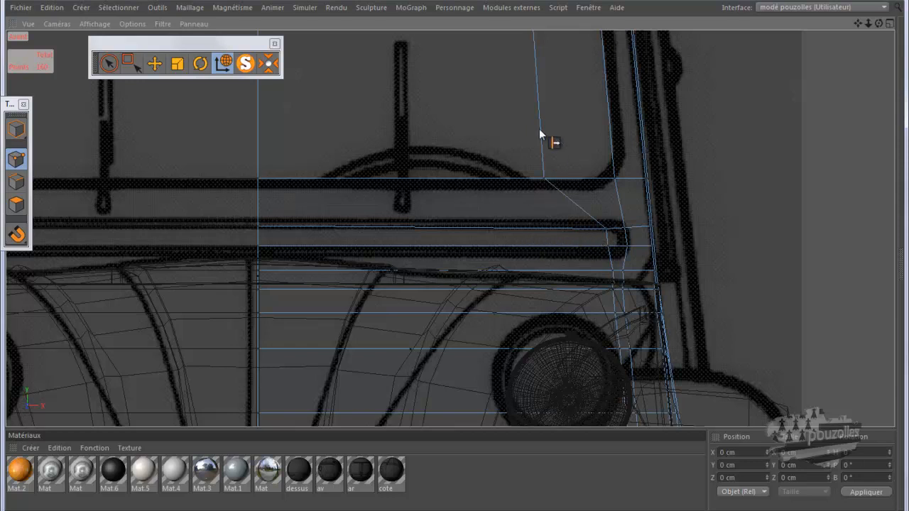
click(17, 204)
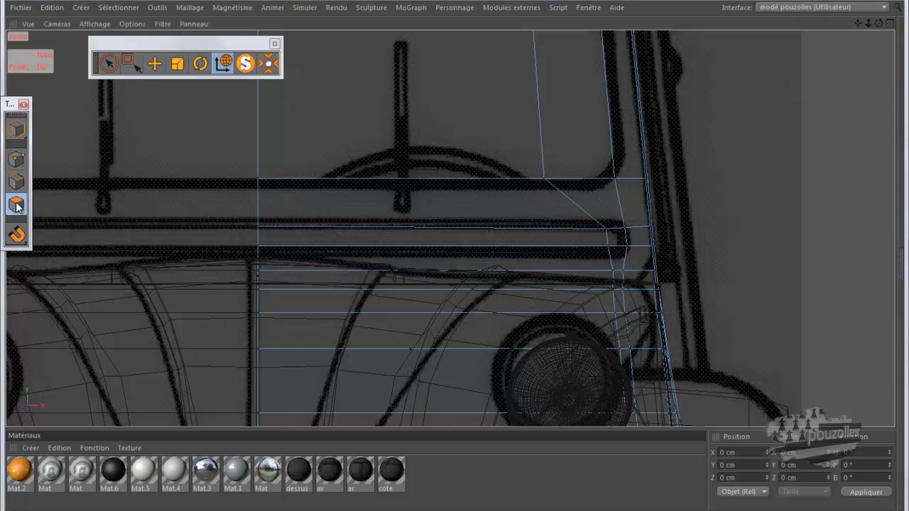
click(108, 64)
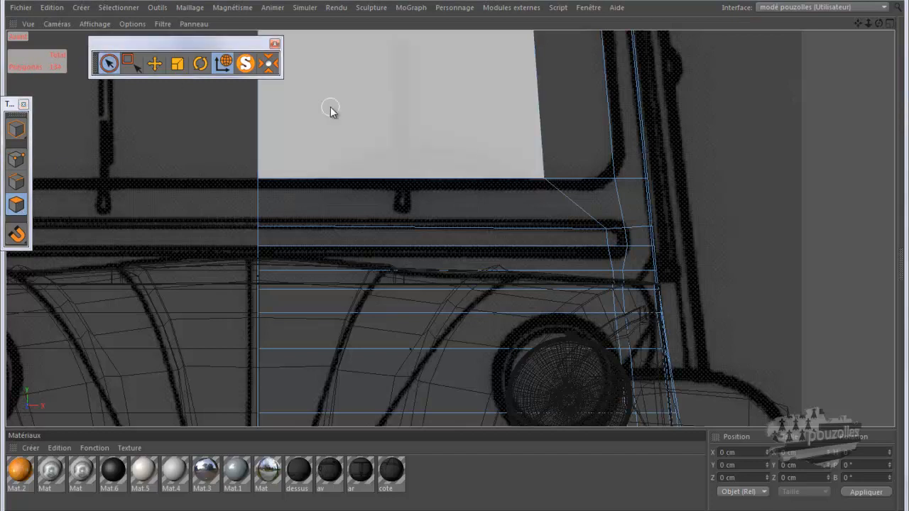
click(330, 107)
shift+click(548, 118)
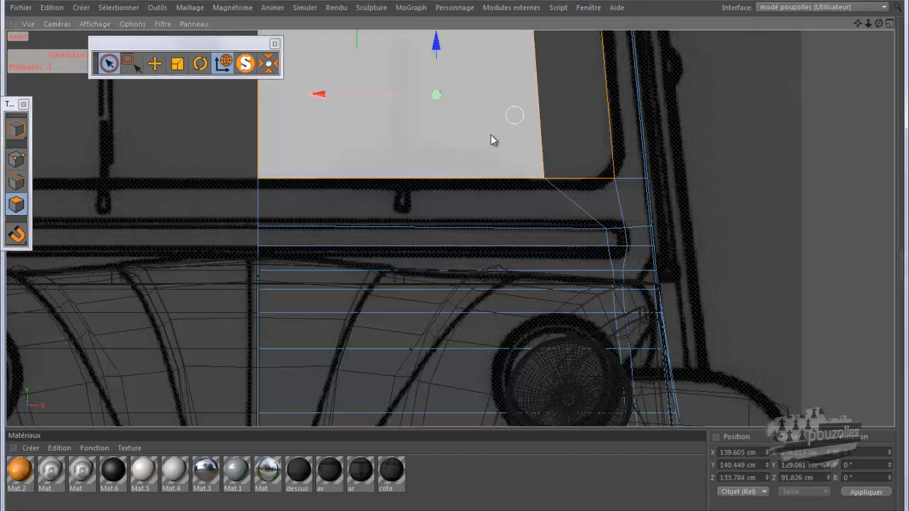
click(155, 64)
shift+click(458, 233)
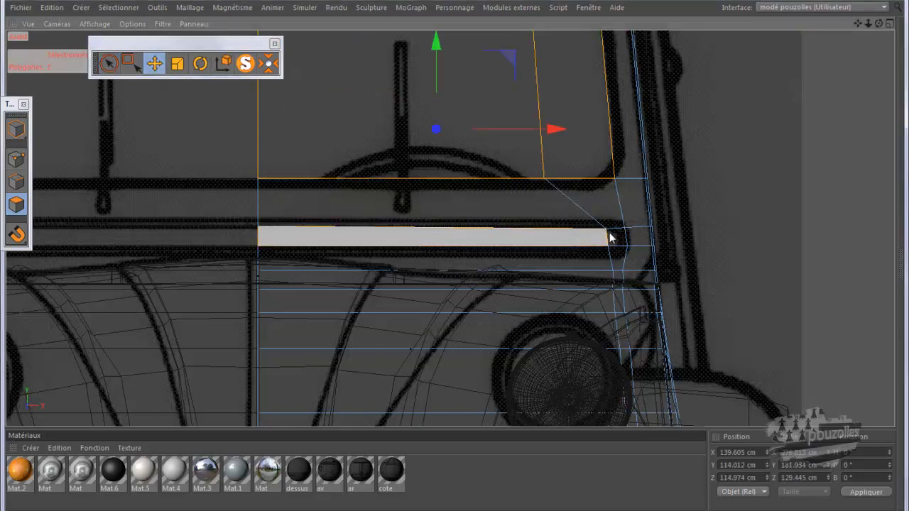
right_click(699, 82)
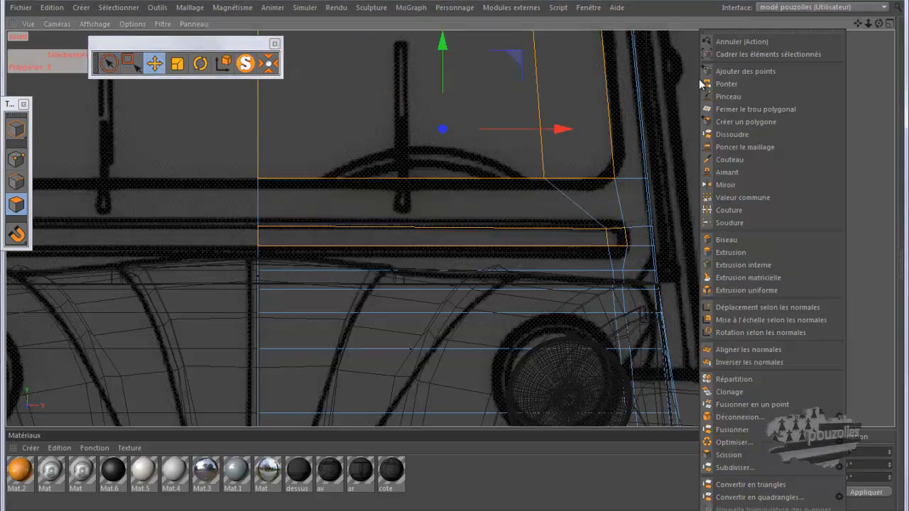
click(751, 455)
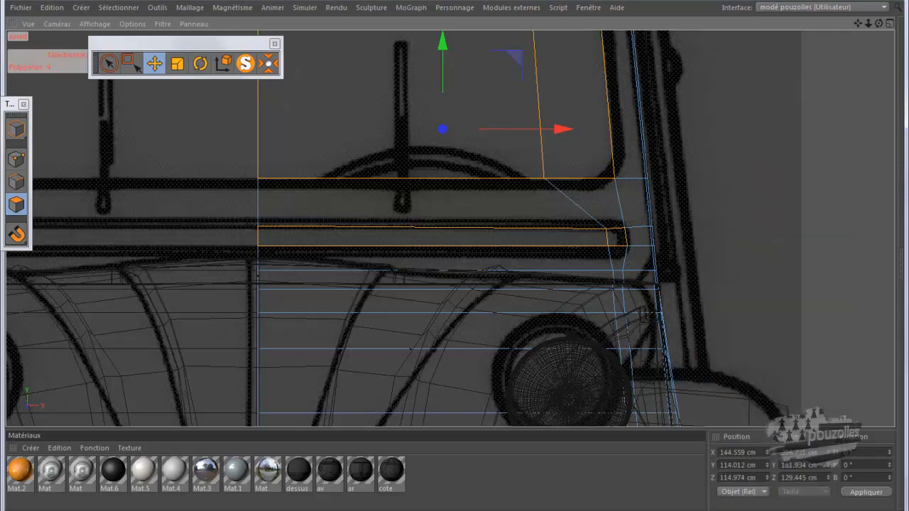
- Delete the hidden vitre av object and its child caisse from the carrosserie group
click(119, 508)
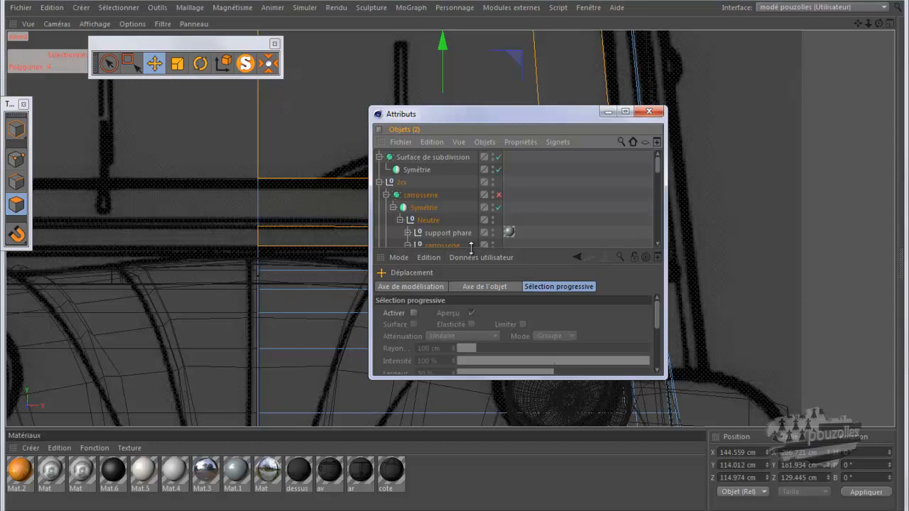
drag(468, 260, 466, 335)
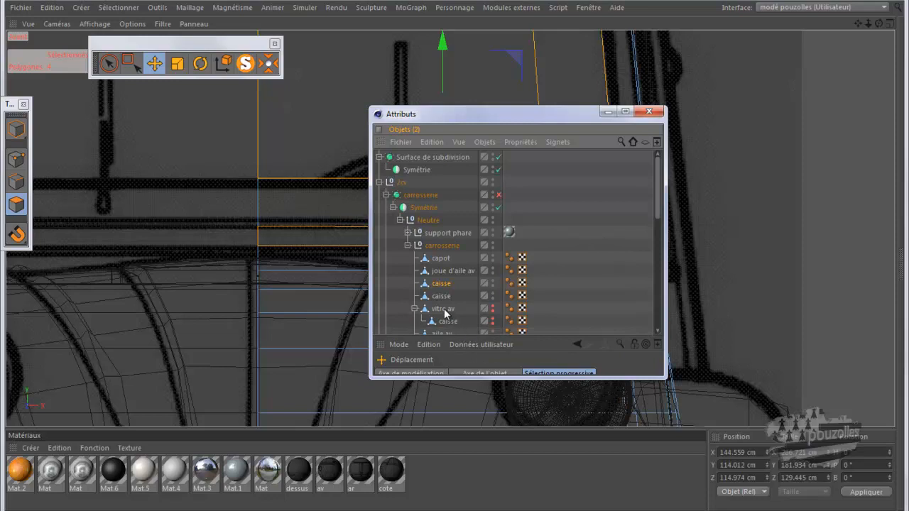
click(445, 311)
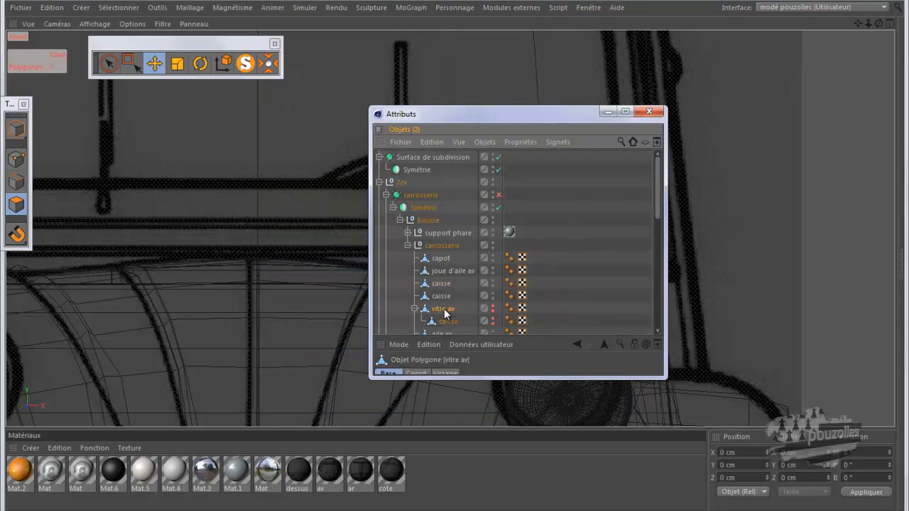
key(Delete)
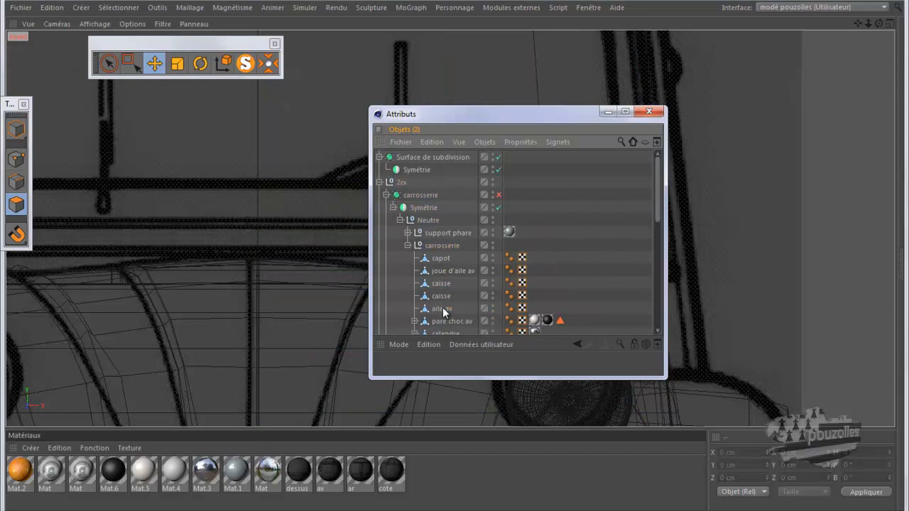
- Rename the split-off caisse object as vitre av and hide the object manager window
double_click(442, 297)
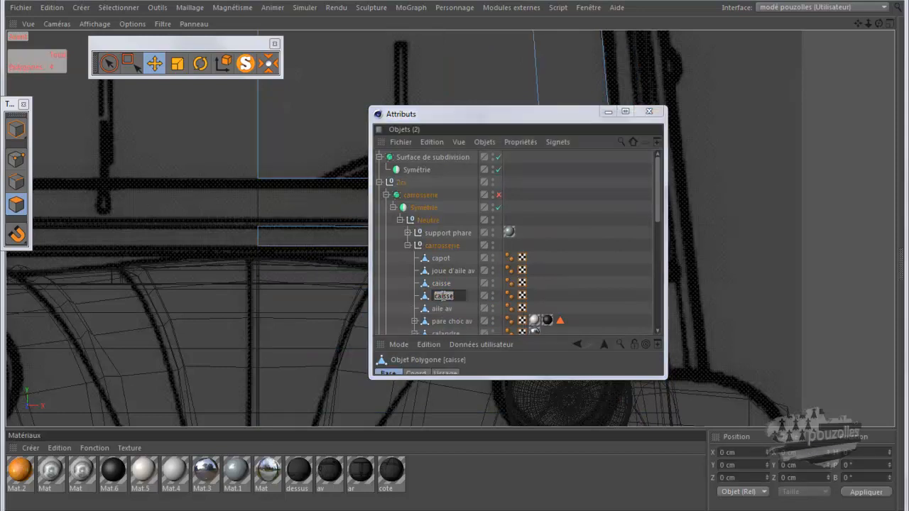
text(vi)
key(BackSpace)
key(BackSpace)
text(vitre av)
key(Return)
key(Return)
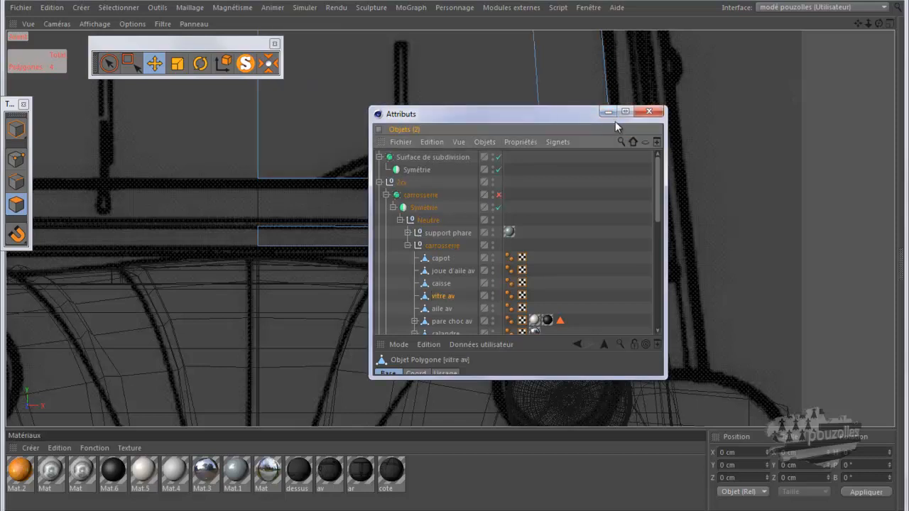
click(609, 112)
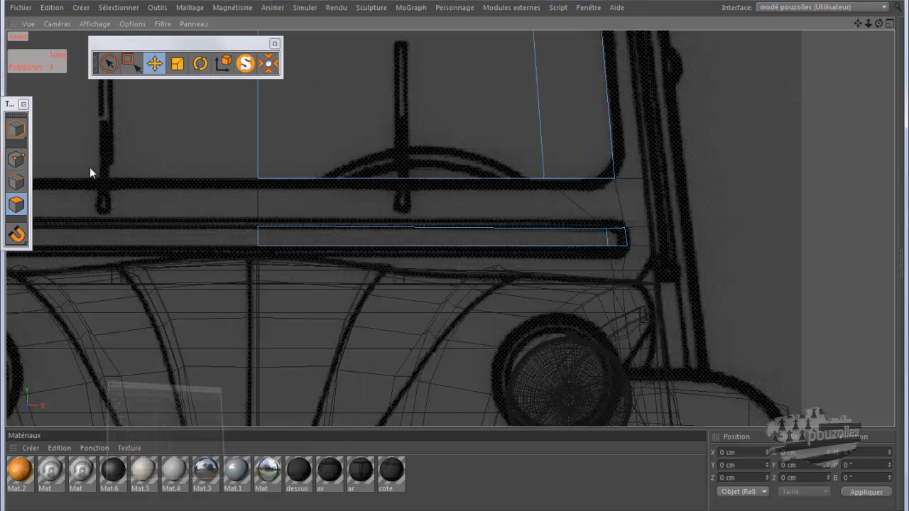
- Select the two vent slot polygons of vitre av and split them into their own object
click(311, 238)
click(614, 240)
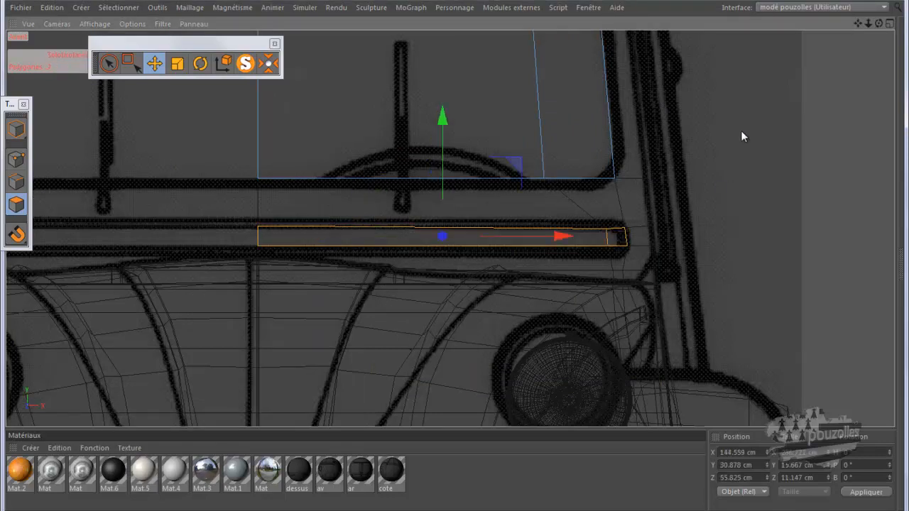
right_click(741, 130)
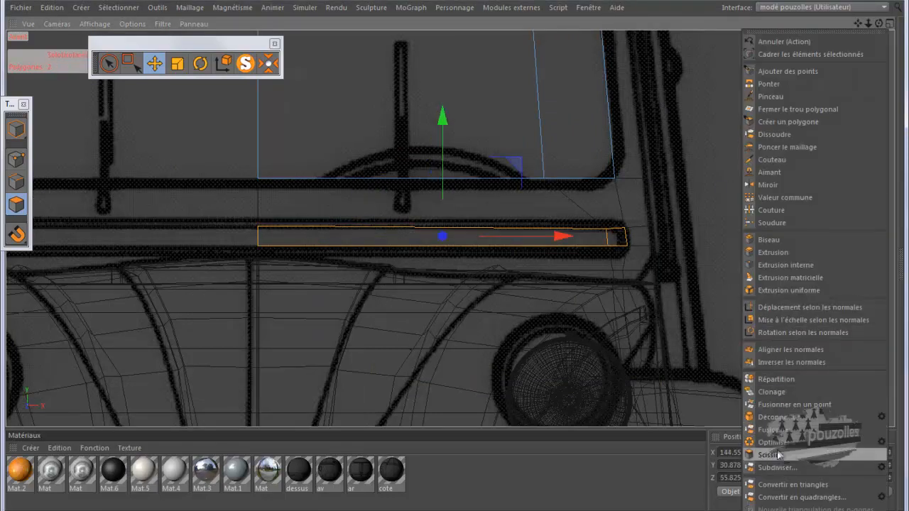
click(704, 401)
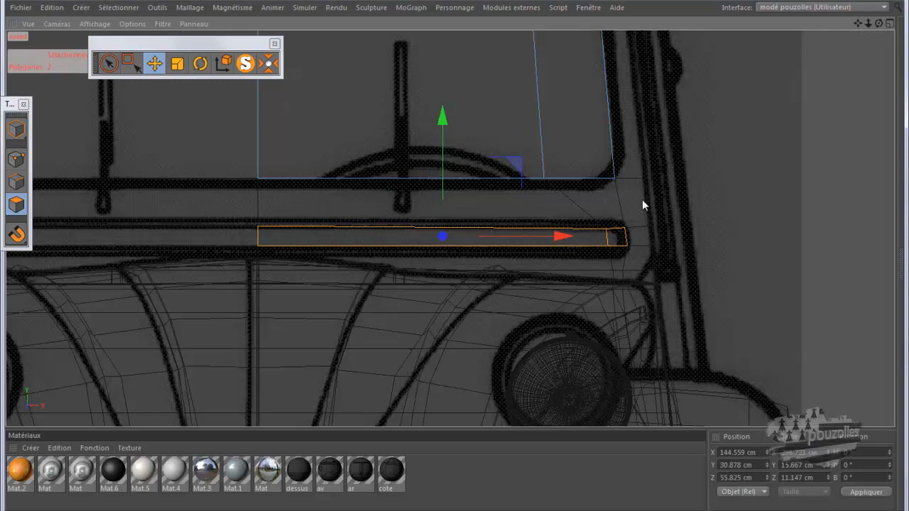
key(Return)
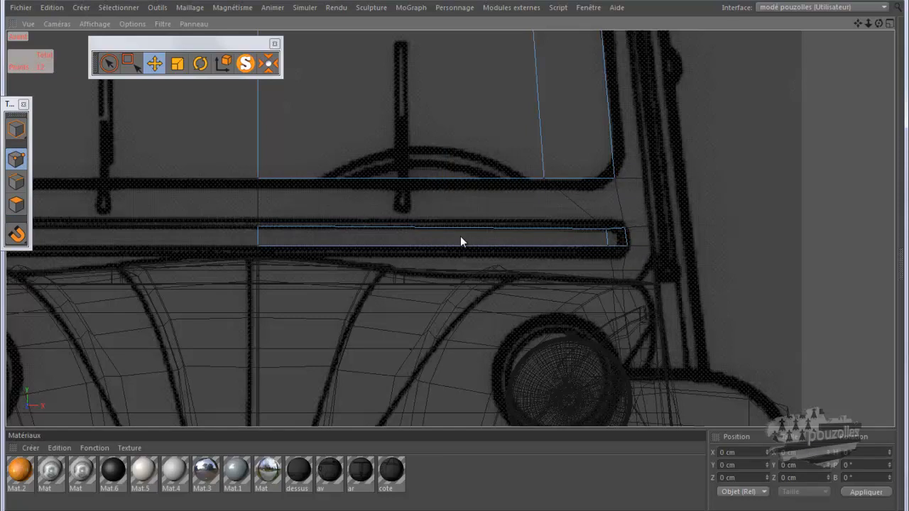
- Examine which polygons each of the two vitre av objects contains, with the object manager moved clear of the mesh
click(74, 508)
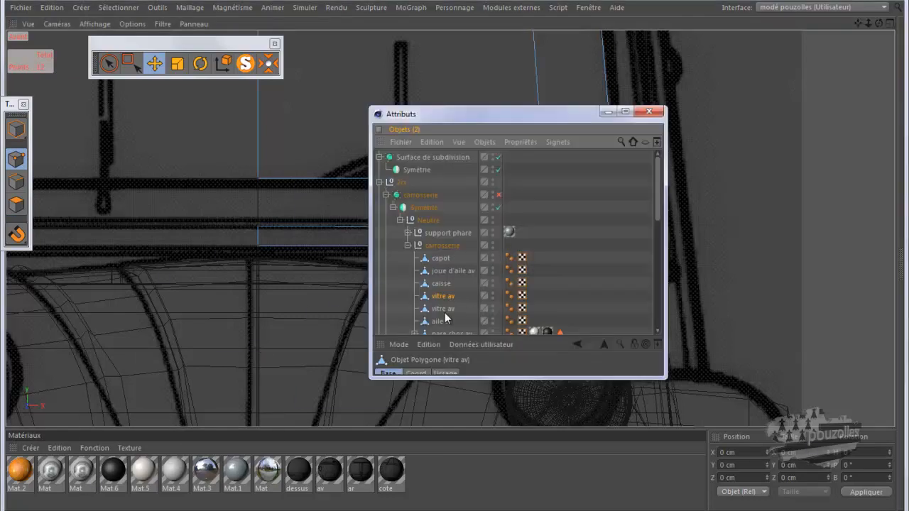
click(442, 308)
click(443, 297)
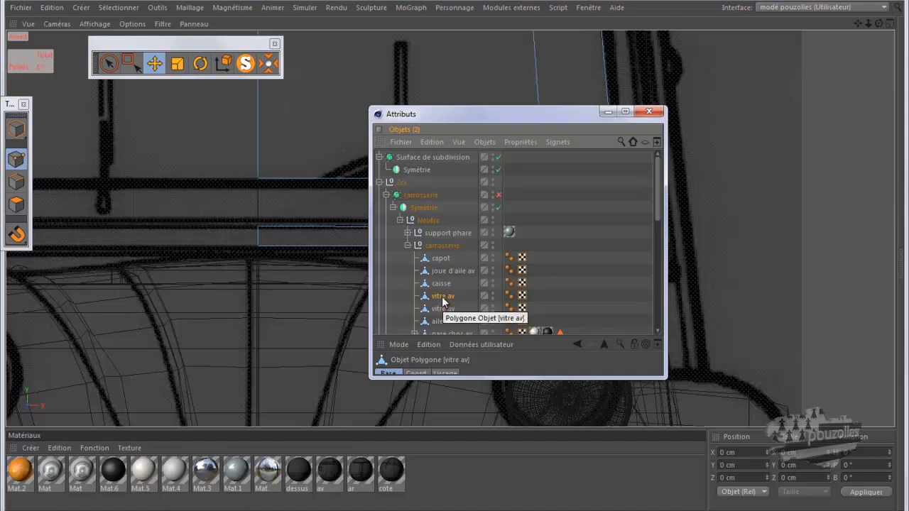
click(441, 308)
click(442, 296)
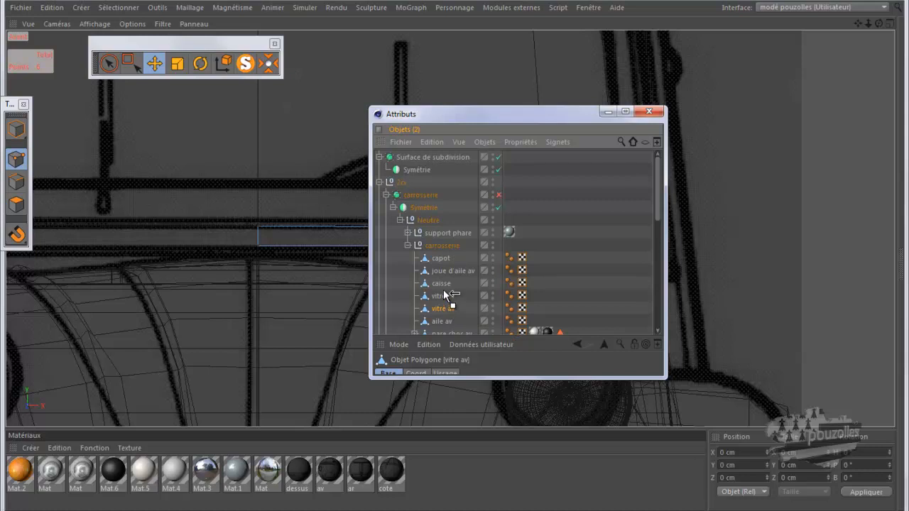
click(441, 310)
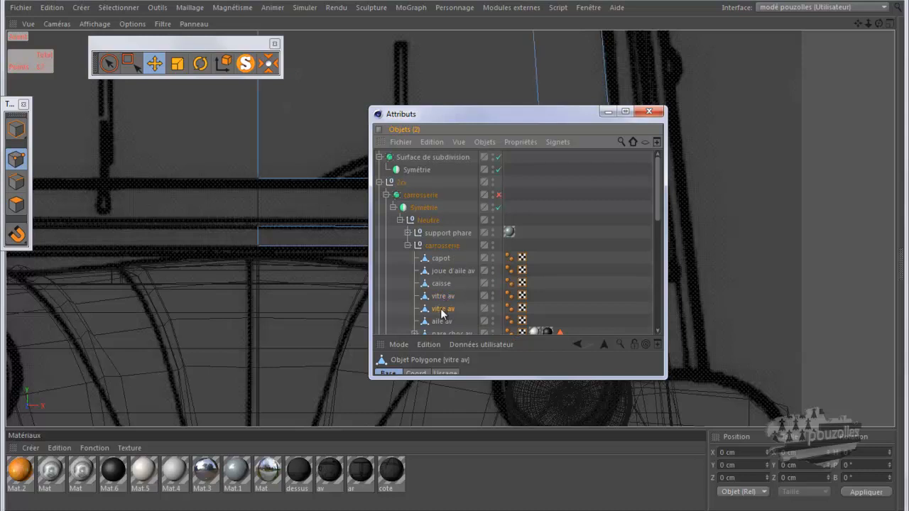
drag(562, 112, 732, 125)
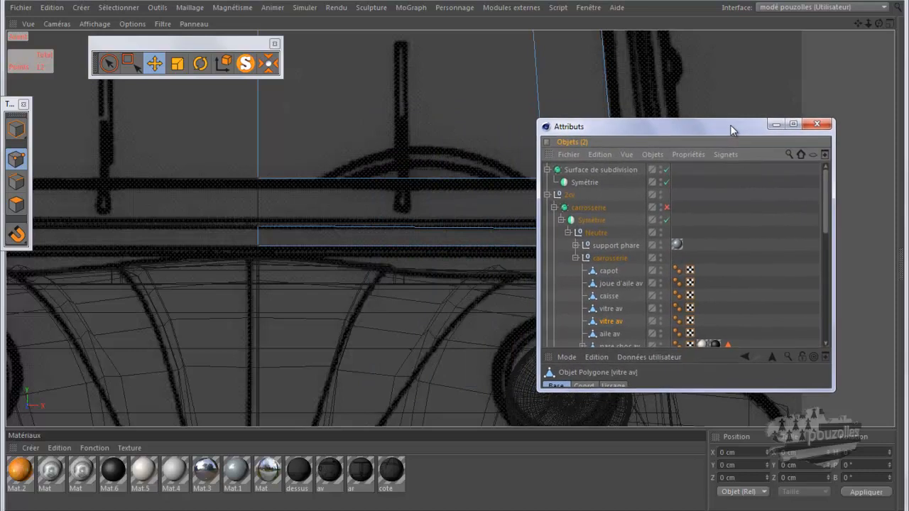
- Show the perspective view maximized and delete the aile av object from the carrosserie group
click(605, 337)
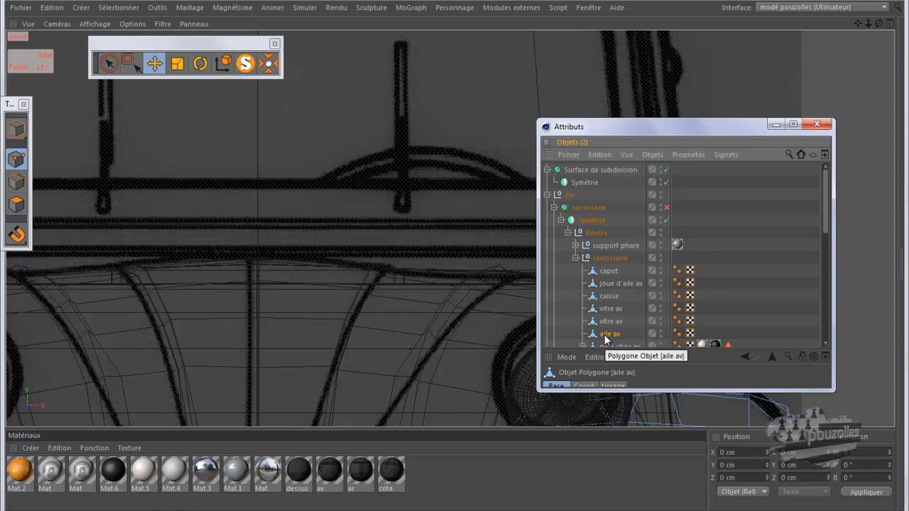
middle_click(143, 211)
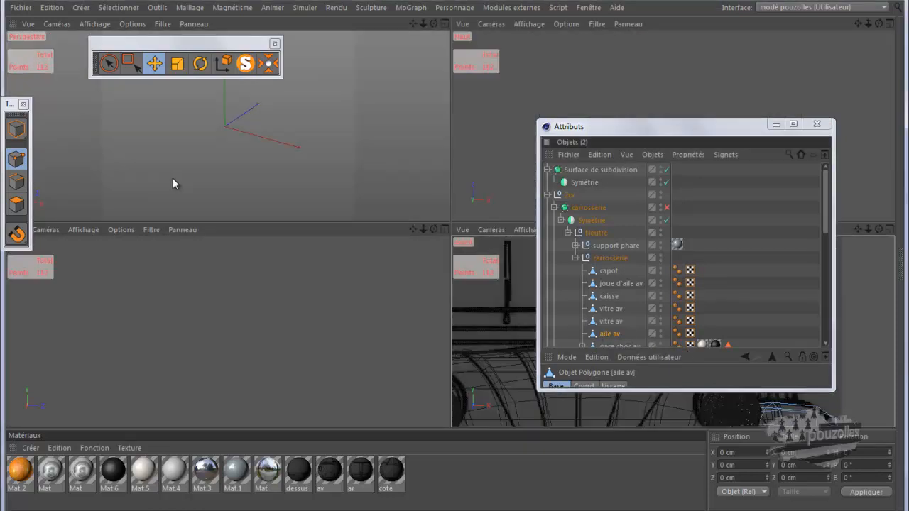
middle_click(339, 206)
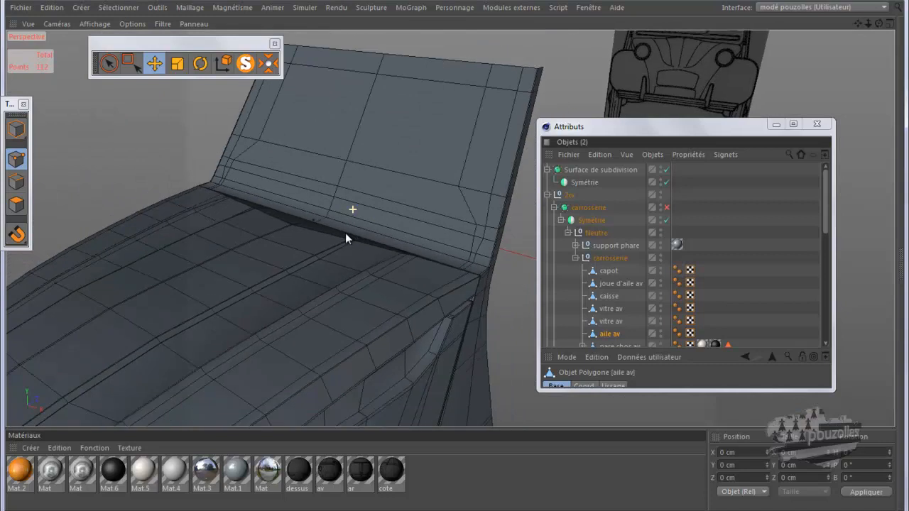
click(246, 64)
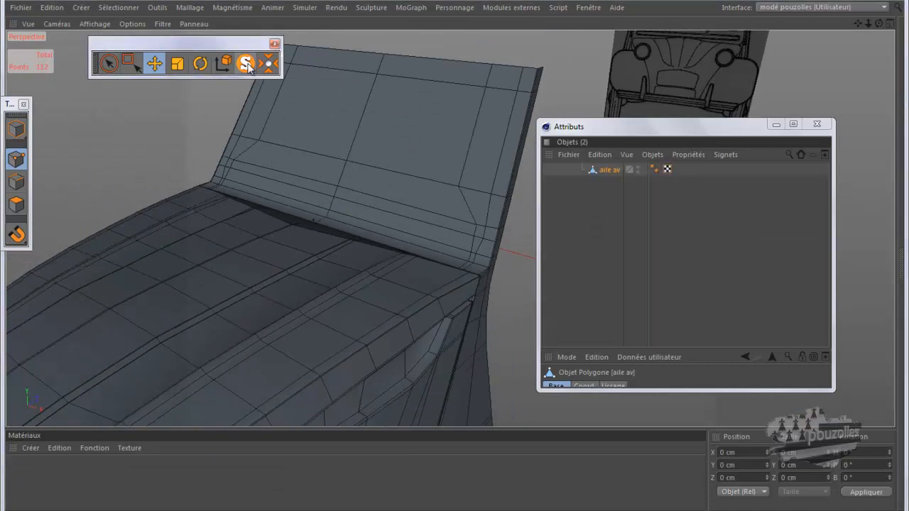
click(246, 64)
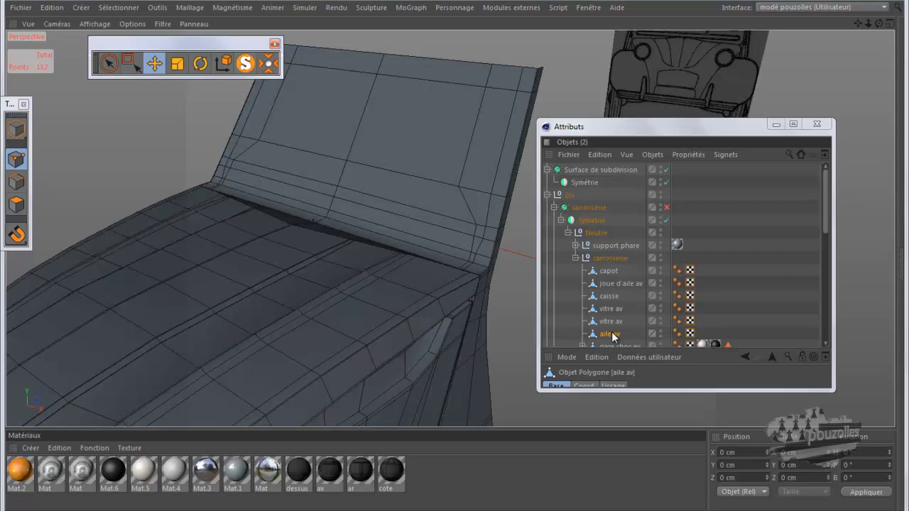
key(Delete)
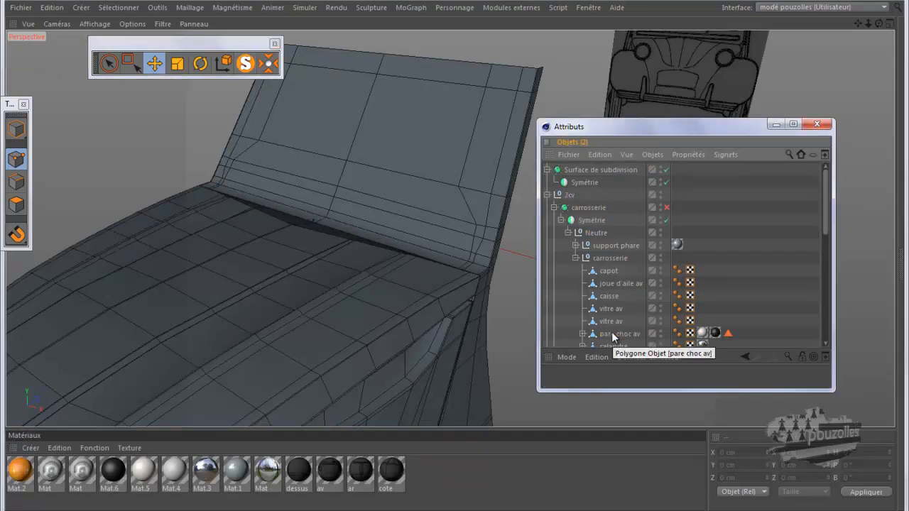
- Delete the vitre av object that contains only the vent slot polygons
click(610, 323)
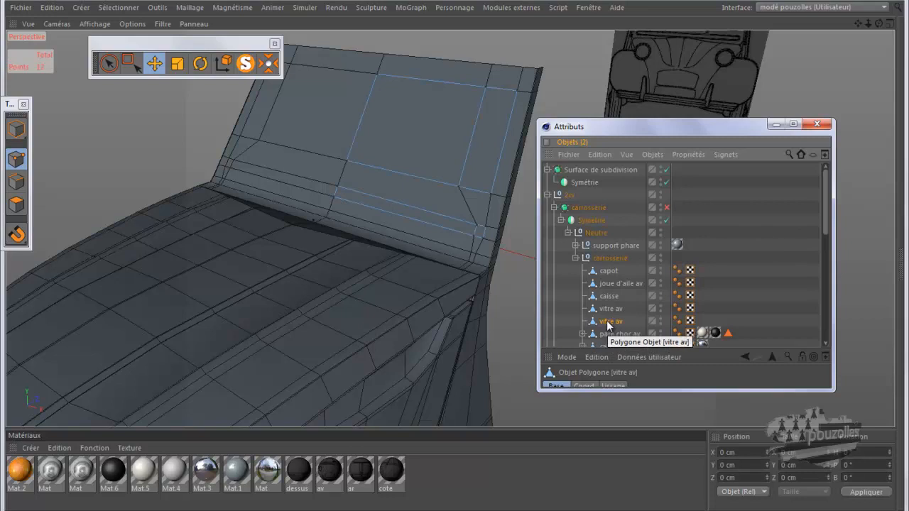
click(609, 310)
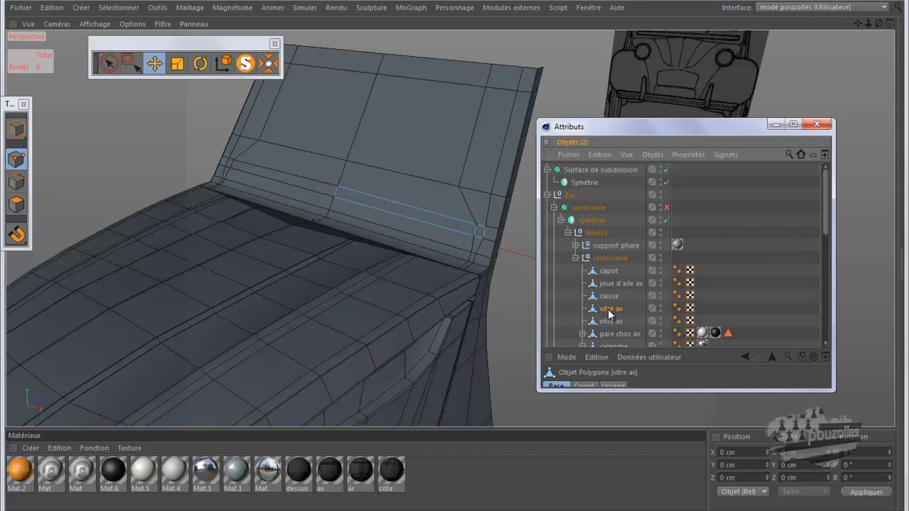
key(Delete)
- Split the two vent slot polygons of the remaining vitre av object into a separate object
click(609, 309)
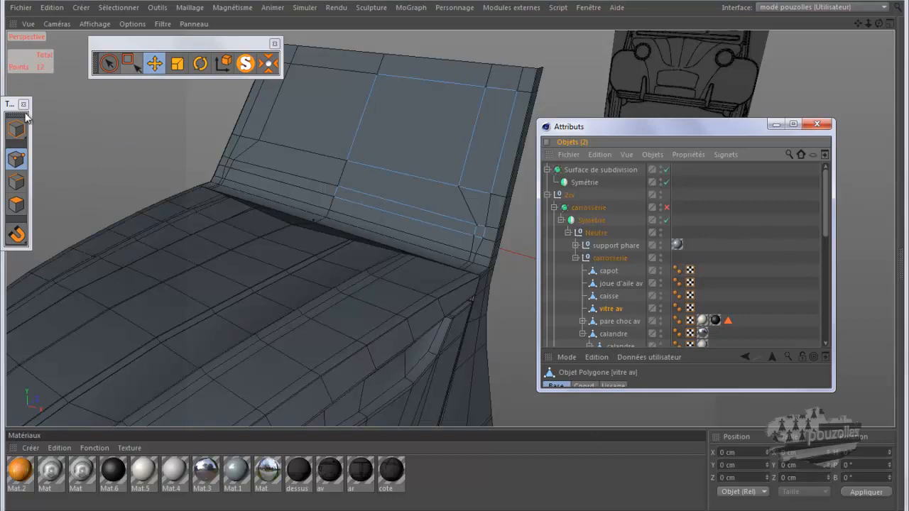
click(21, 199)
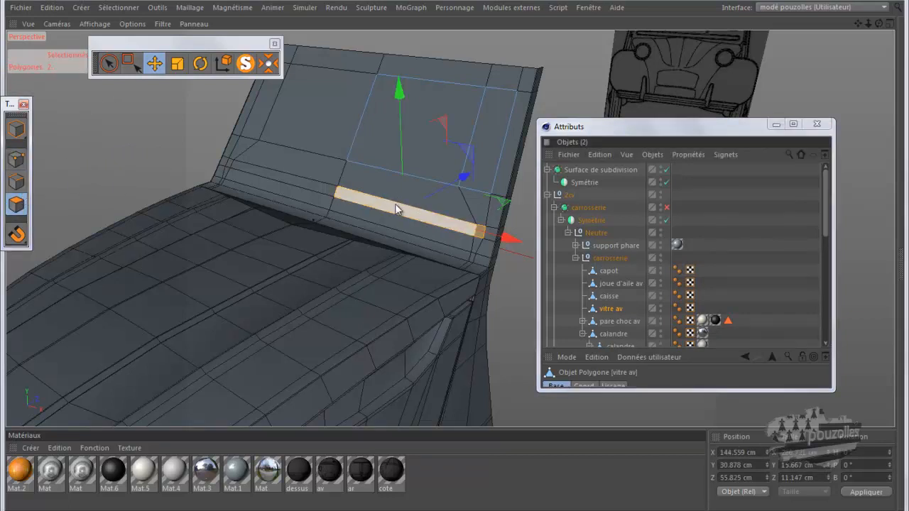
right_click(672, 66)
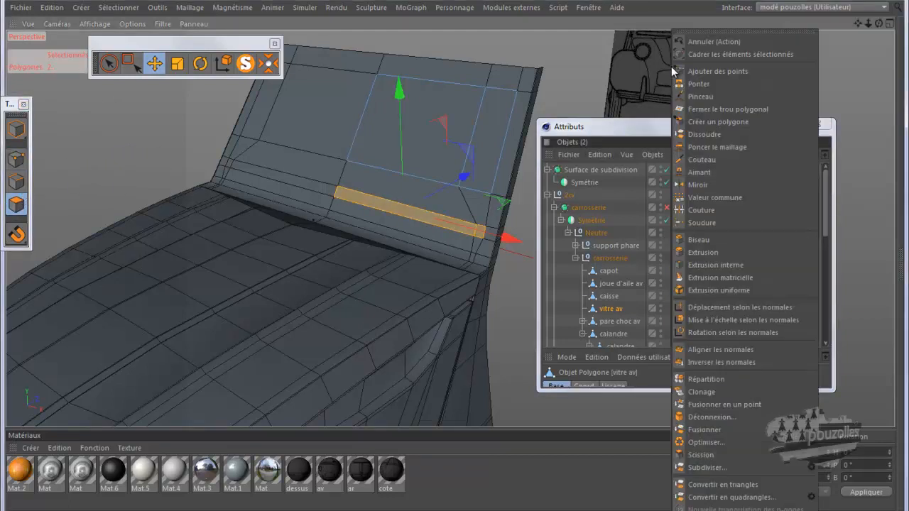
click(701, 455)
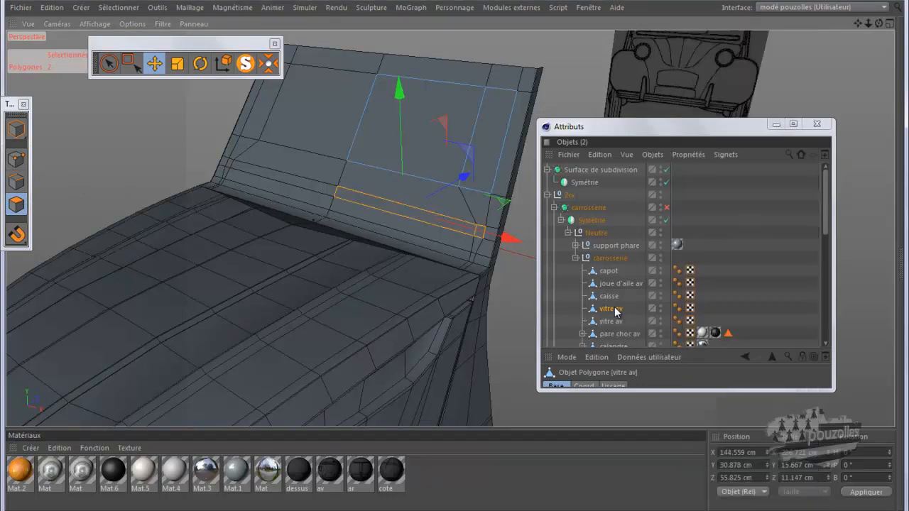
- Remove the vent slot polygons from the first vitre av object and rename the separated slot object trap
click(414, 210)
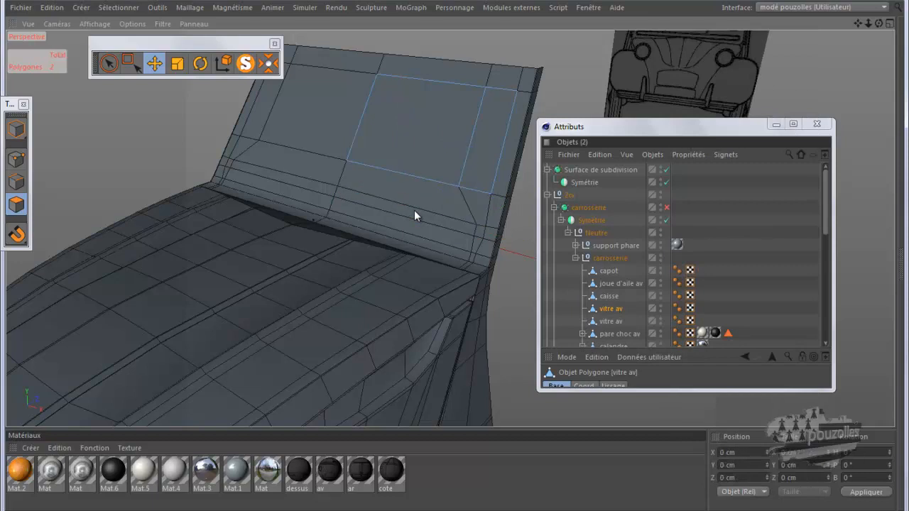
click(609, 322)
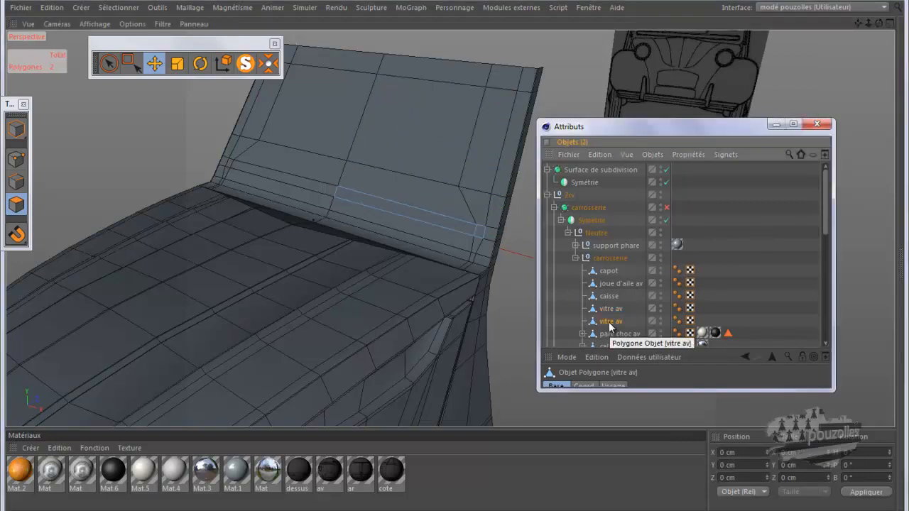
double_click(609, 321)
text(tr)
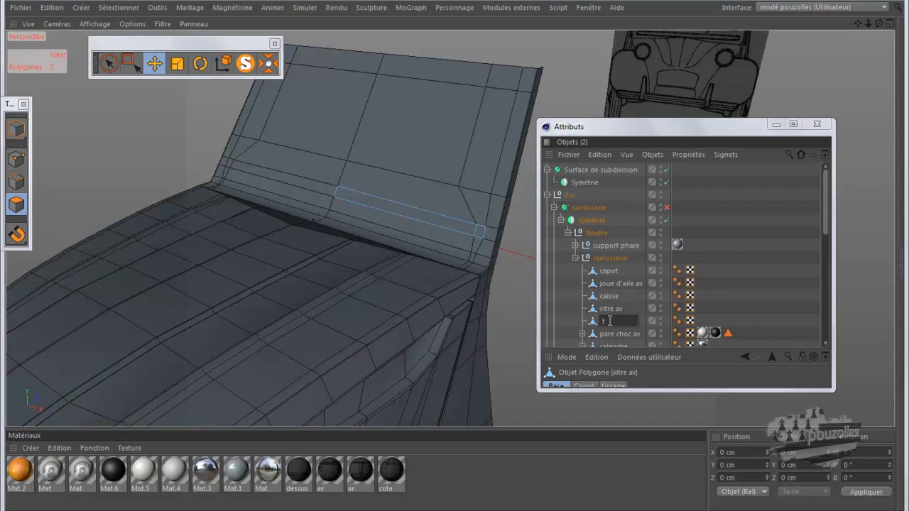
text(ap)
key(Return)
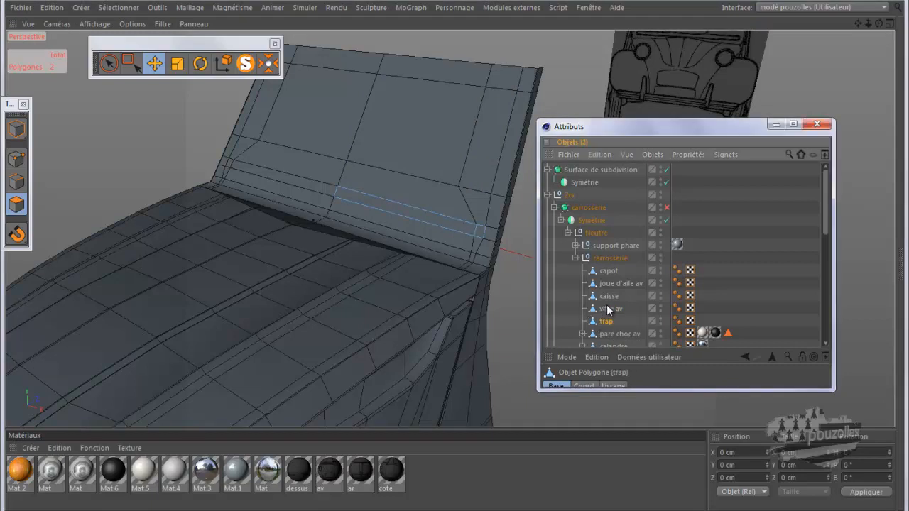
- Nest the trap object under vitre av and delete the selected windscreen and vent slot polygons from caisse
mouse_move(598, 321)
mouse_down()
mouse_move(613, 309)
mouse_move(588, 310)
mouse_up()
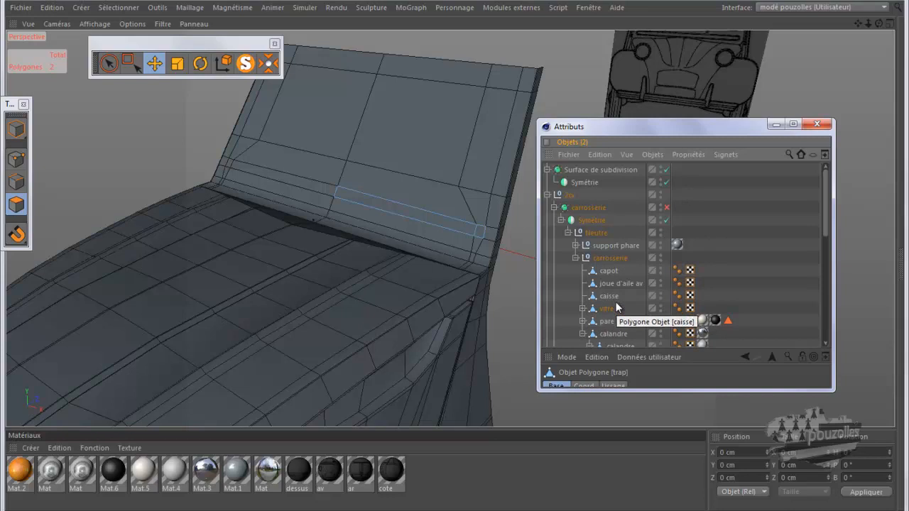
click(611, 295)
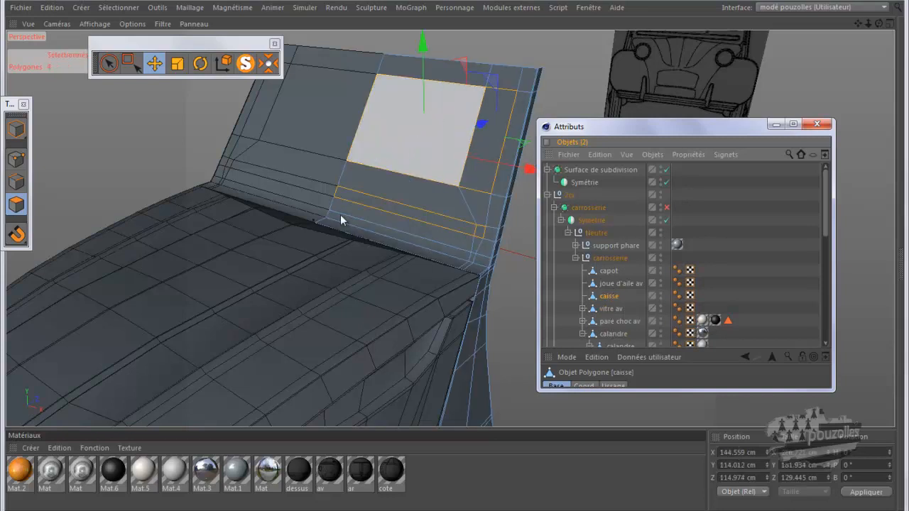
key(Delete)
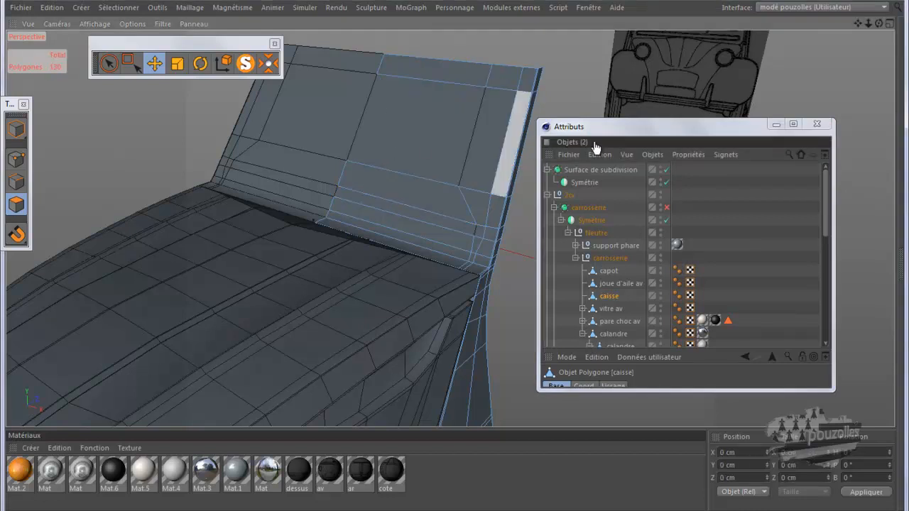
- Enable the carrosserie subdivision surface and show the front view maximized around the windscreen
click(667, 207)
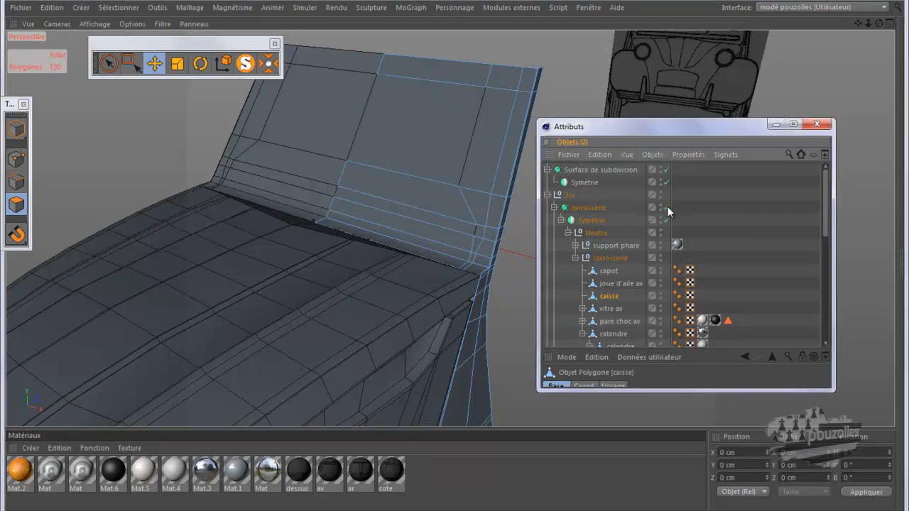
middle_click(444, 259)
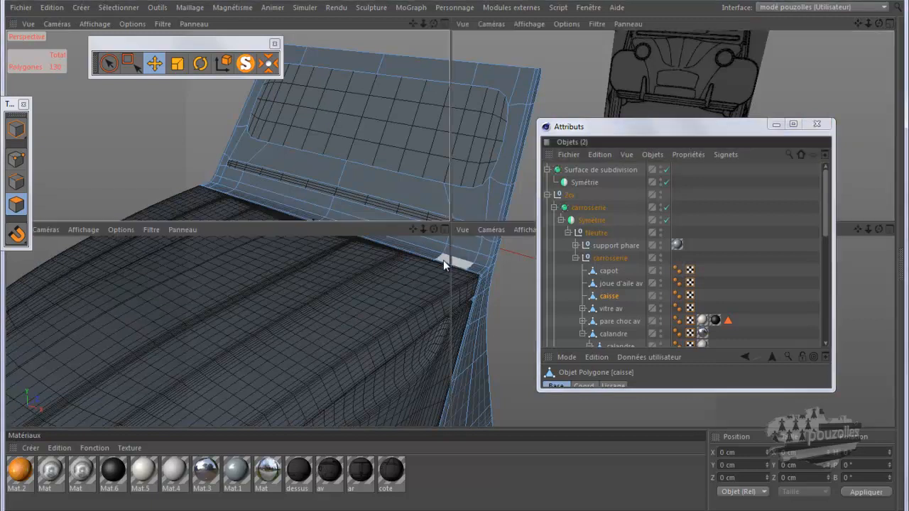
click(776, 124)
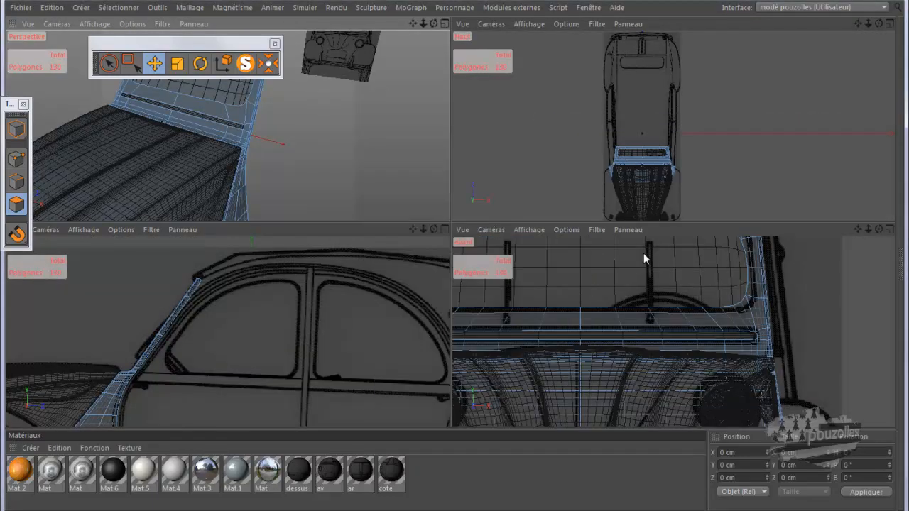
scroll(622, 289, down, 2)
middle_click(622, 290)
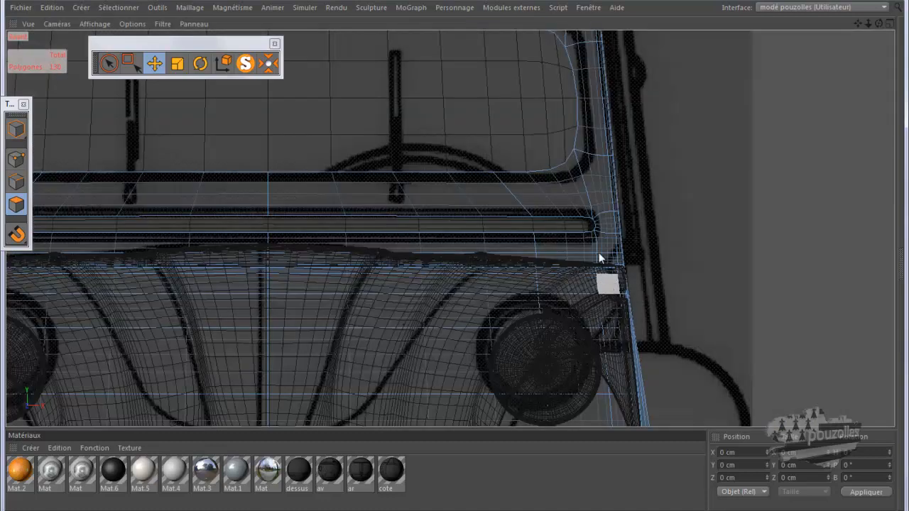
drag(856, 22, 456, 257)
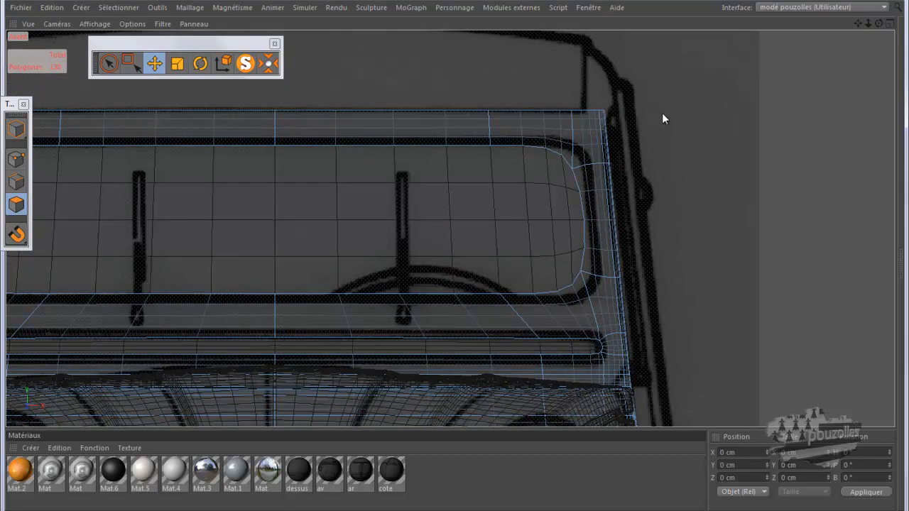
- Try to slide the short vertical edge above the windscreen opening to match the blueprint's rounded upper corner
click(17, 181)
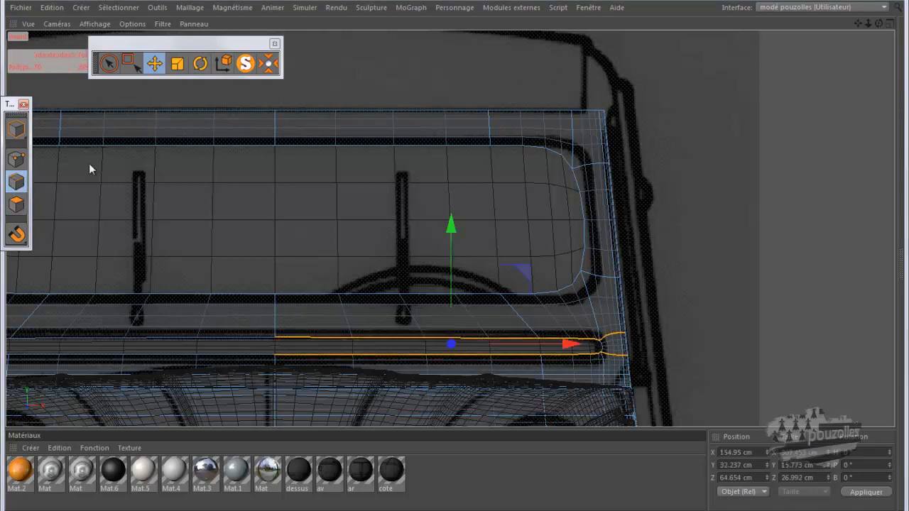
click(489, 129)
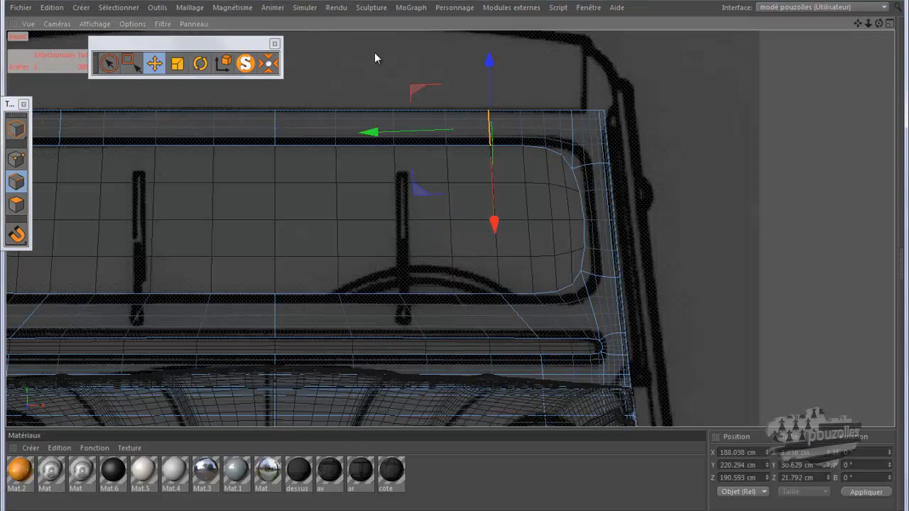
right_click(377, 50)
click(418, 238)
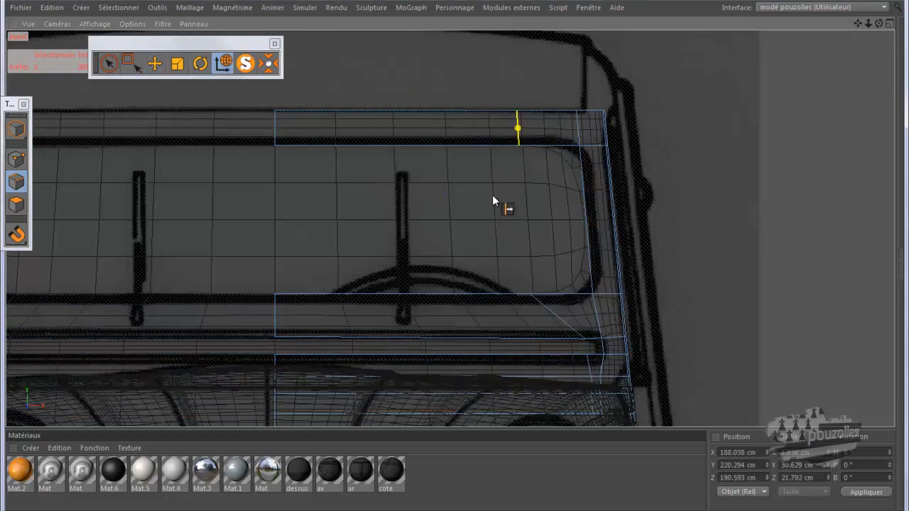
click(532, 128)
mouse_move(531, 127)
mouse_down()
mouse_move(550, 128)
mouse_move(538, 128)
mouse_up()
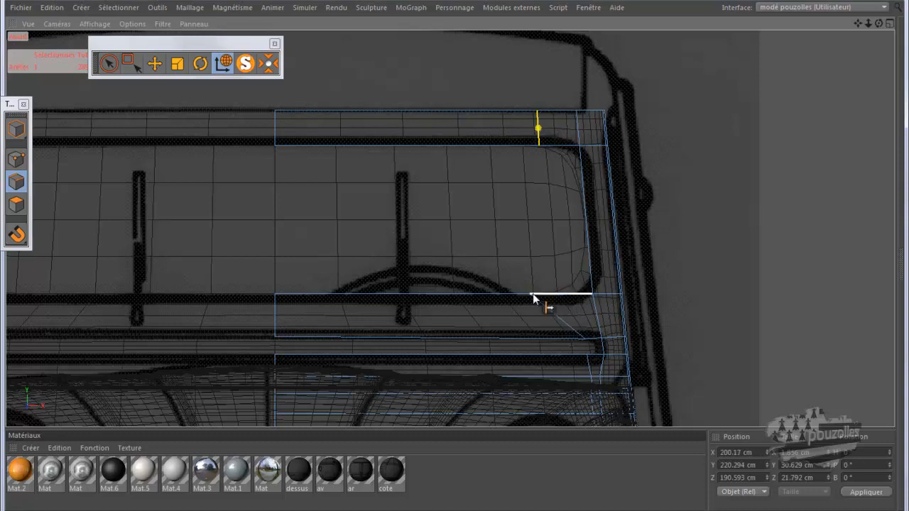
drag(538, 121, 532, 125)
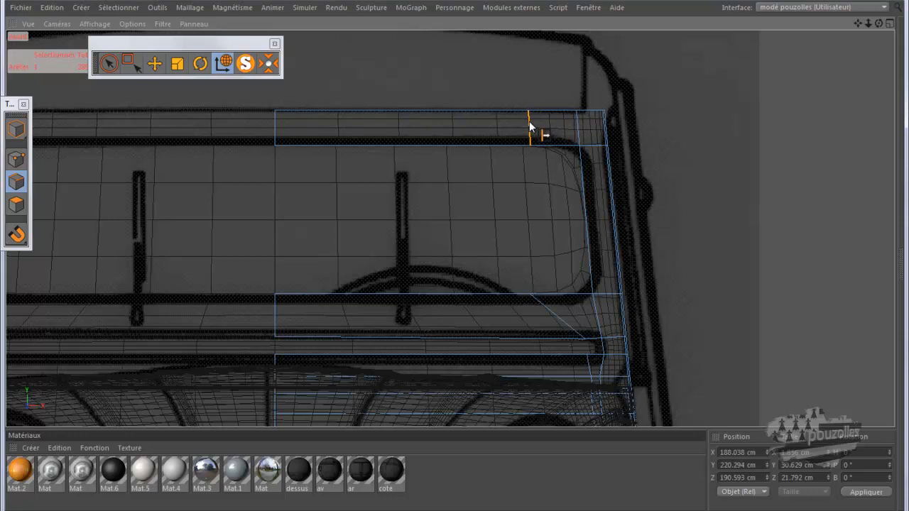
drag(521, 125, 516, 125)
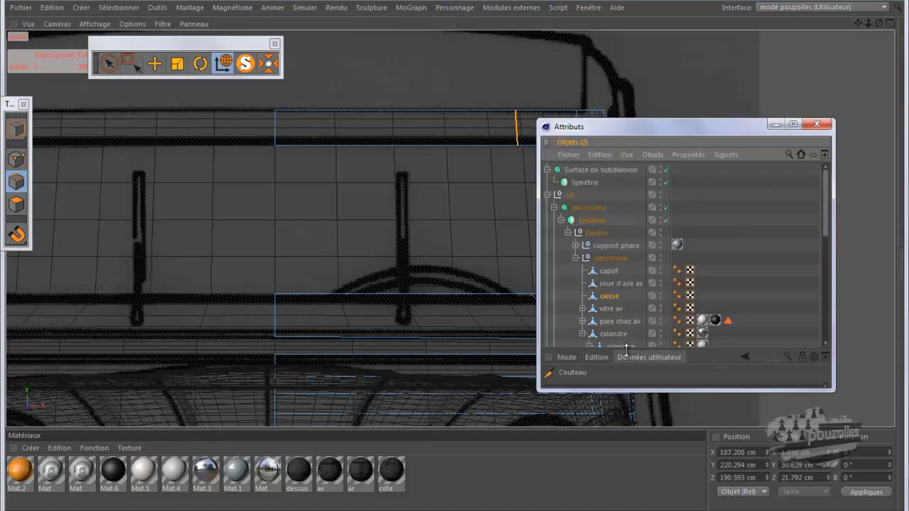
- Cut two edges across the pillar beside the windscreen opening with the Knife in Boucle mode
drag(630, 349, 632, 262)
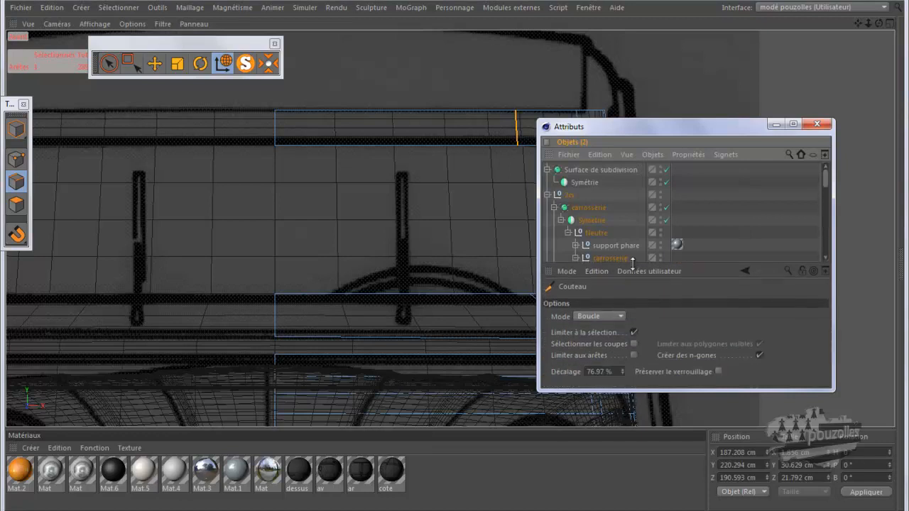
click(775, 124)
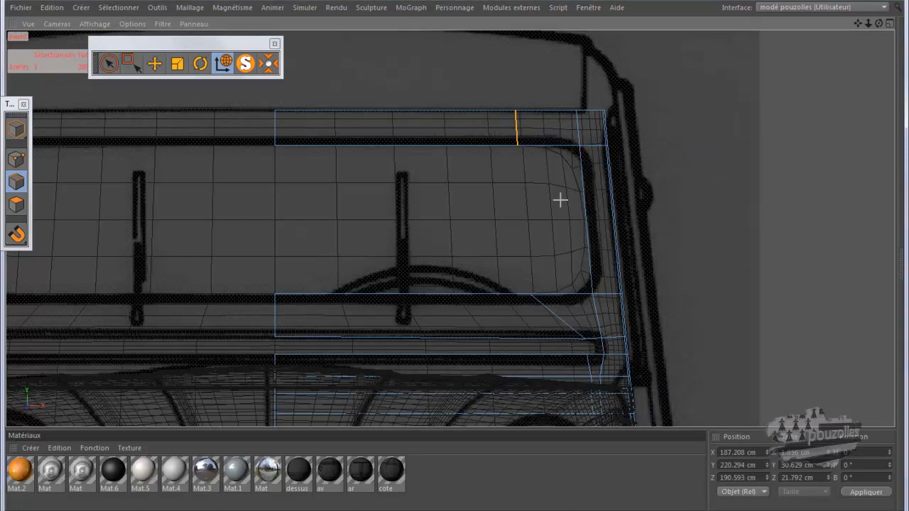
click(17, 160)
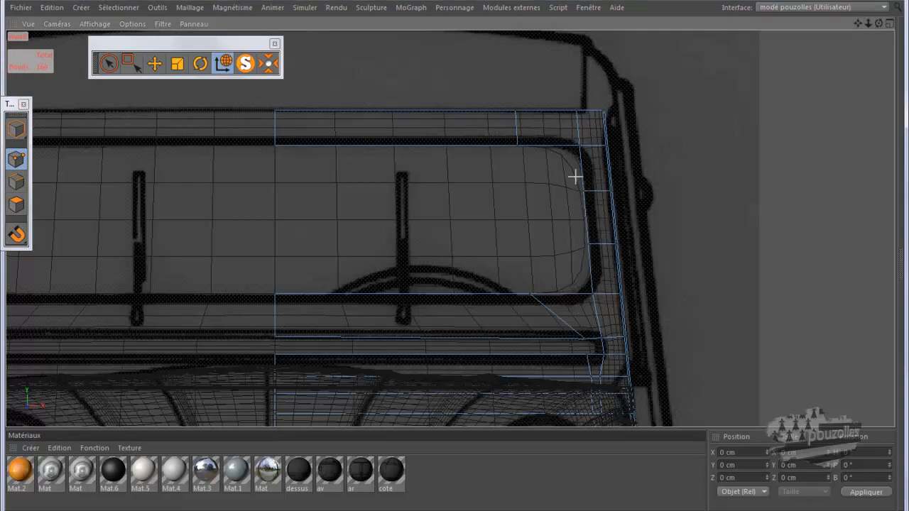
- Slide the short vertical edge above the windscreen opening toward the outer corner, to about X 192.8 cm
scroll(579, 165, up, 5)
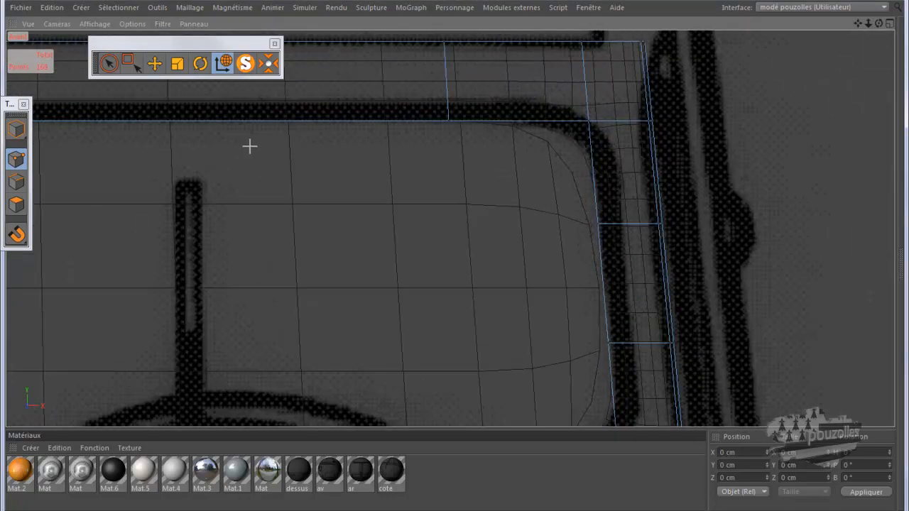
click(16, 181)
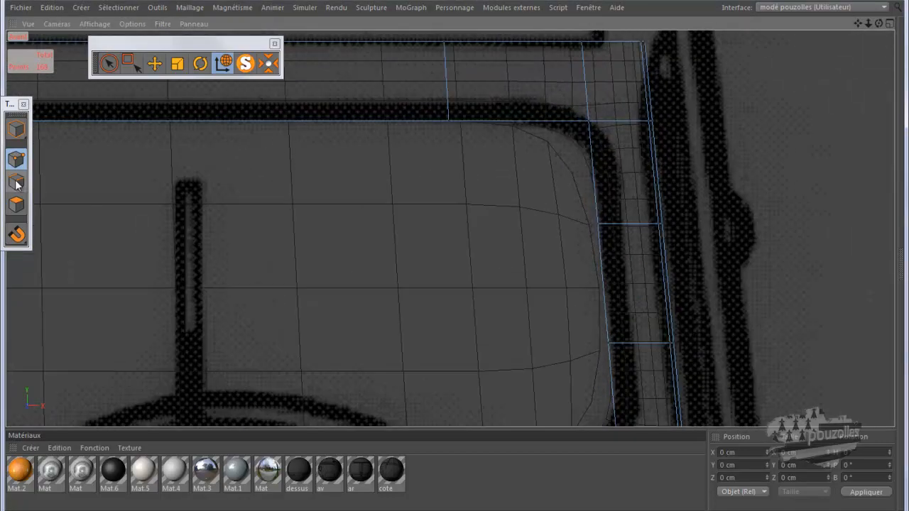
click(448, 84)
click(157, 63)
click(223, 63)
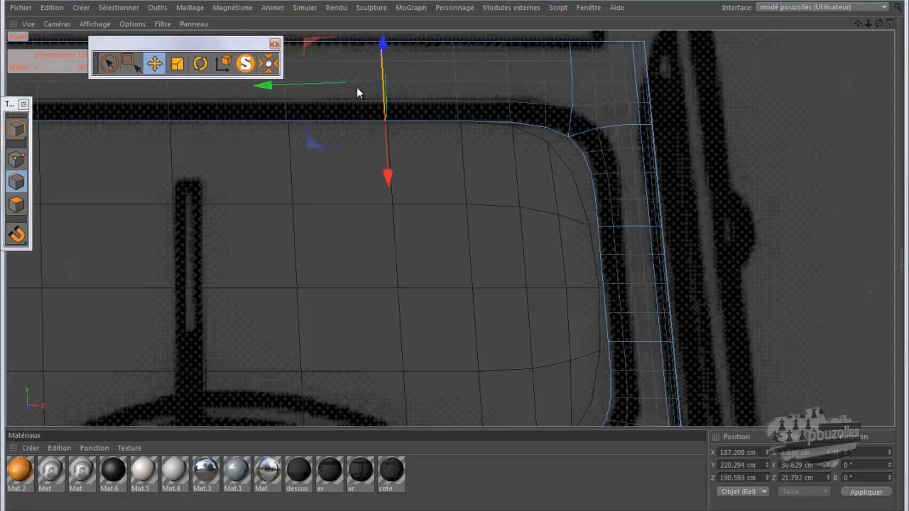
right_click(301, 157)
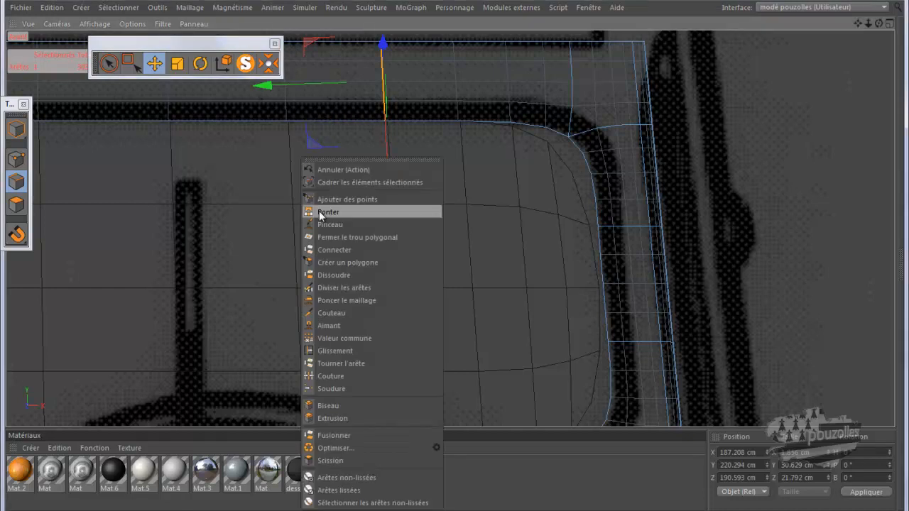
click(333, 350)
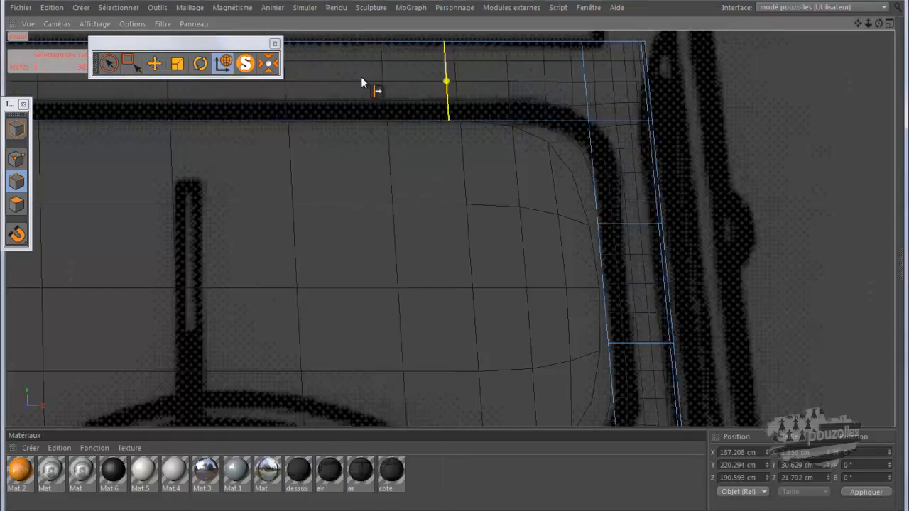
drag(447, 71, 468, 73)
scroll(472, 85, down, 1)
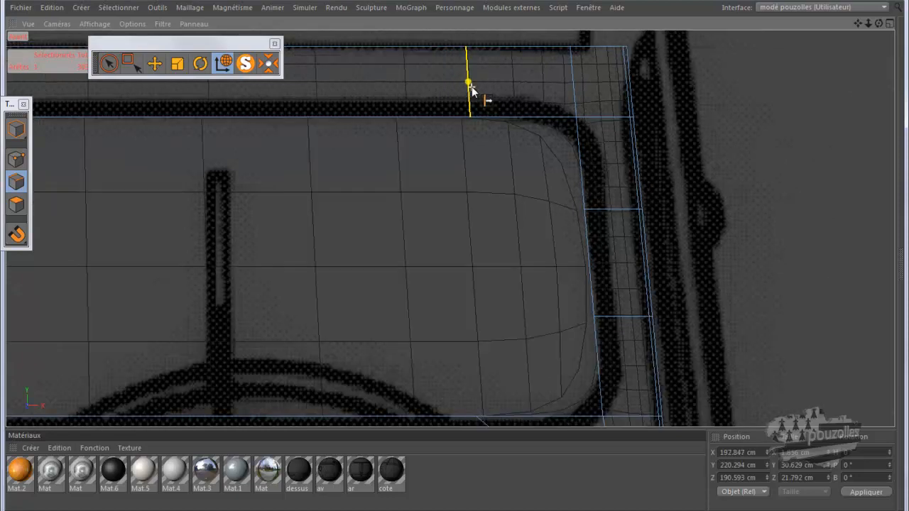
- Slide the point on the windscreen opening's lower edge toward the blueprint's rounded lower corner
scroll(471, 88, down, 1)
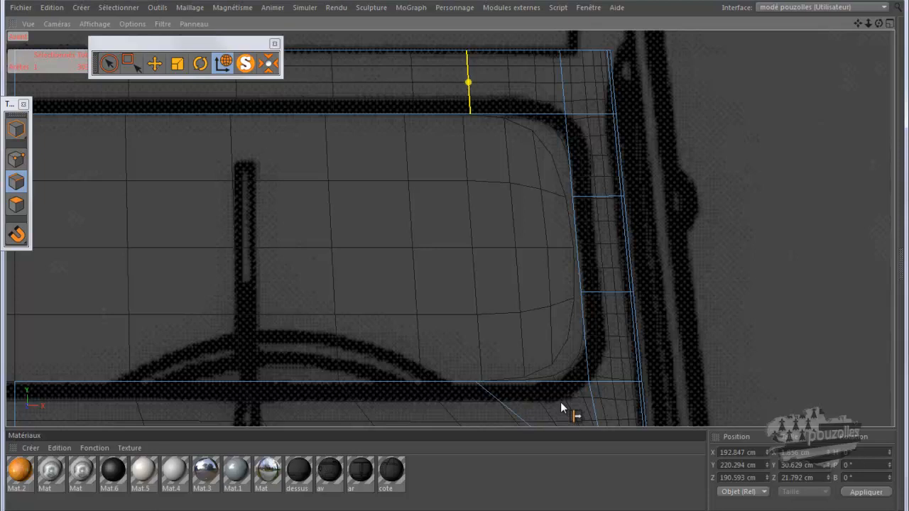
scroll(561, 402, up, 2)
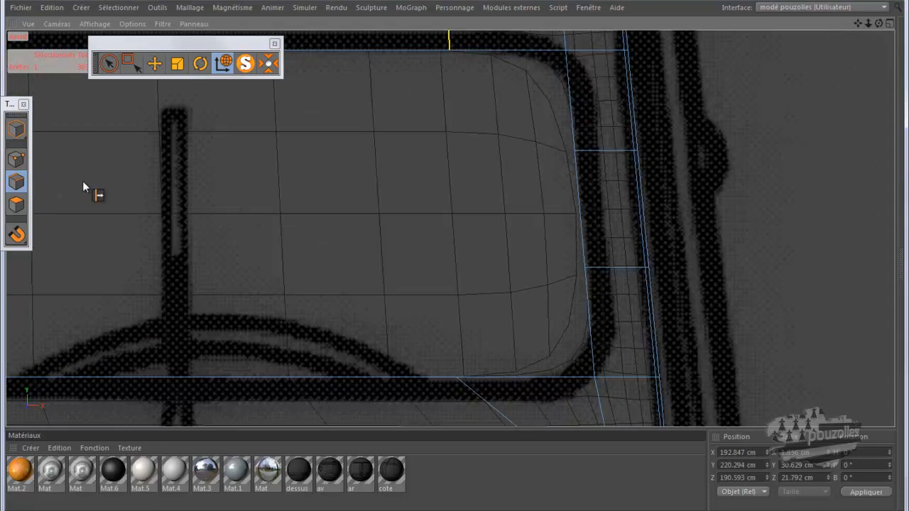
click(23, 165)
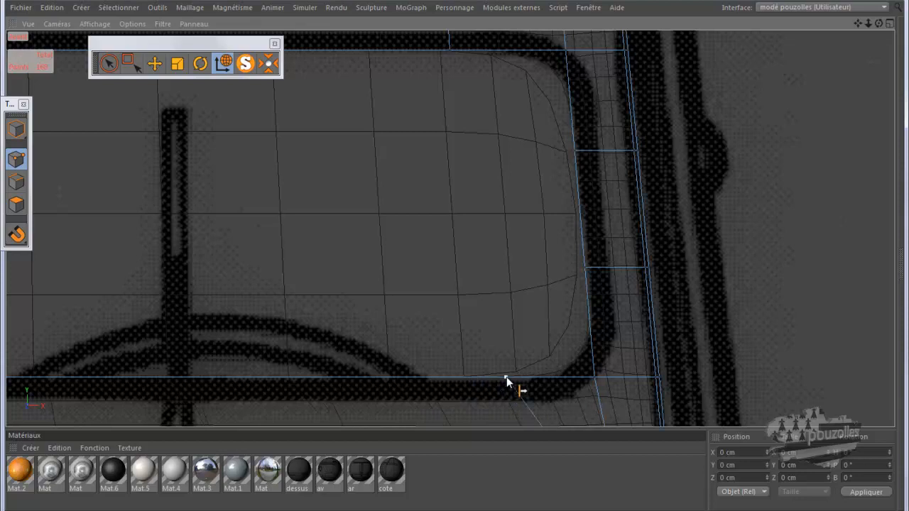
click(525, 377)
- Try to isolate caisse together with the parent carrosserie subdivision object using MagicSolo
middle_click(424, 262)
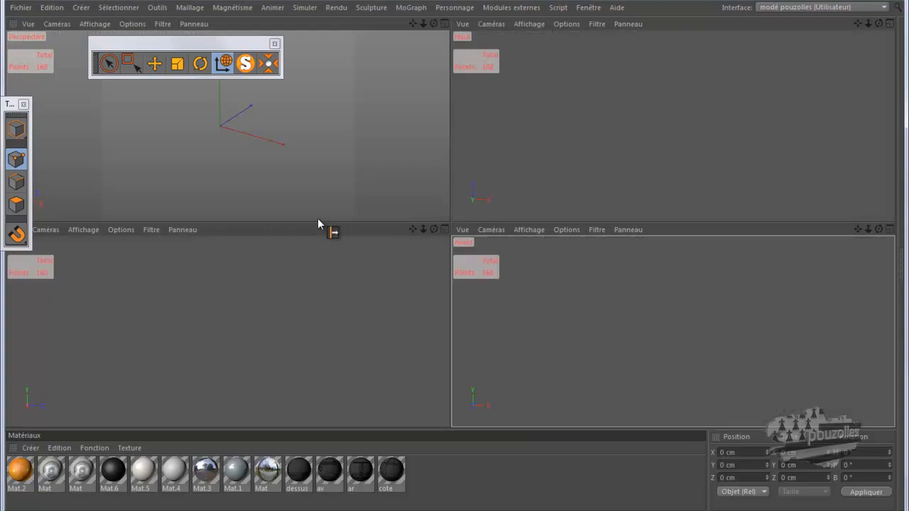
middle_click(323, 195)
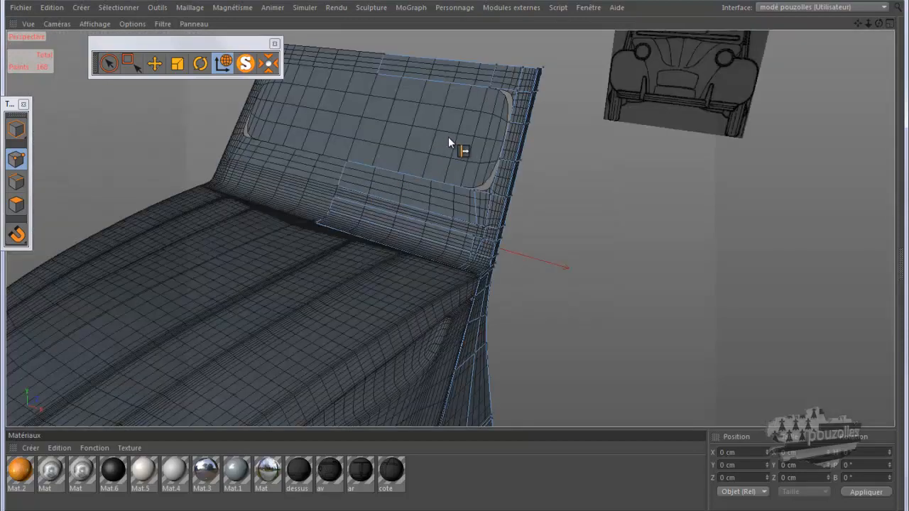
alt+drag(448, 136, 473, 120)
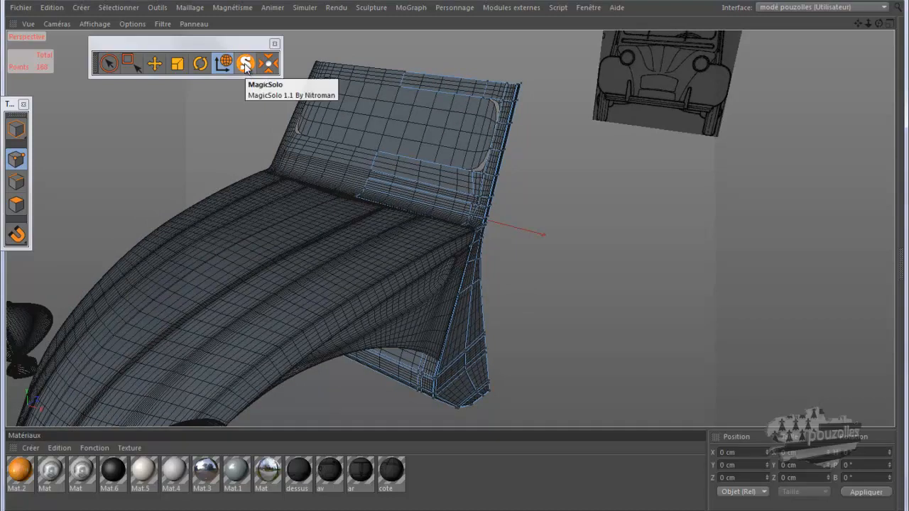
click(69, 510)
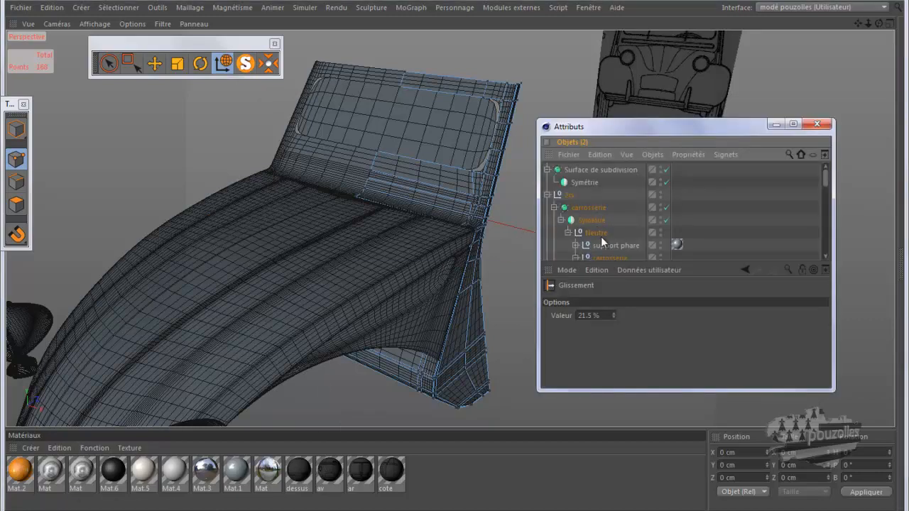
click(601, 208)
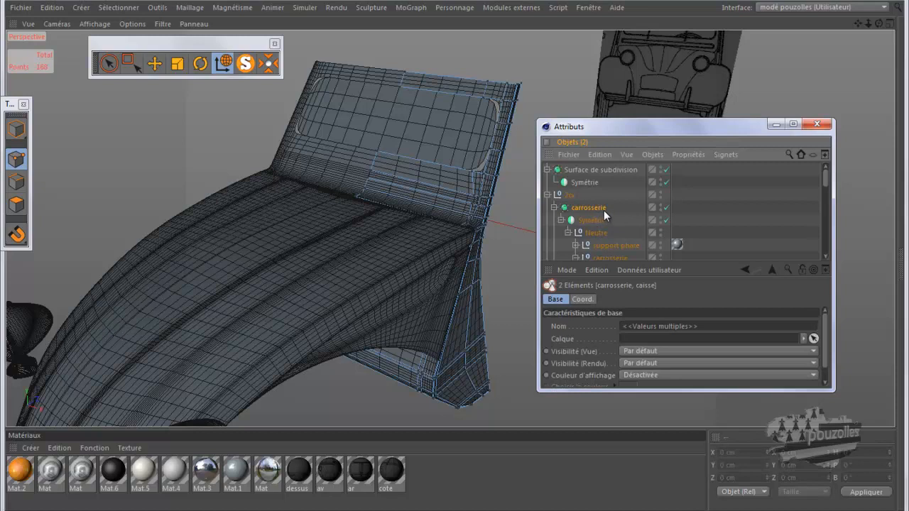
scroll(620, 234, down, 2)
scroll(621, 233, up, 2)
click(245, 63)
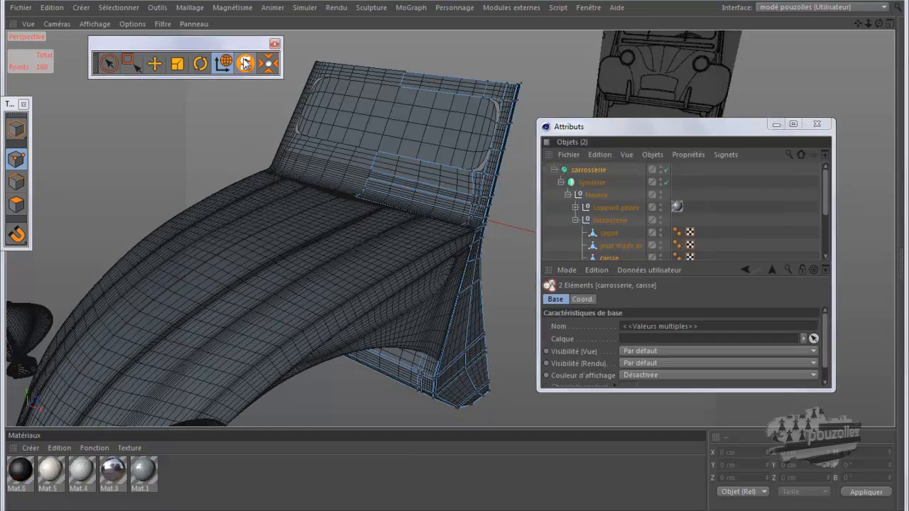
click(245, 63)
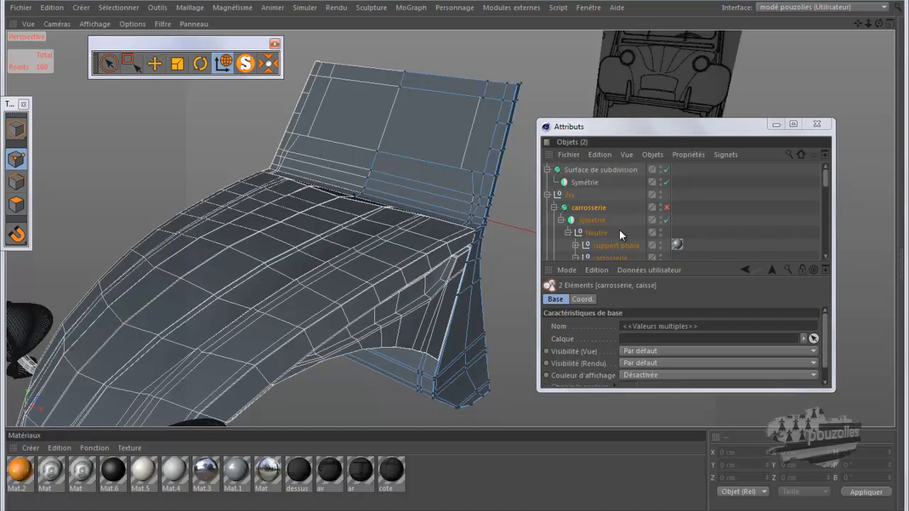
- Try to isolate only the caisse object with MagicSolo
drag(610, 263, 611, 327)
click(614, 295)
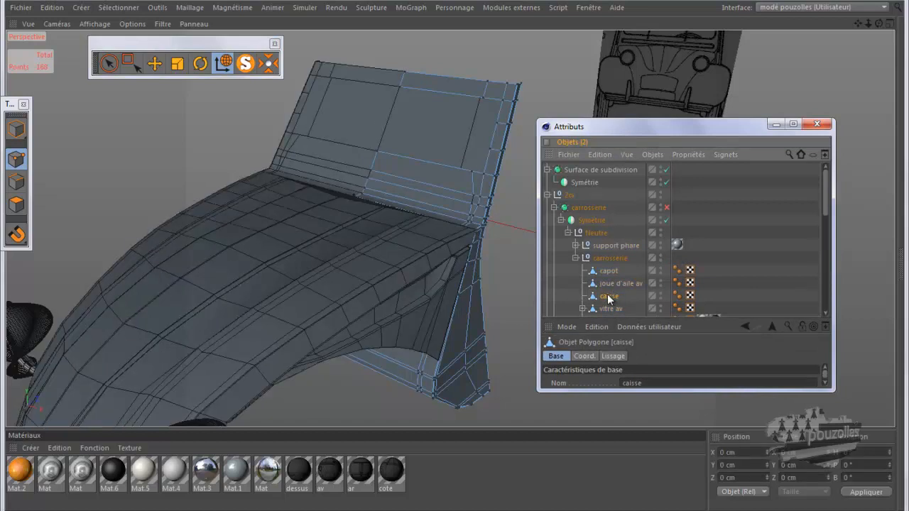
click(246, 64)
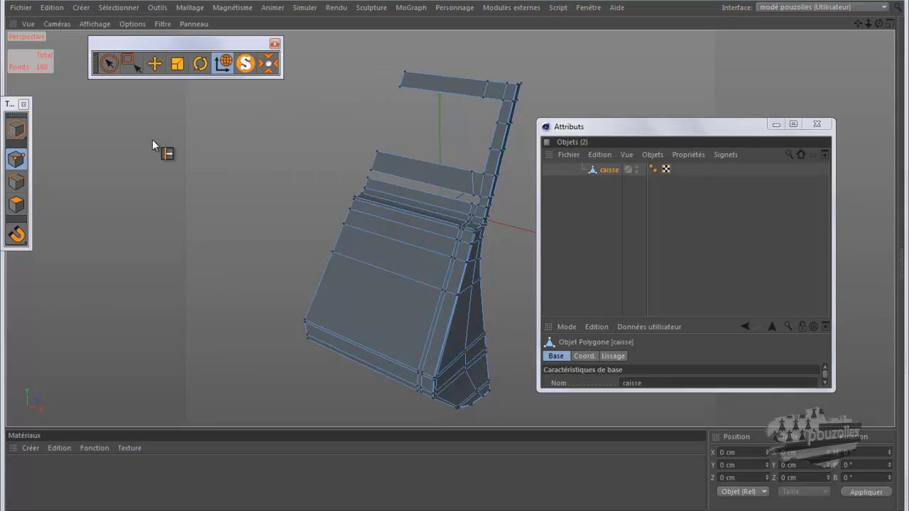
click(246, 64)
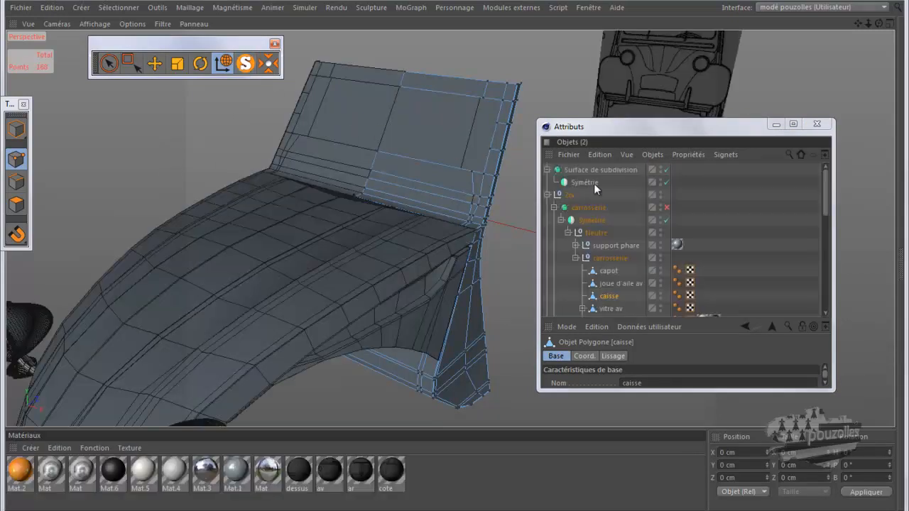
- Isolate caisse with the separate Surface de subdivision and Symétrie objects using MagicSolo, and nest caisse under that Symétrie
ctrl+click(593, 170)
ctrl+click(589, 182)
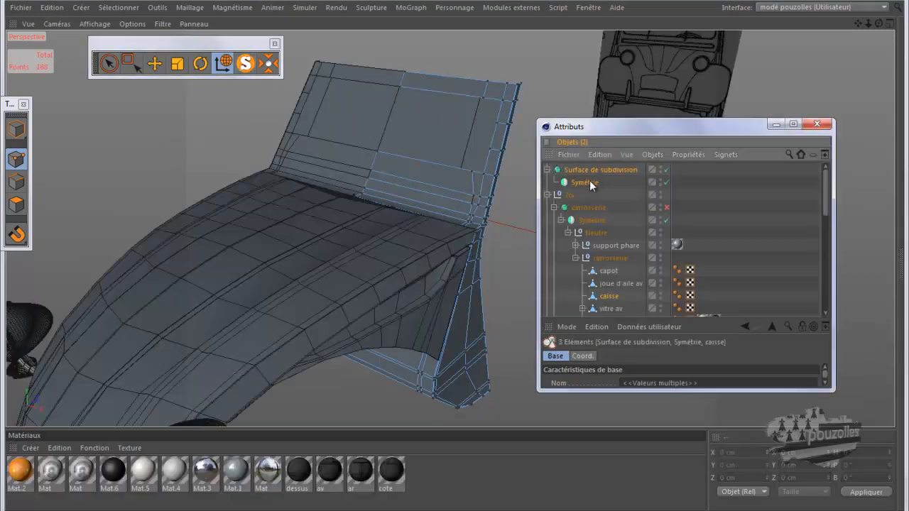
click(245, 65)
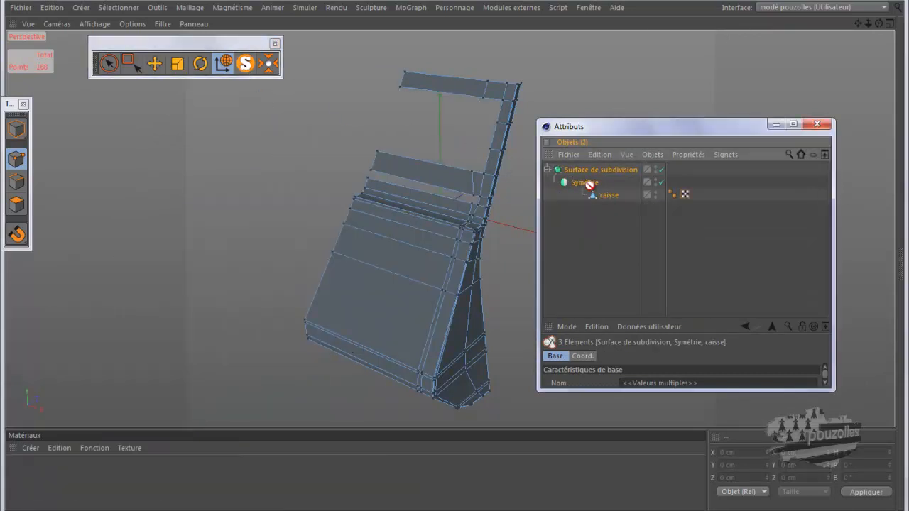
click(610, 196)
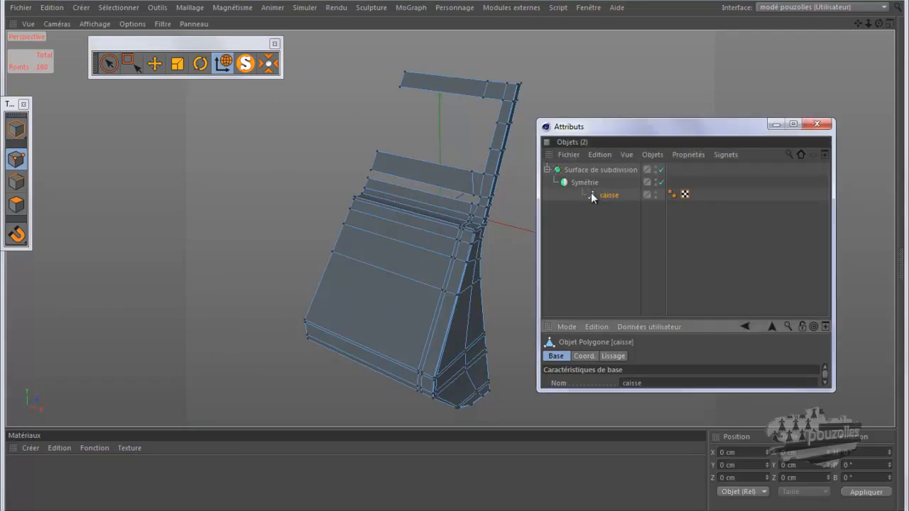
drag(594, 199, 587, 187)
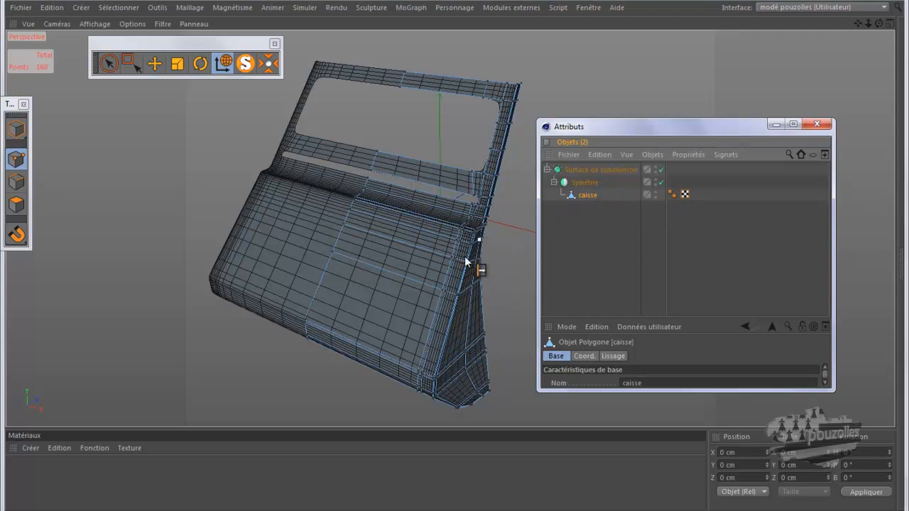
- Examine in the front view how the smoothed windscreen and vent openings of caisse match the blueprint
middle_click(426, 259)
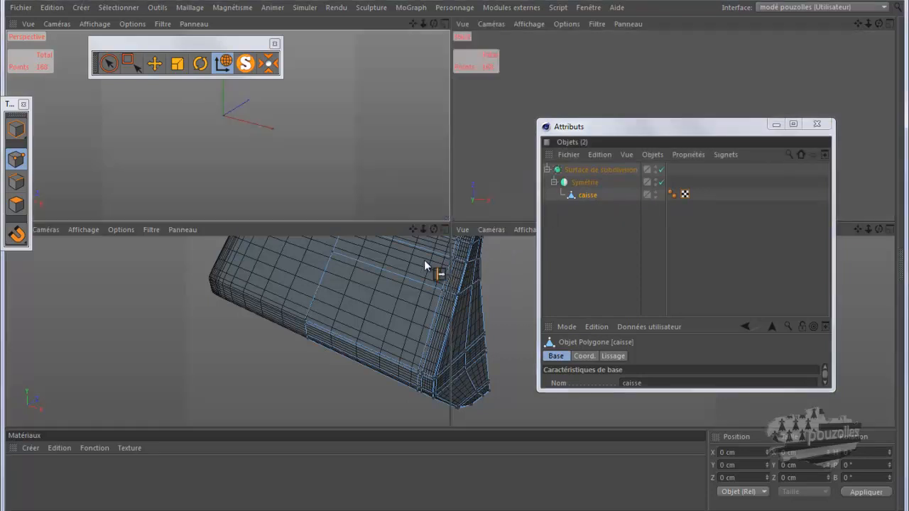
click(776, 125)
scroll(600, 310, down, 2)
scroll(625, 297, down, 2)
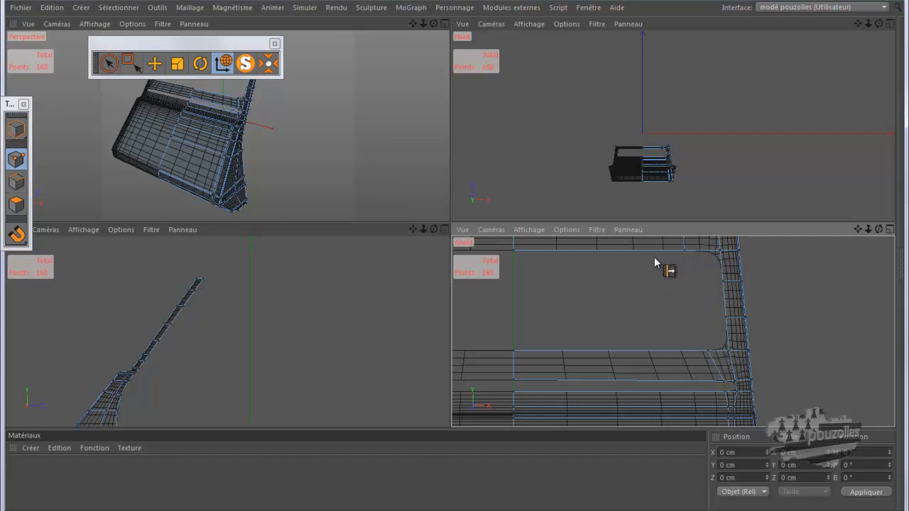
scroll(578, 272, down, 2)
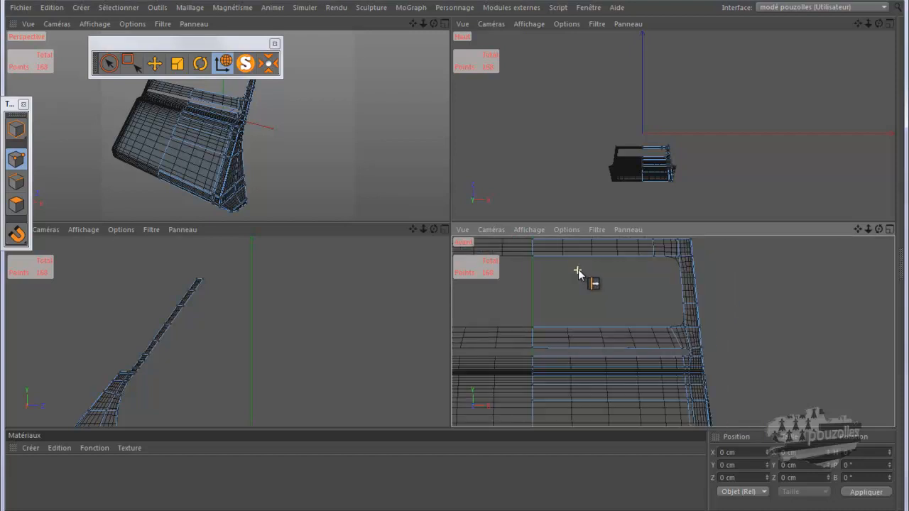
scroll(665, 372, up, 2)
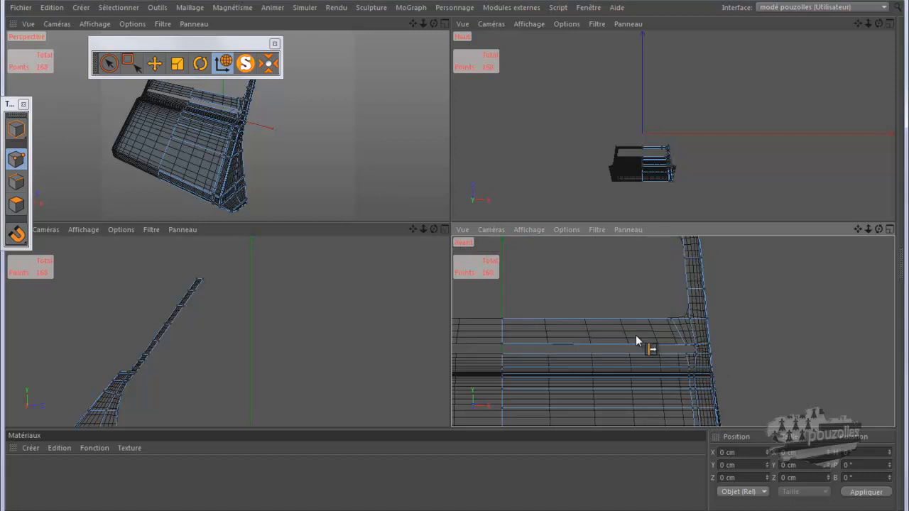
middle_click(636, 336)
scroll(600, 318, up, 3)
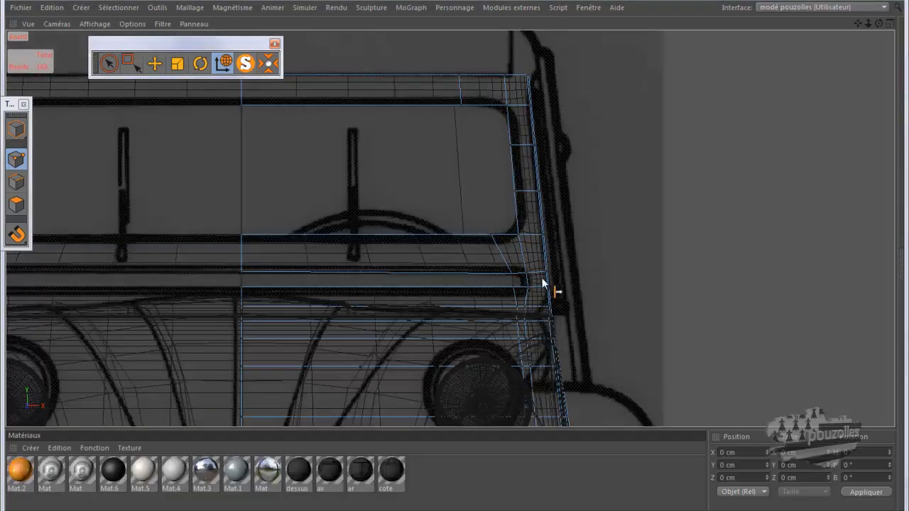
scroll(527, 288, up, 5)
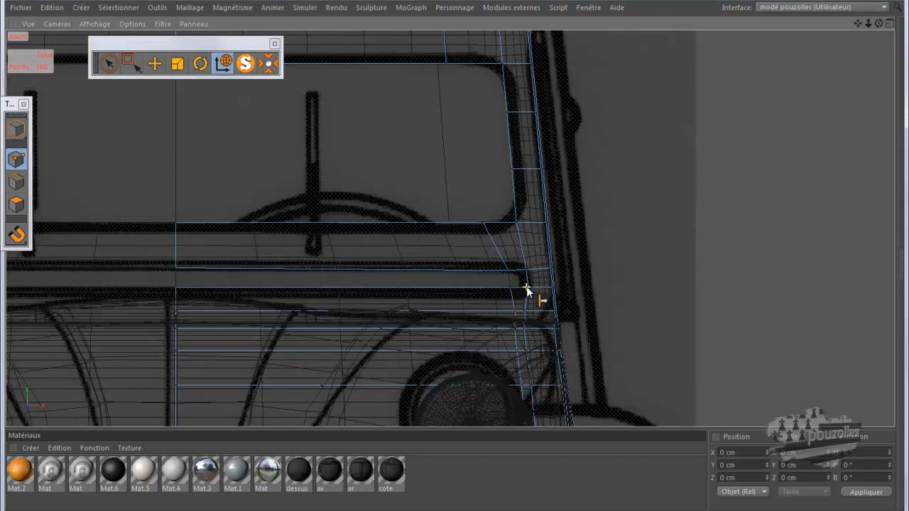
scroll(527, 289, up, 6)
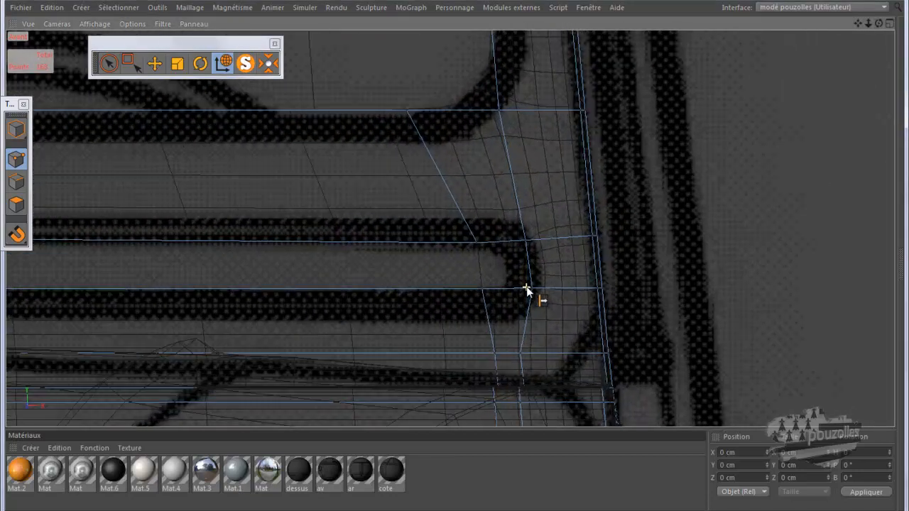
scroll(527, 290, up, 1)
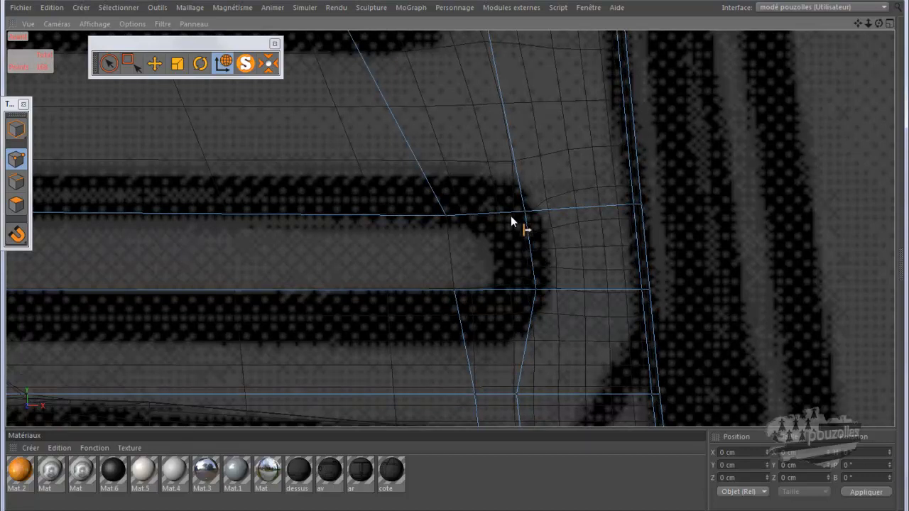
scroll(510, 251, down, 5)
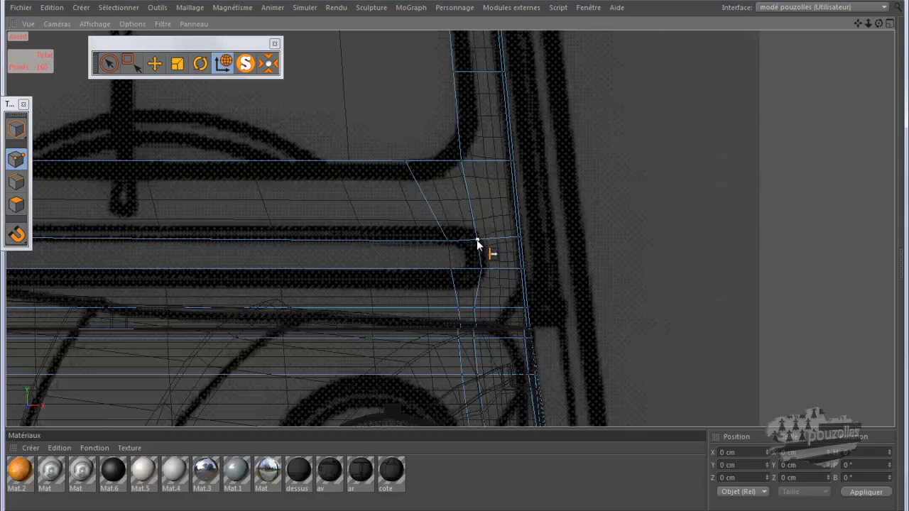
scroll(477, 243, down, 8)
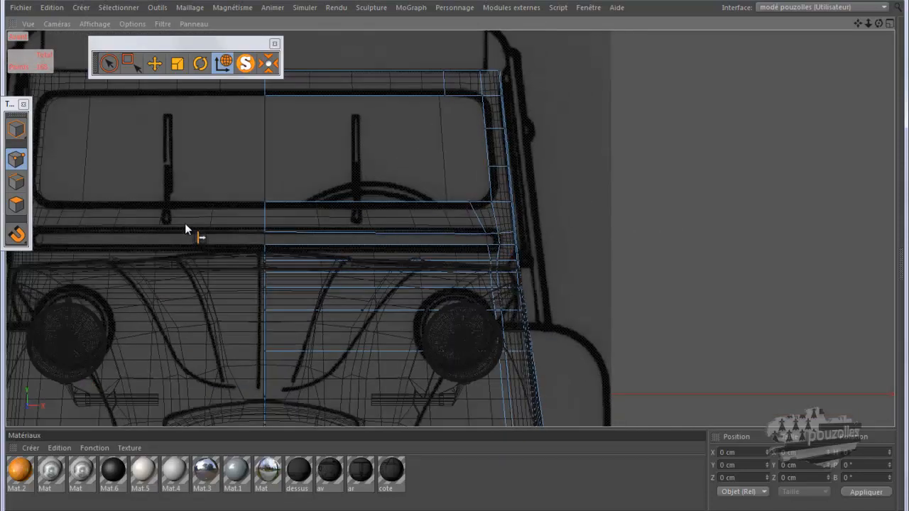
- Switch to polygon mode in the perspective view and move caisse back into the carrosserie group above capot
middle_click(186, 224)
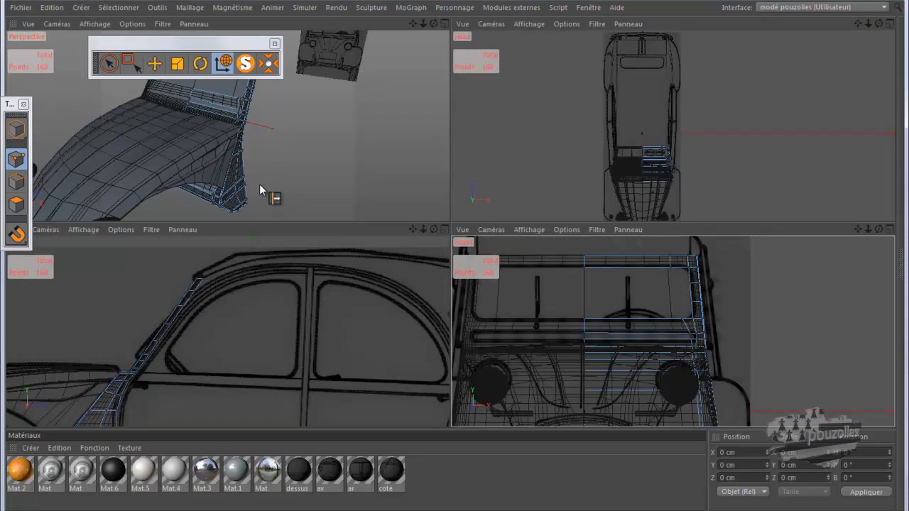
middle_click(260, 184)
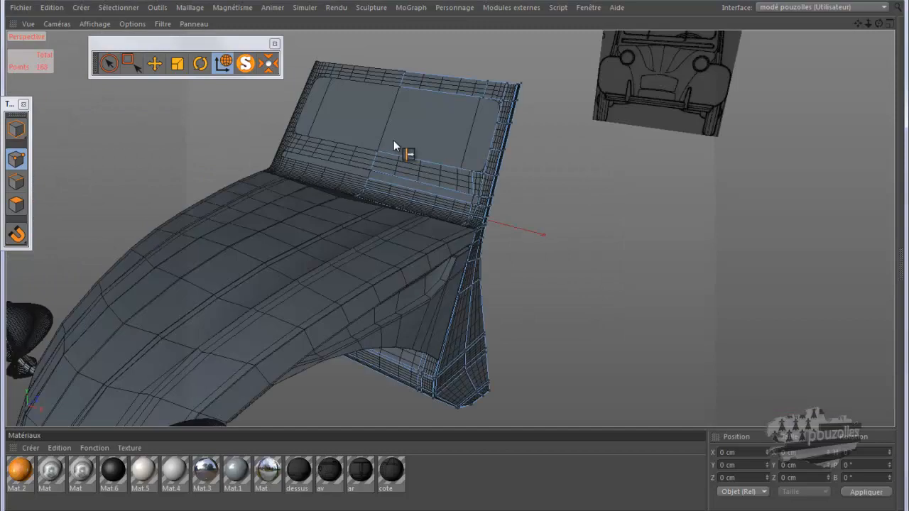
click(16, 203)
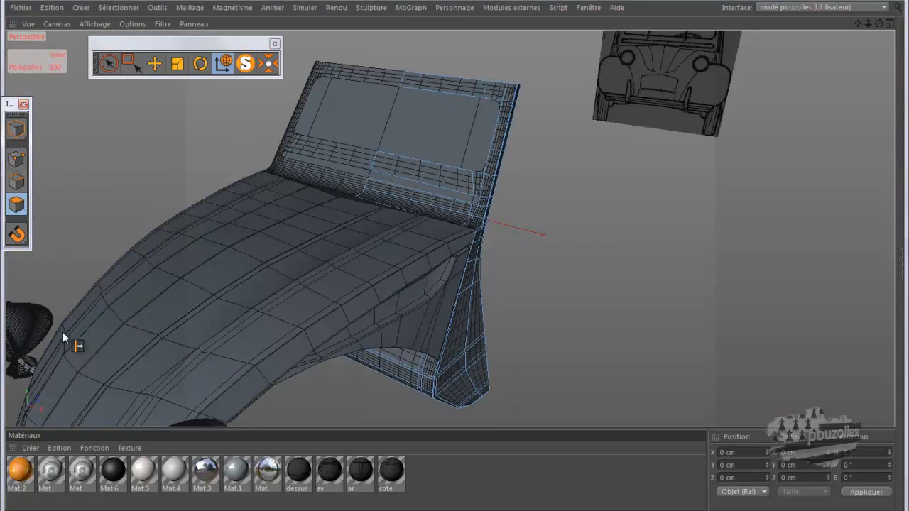
click(159, 507)
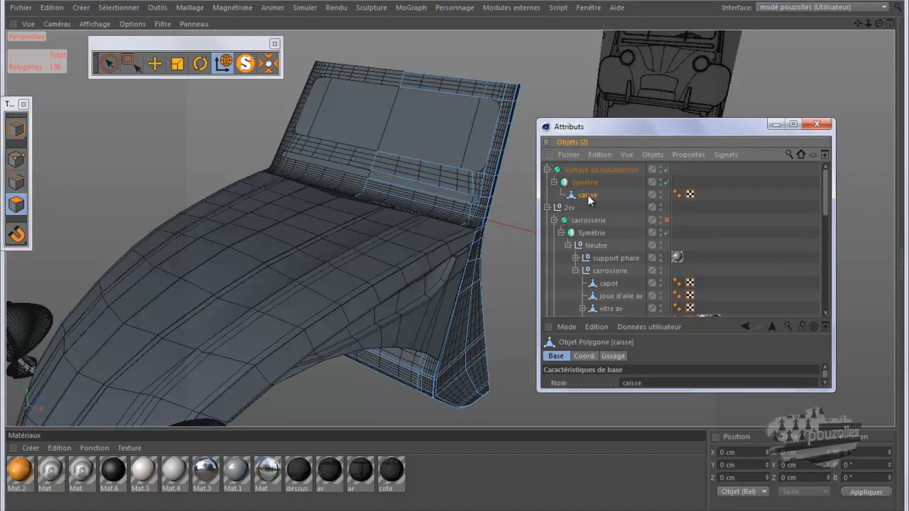
drag(612, 274, 612, 274)
scroll(612, 274, down, 3)
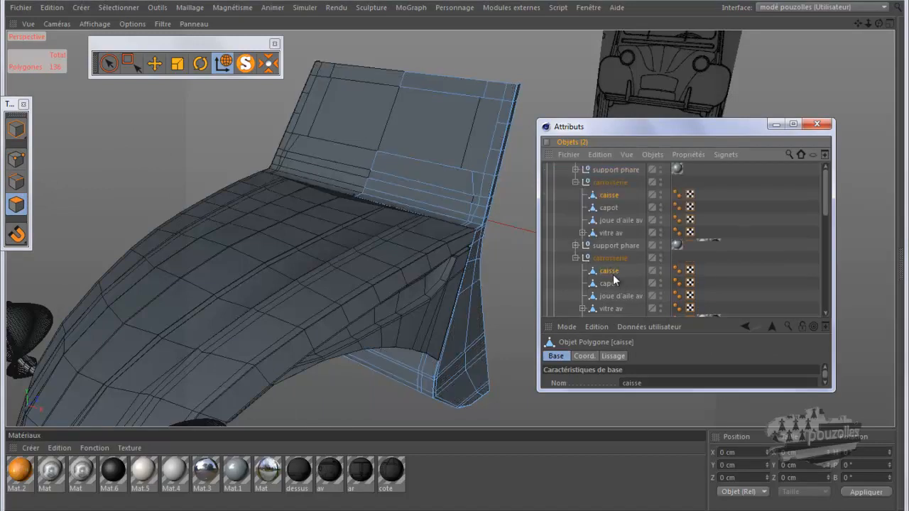
- Select vitre av and re-enable the carrosserie subdivision surface
click(612, 233)
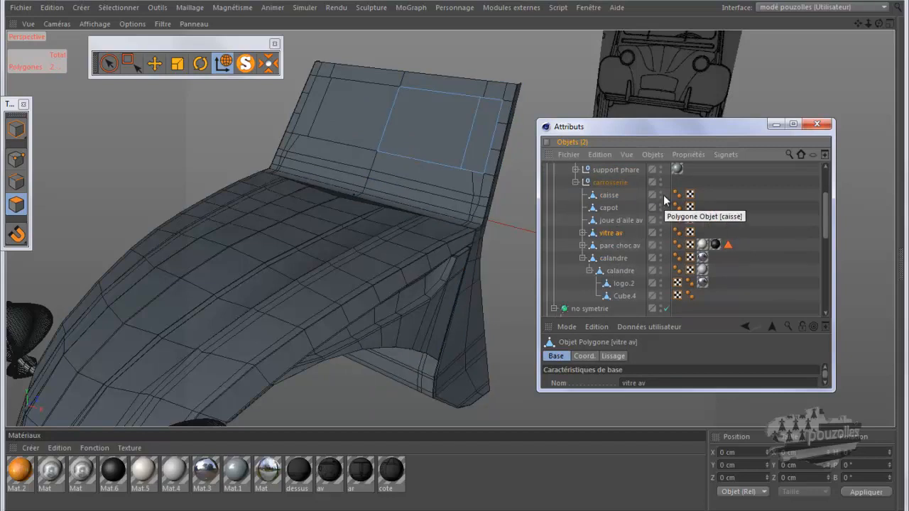
scroll(659, 181, up, 3)
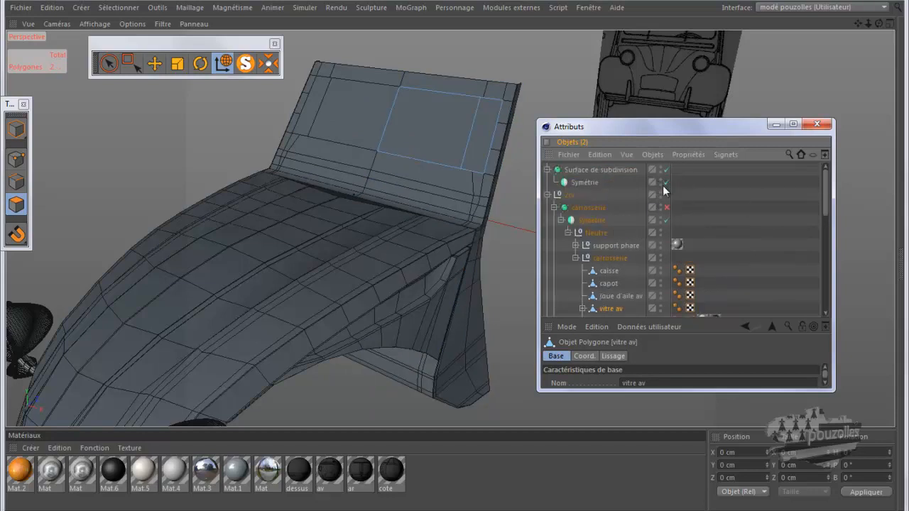
click(666, 208)
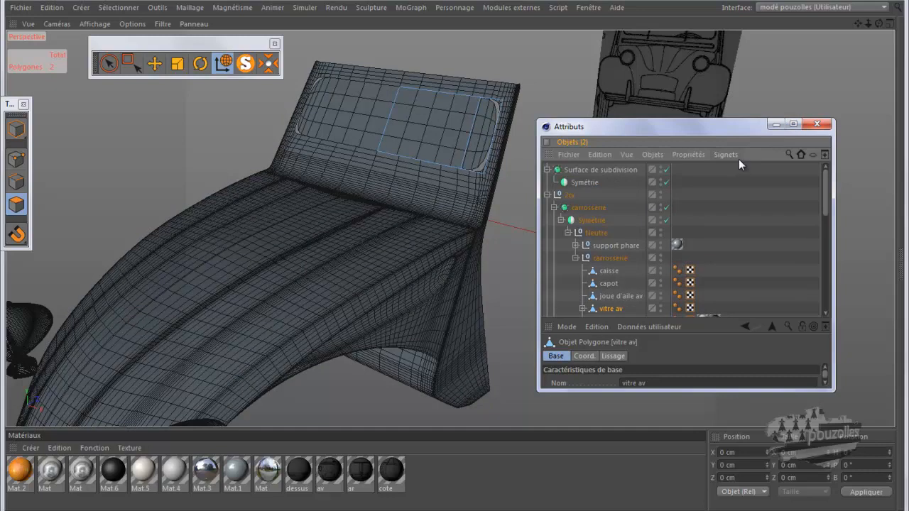
- Hide capot, joue d'aile av and the calandre hierarchy in the viewport
scroll(737, 170, down, 3)
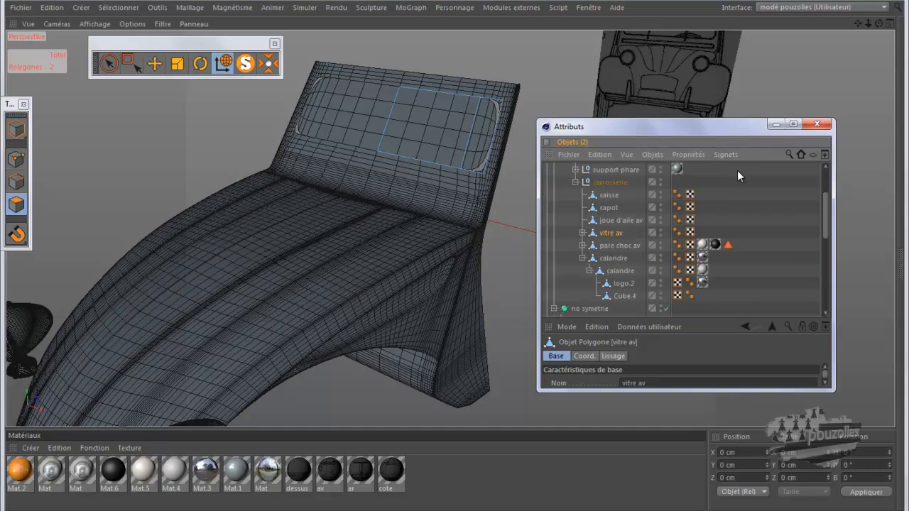
click(661, 208)
click(661, 217)
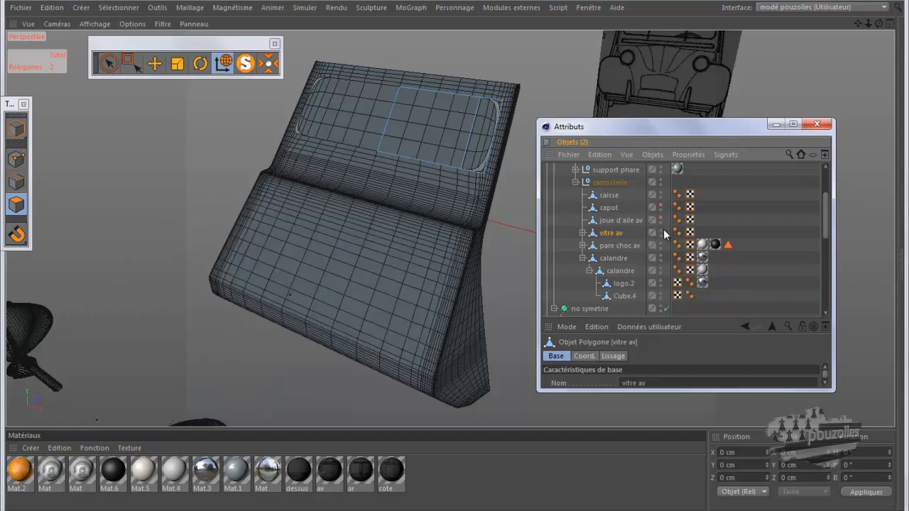
ctrl+click(661, 257)
scroll(659, 261, down, 3)
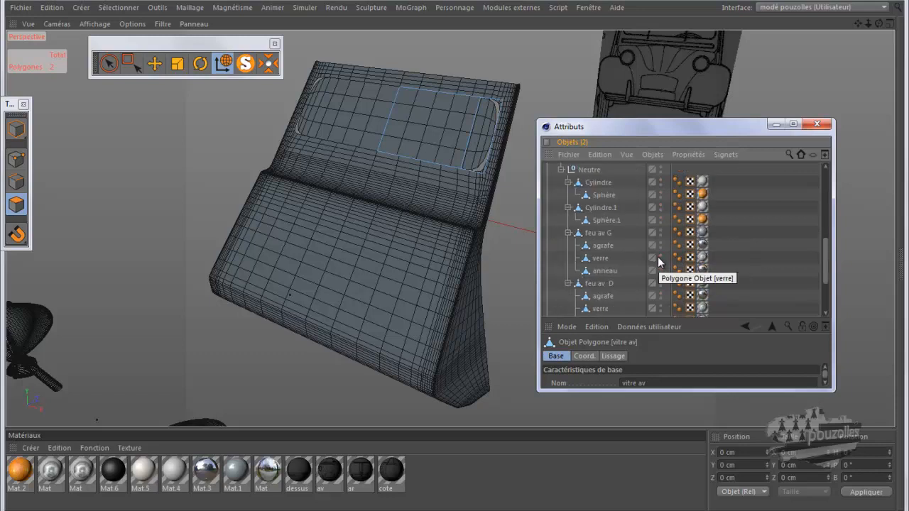
click(817, 124)
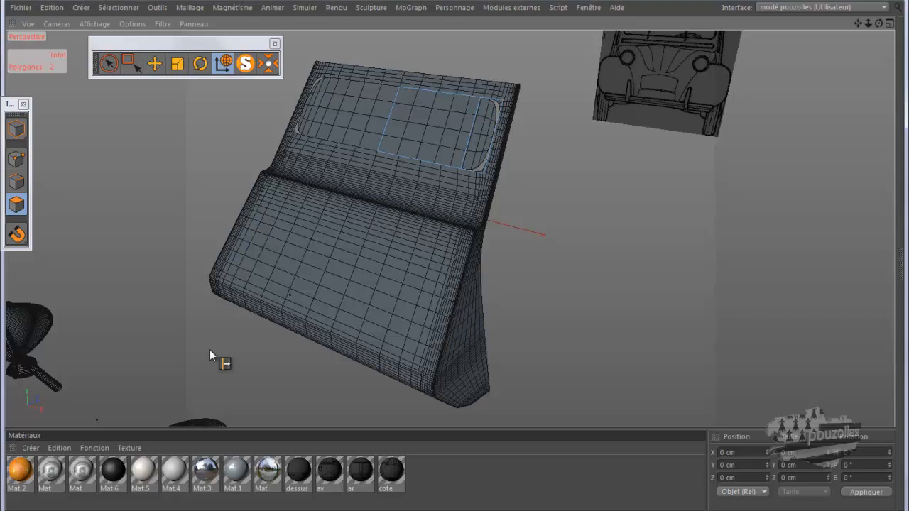
key(alt+Tab)
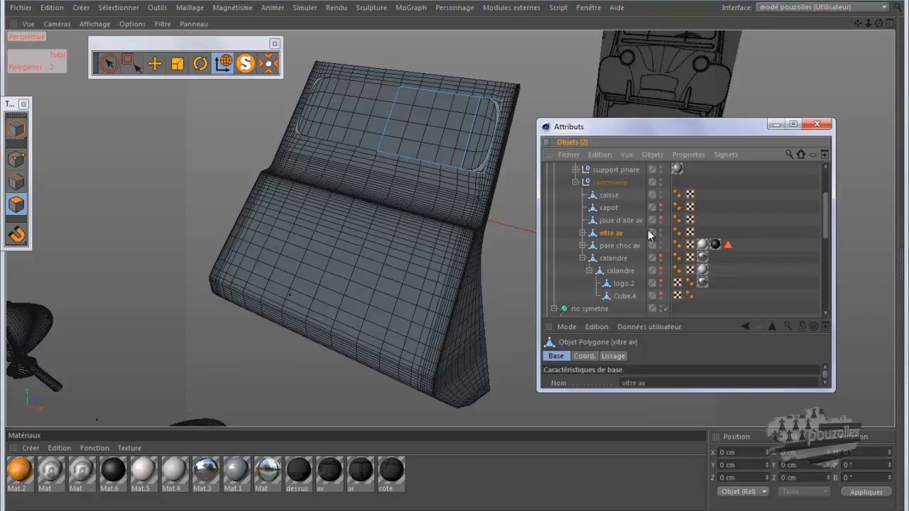
click(774, 127)
- Add caisse to the vitre av selection and turn off the carrosserie subdivision surface
alt+right_drag(471, 101, 480, 113)
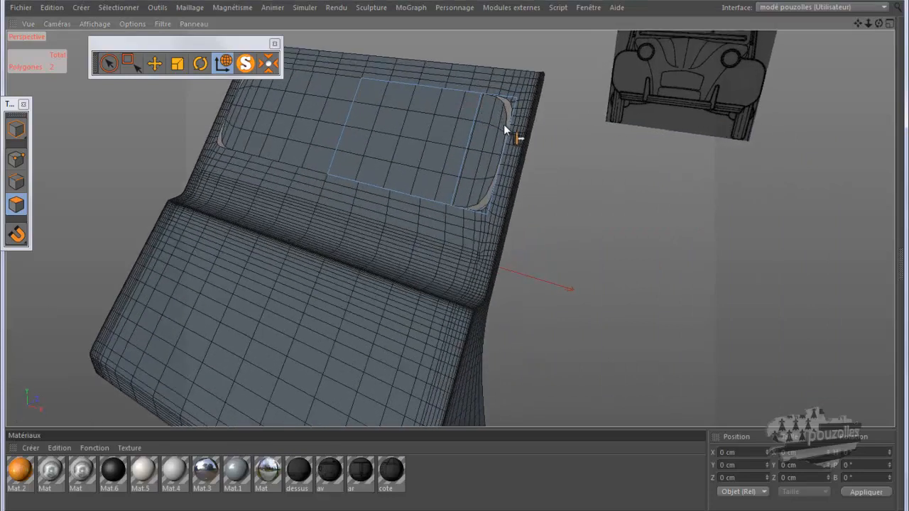
click(162, 509)
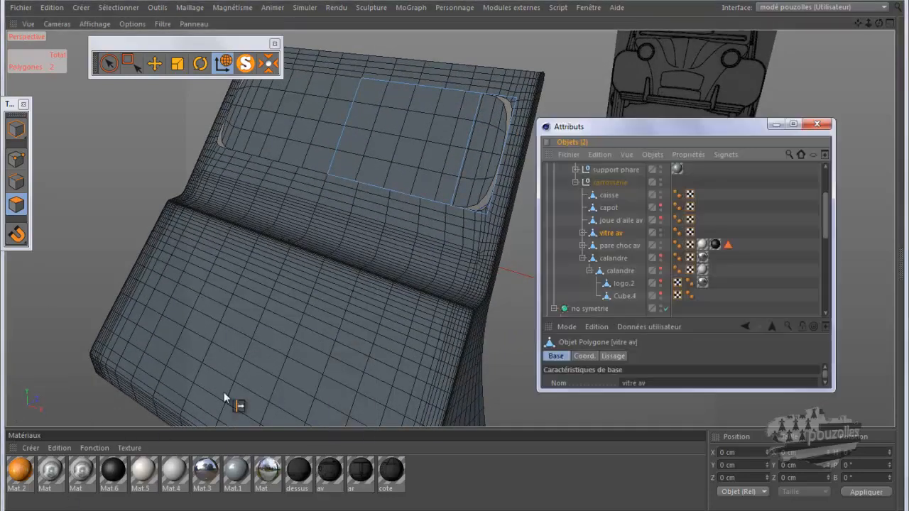
ctrl+click(611, 197)
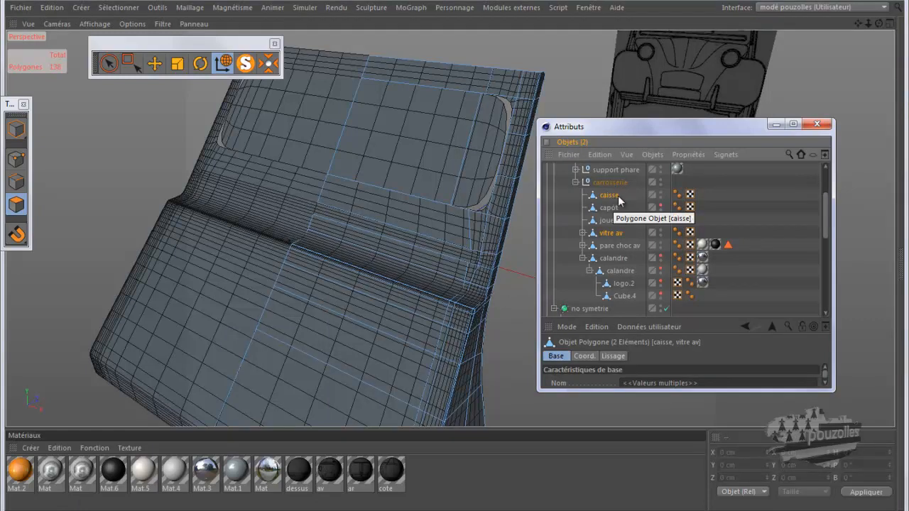
scroll(674, 183, up, 3)
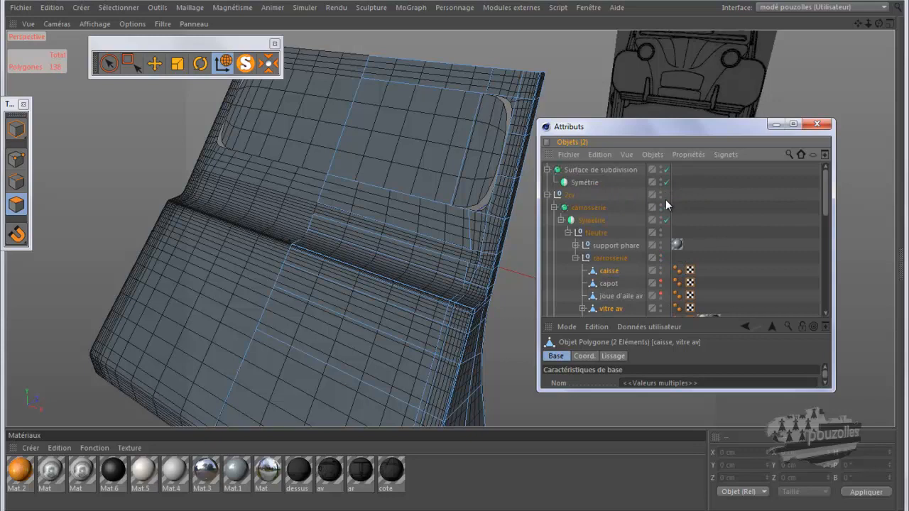
click(667, 208)
click(775, 124)
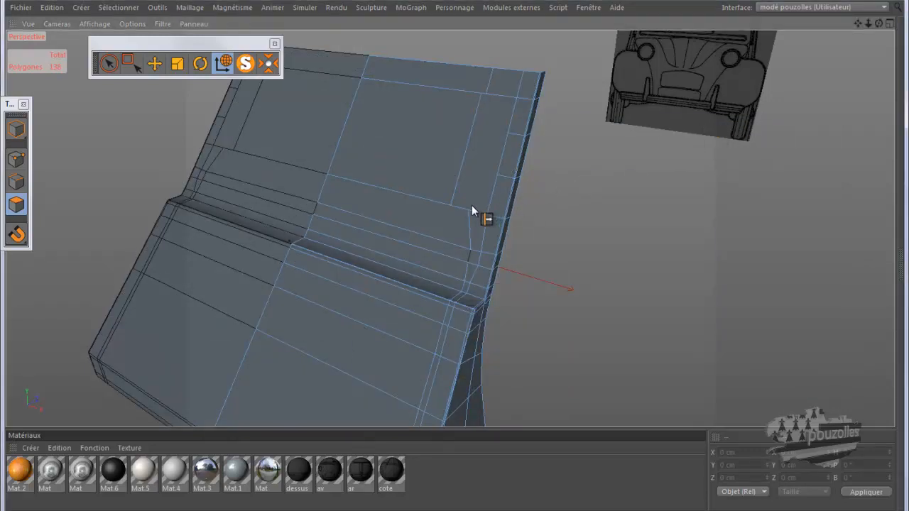
- In the front view, slide vitre av's inner vertical edge outward with Glissement to line up with the caisse edge above the windscreen
key(k)
middle_click(500, 147)
middle_click(561, 325)
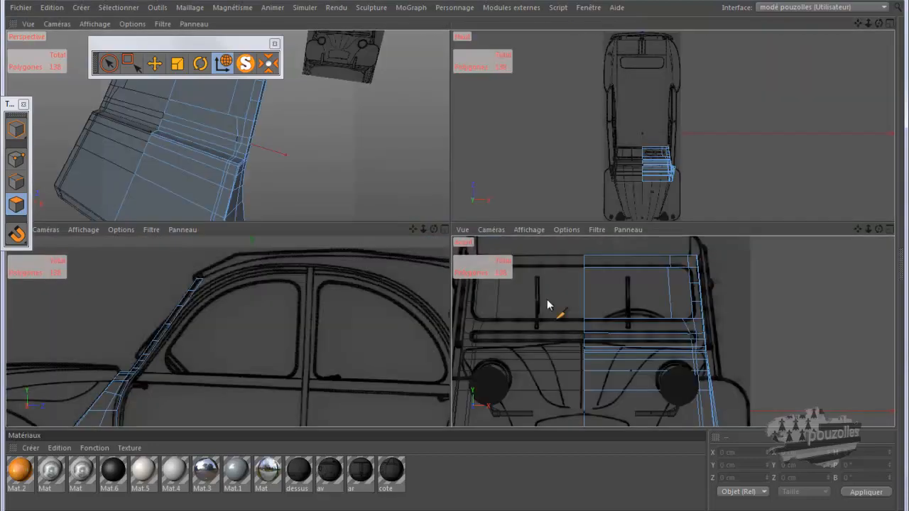
scroll(488, 139, up, 5)
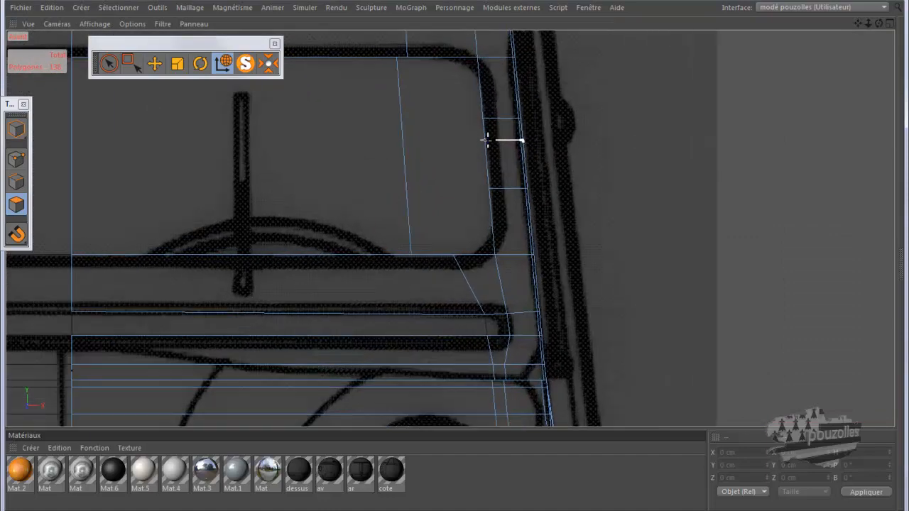
scroll(490, 139, down, 2)
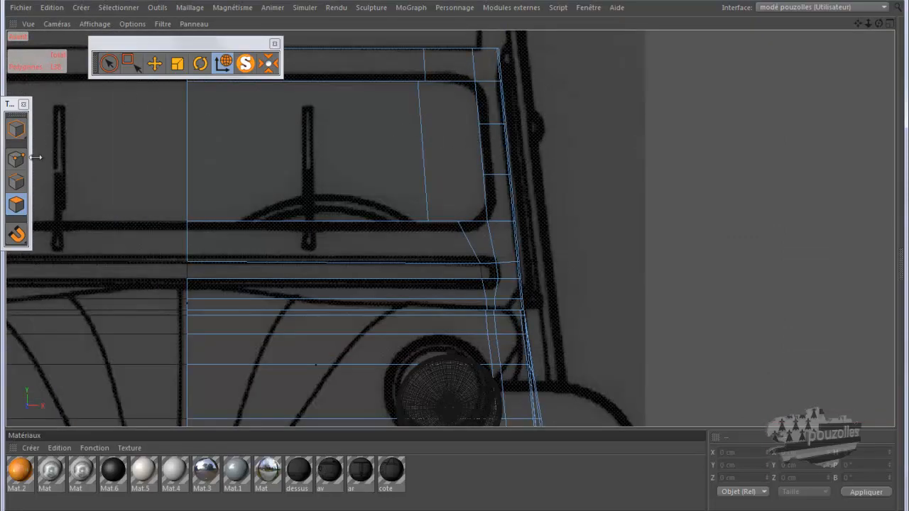
click(16, 181)
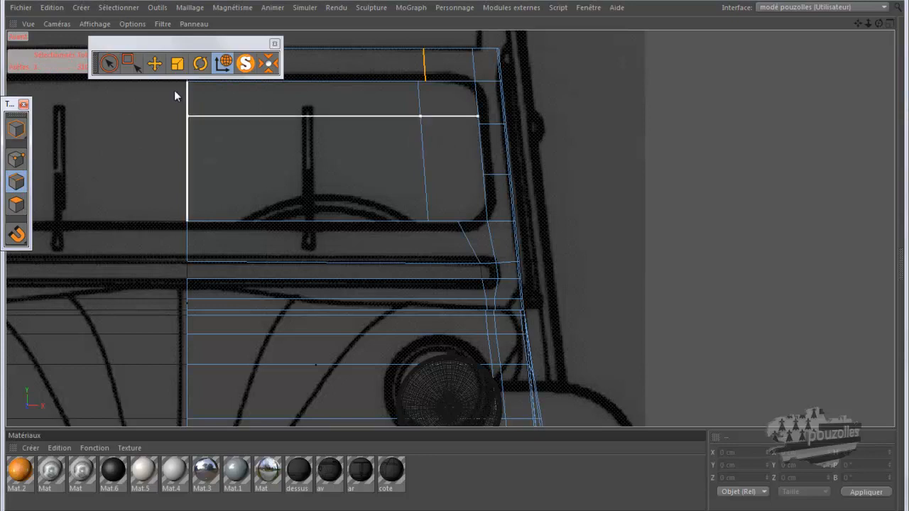
click(154, 64)
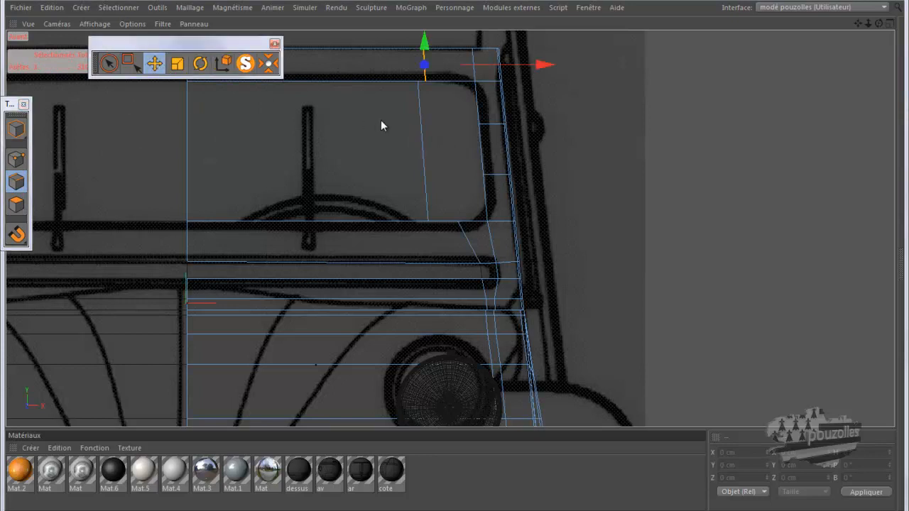
click(421, 138)
right_click(335, 142)
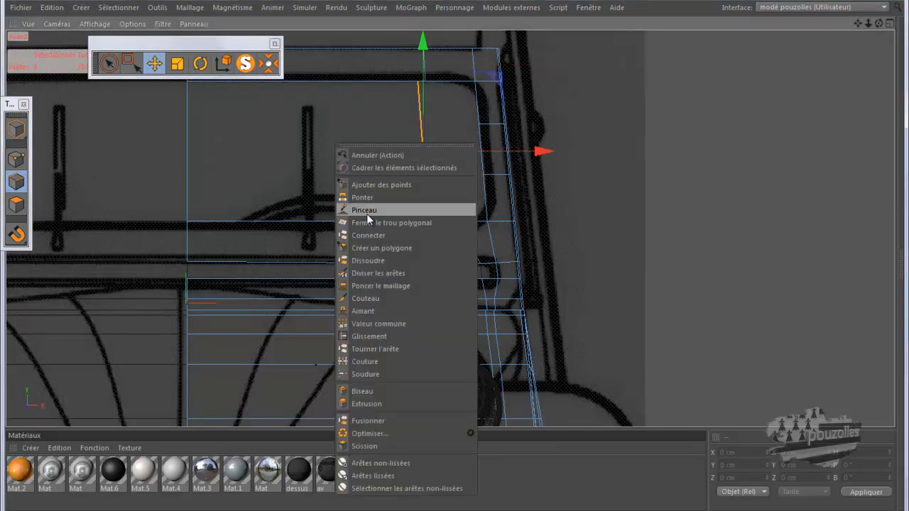
click(372, 337)
drag(425, 133, 430, 135)
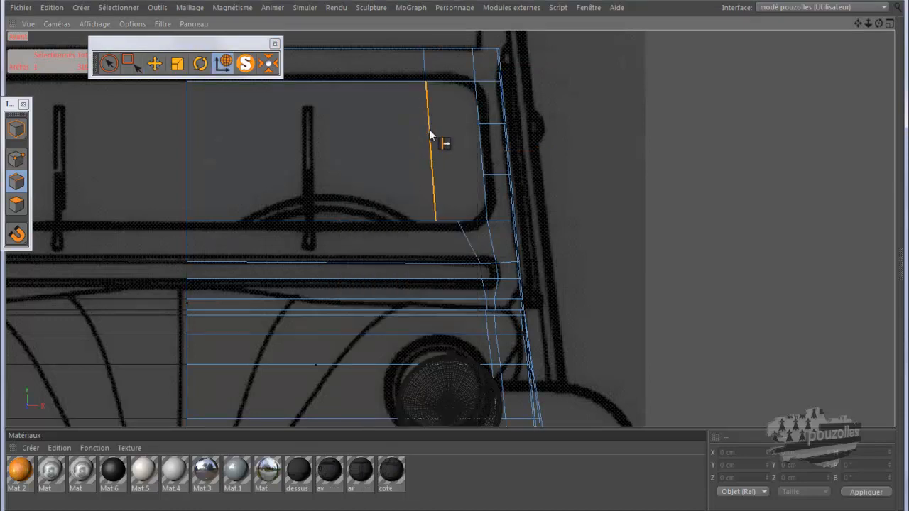
drag(430, 135, 430, 135)
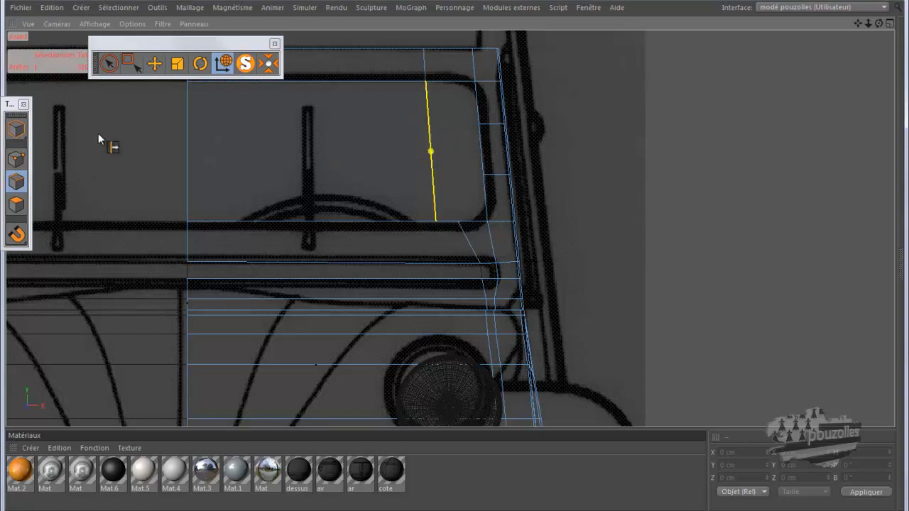
- Select only vitre av in point mode and slide the lower point of its inner vertical edge outward to the matching caisse point
click(155, 65)
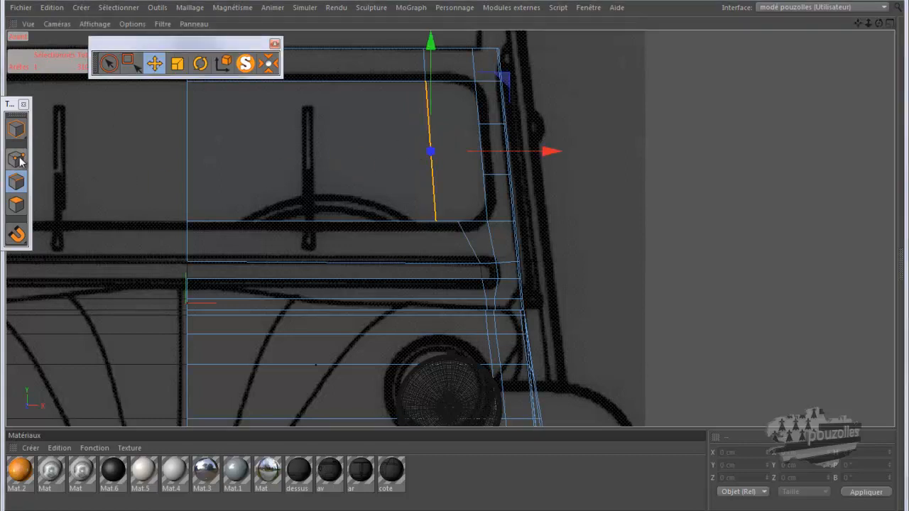
click(17, 160)
right_click(233, 133)
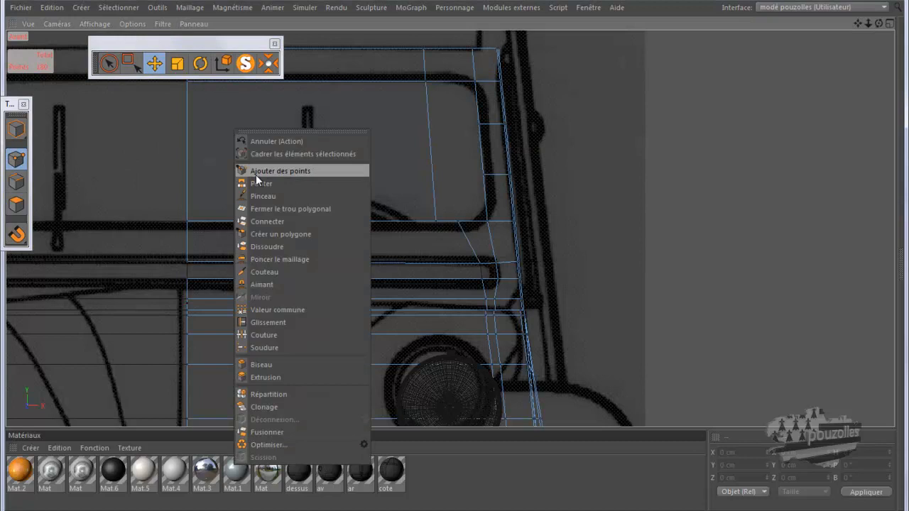
click(265, 320)
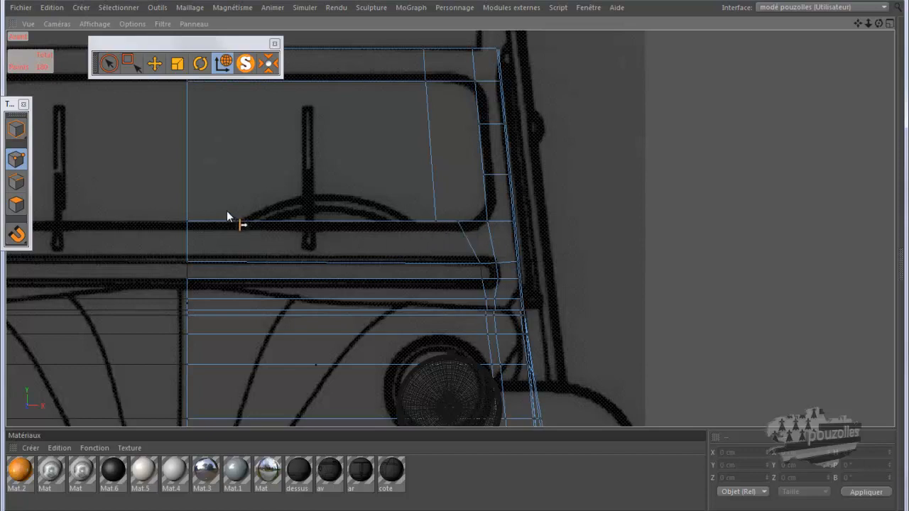
key(shift+F5)
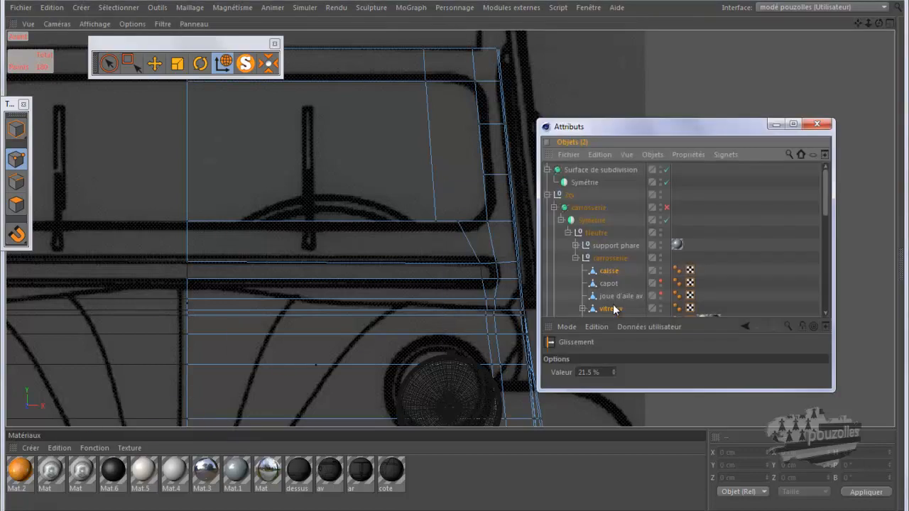
click(611, 271)
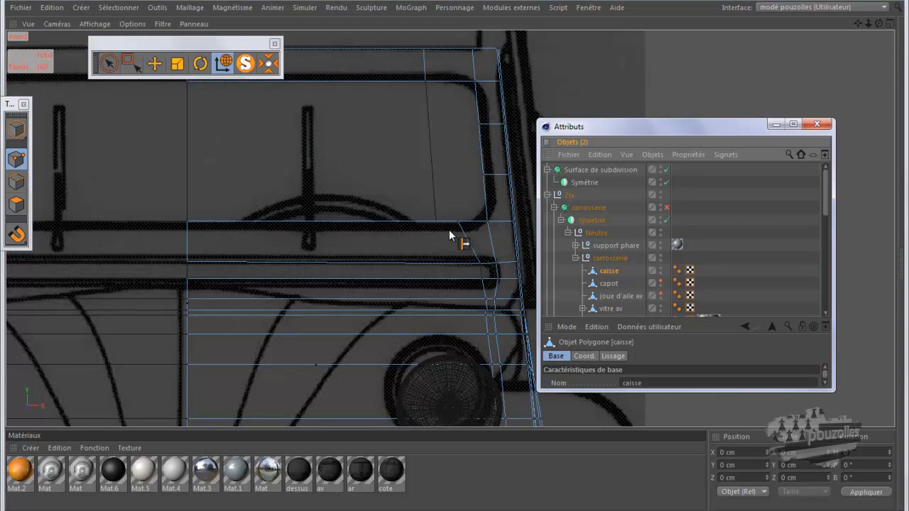
click(610, 308)
click(435, 221)
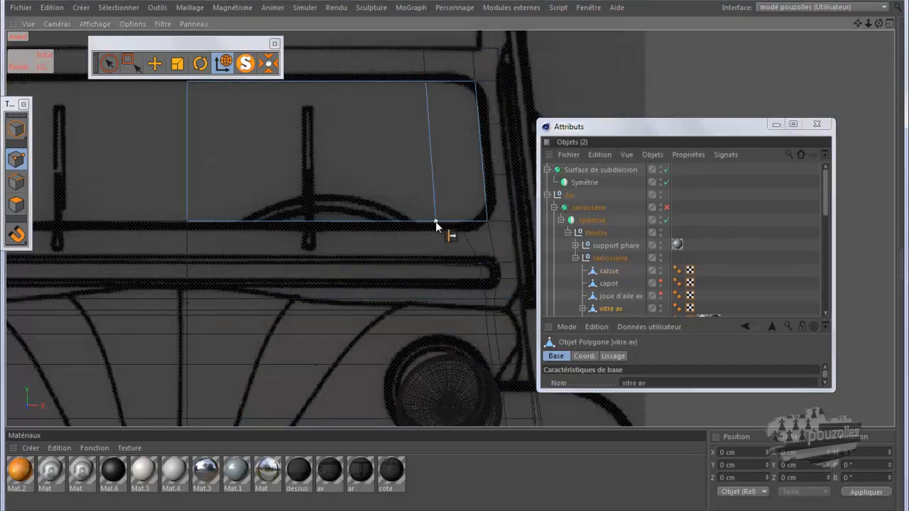
click(455, 222)
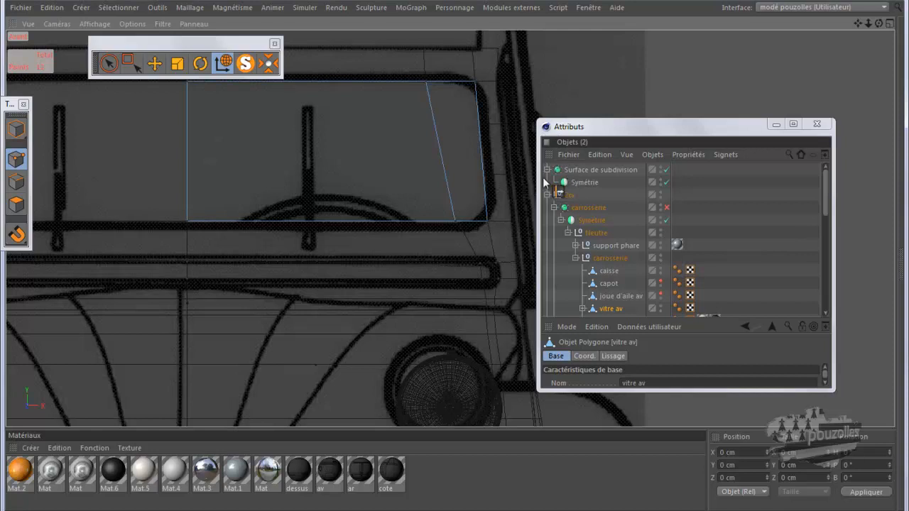
- Cut two horizontal loops across vitre av with the Couteau in Boucle mode, at the heights of the caisse's side edges
key(k)
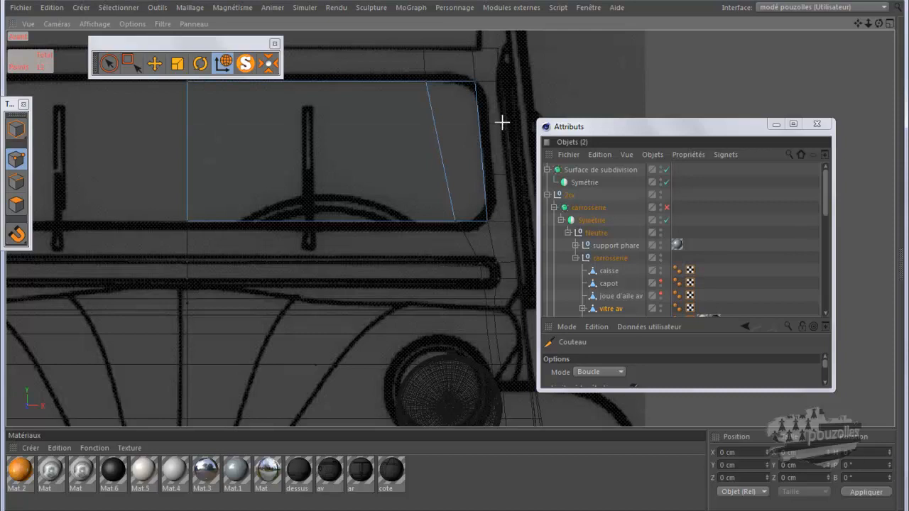
click(480, 124)
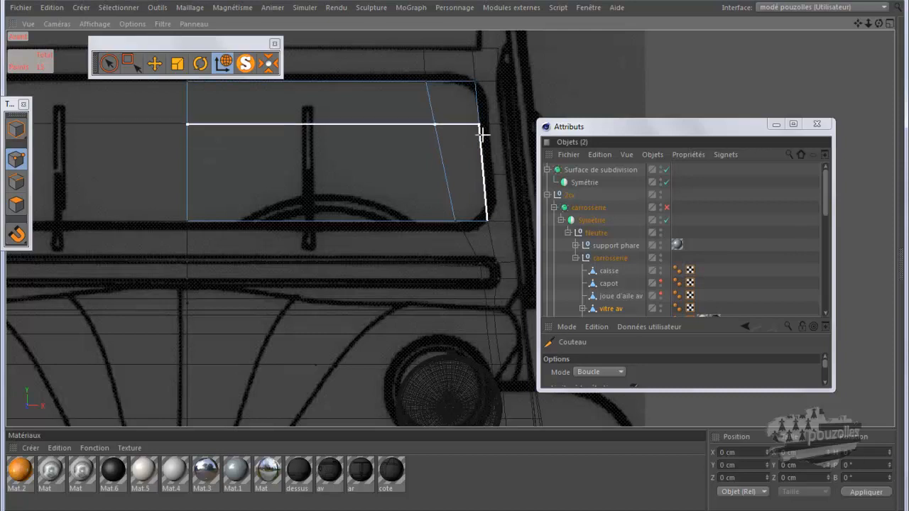
click(482, 174)
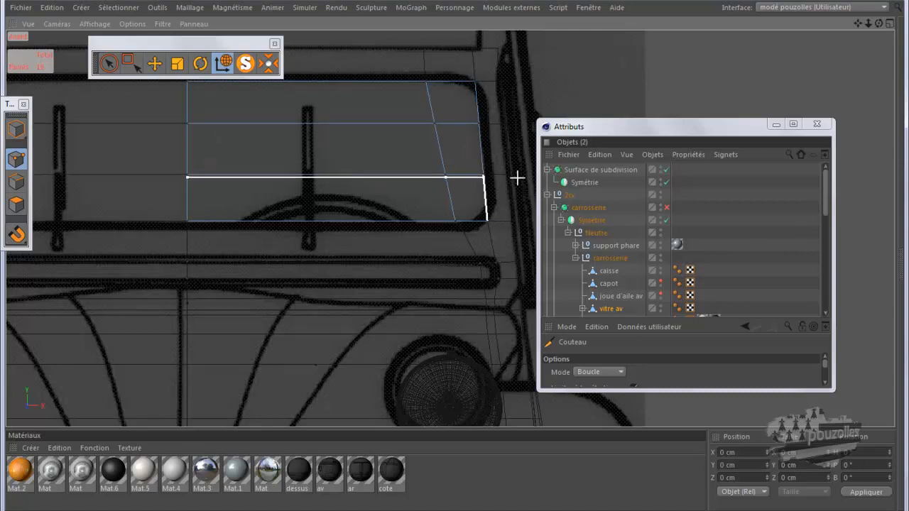
click(154, 64)
- Check the smoothed vitre av against the blueprint by briefly enabling the carrosserie subdivision, and return to the unsmoothed perspective view
click(668, 208)
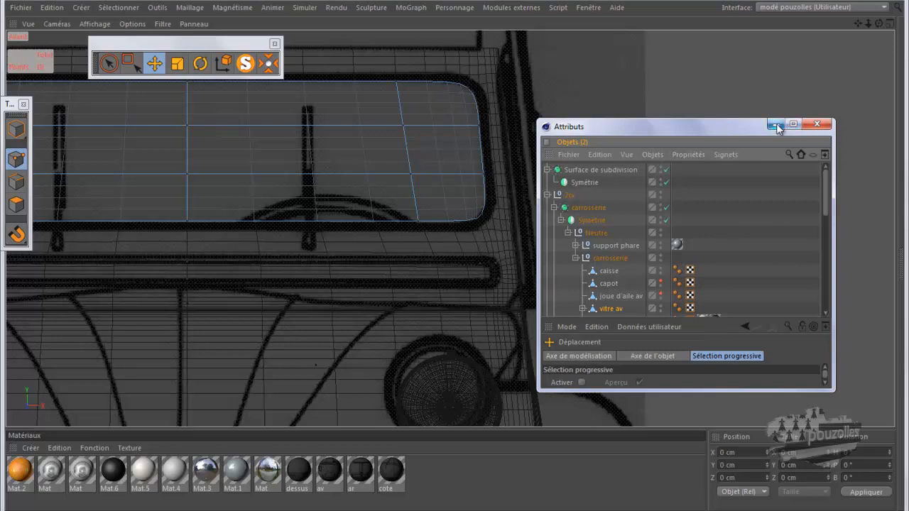
click(666, 206)
middle_click(353, 174)
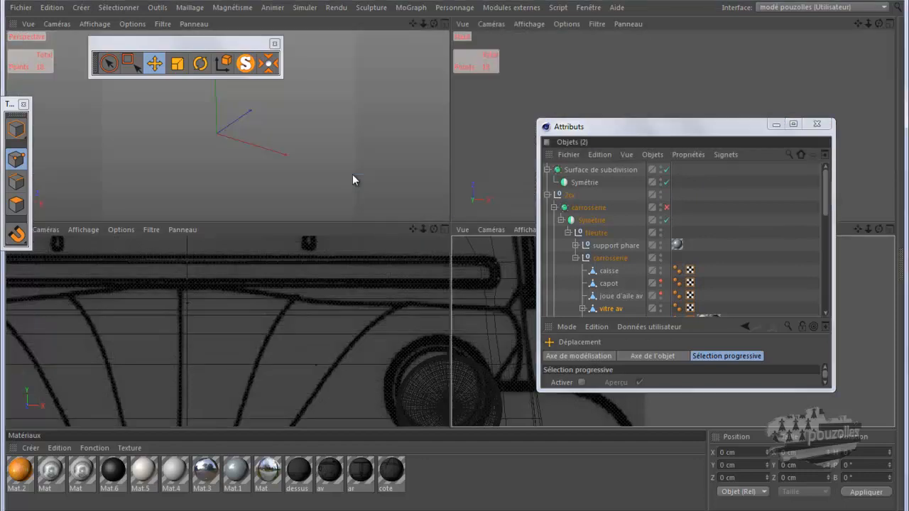
middle_click(328, 167)
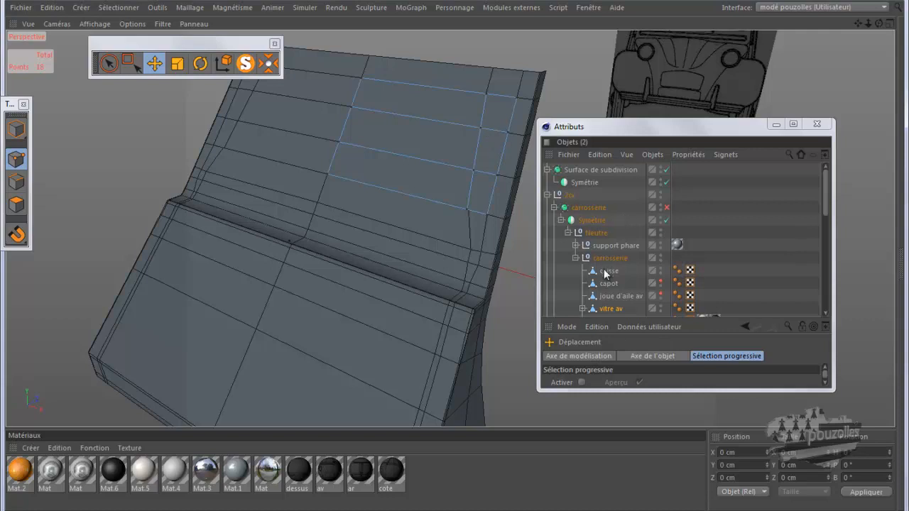
- Move trap out of vitre av to the same level in the carrosserie group, and duplicate both vitre av and trap
click(616, 318)
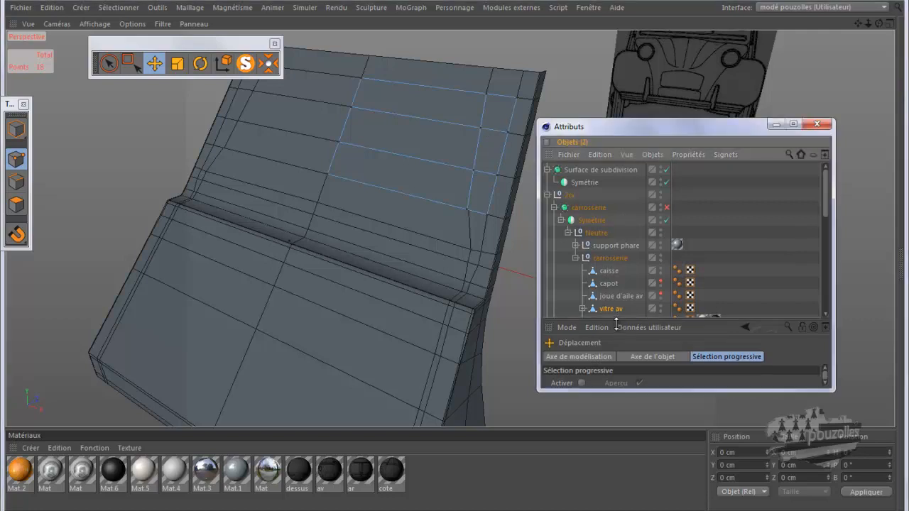
drag(616, 319, 615, 369)
drag(680, 119, 677, 58)
click(582, 247)
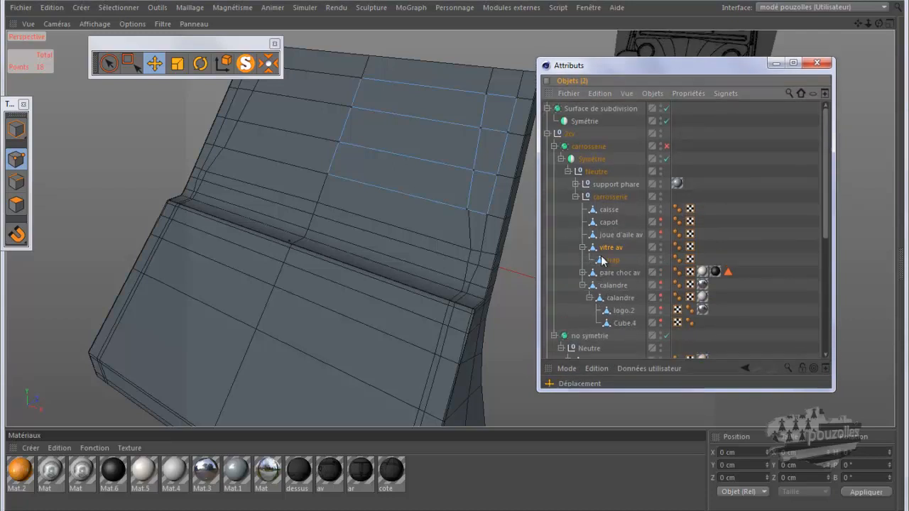
click(606, 262)
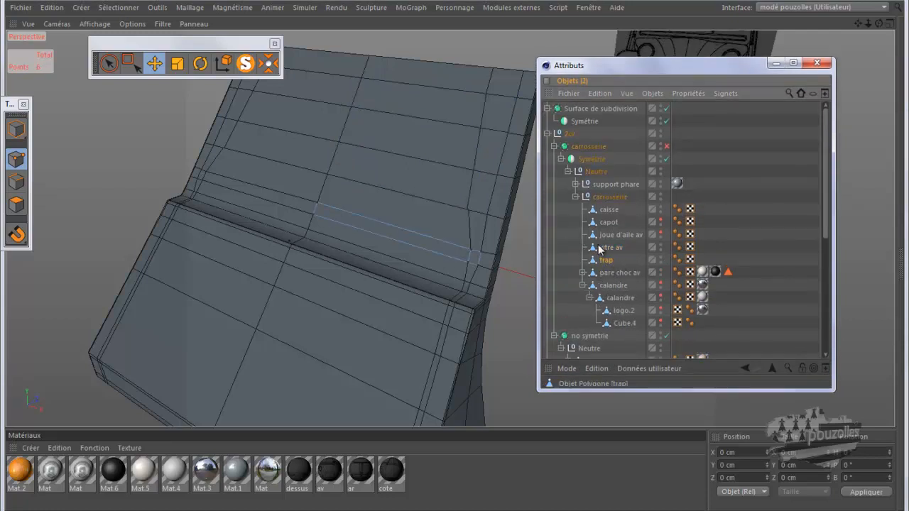
ctrl+drag(598, 249, 598, 253)
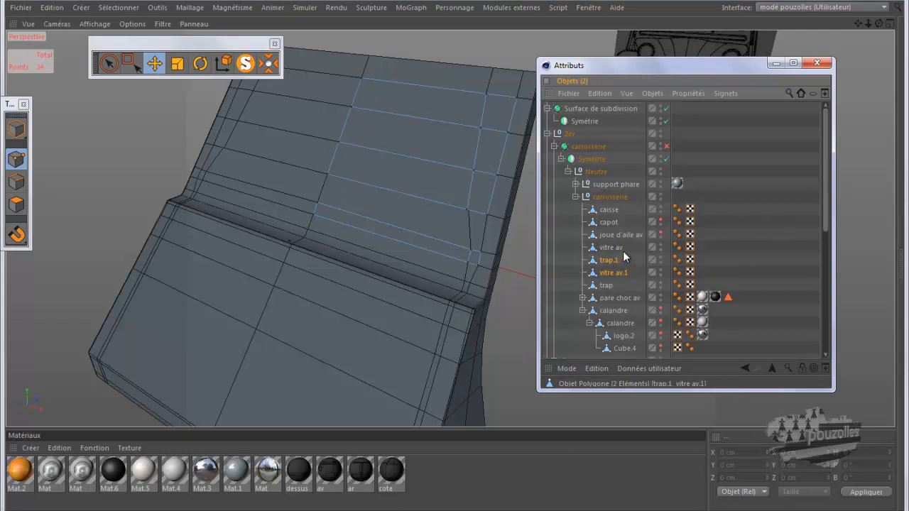
- Delete the duplicate trap.1 from the carrosserie group and rename the duplicate vitre av.1 as joint
click(607, 261)
key(Delete)
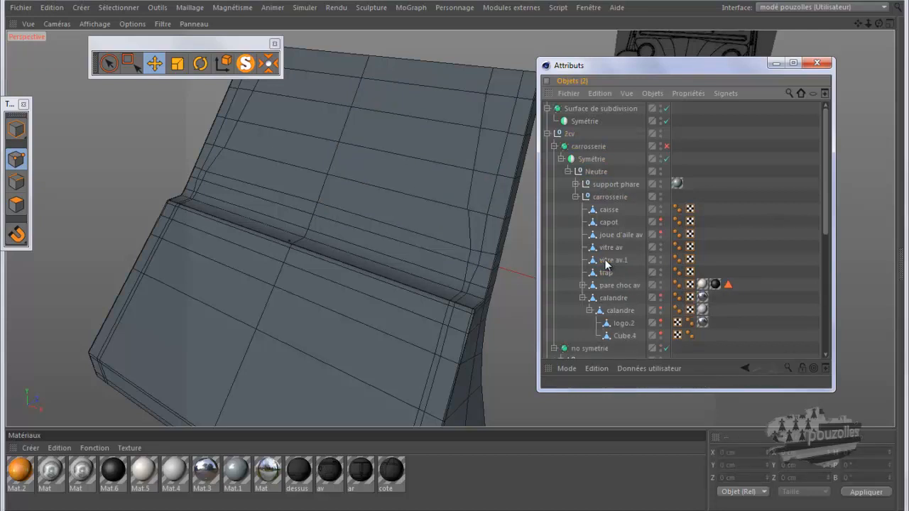
click(606, 261)
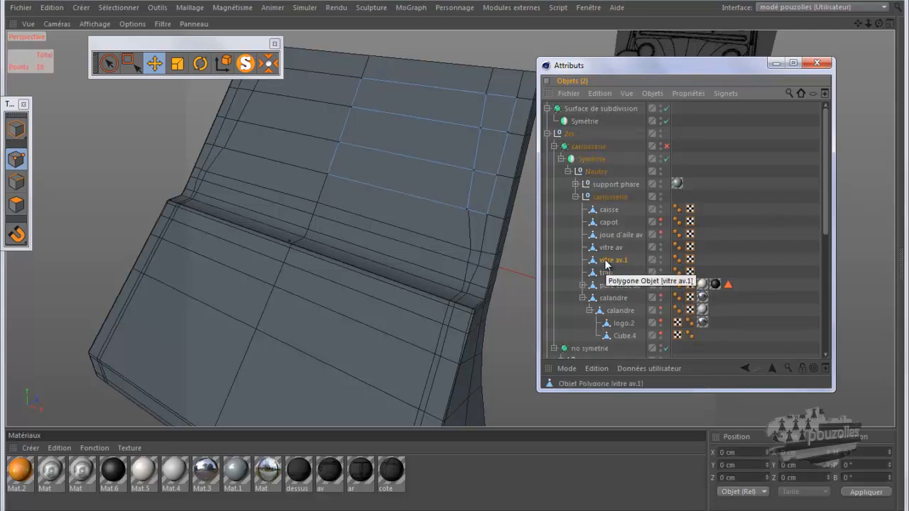
double_click(606, 261)
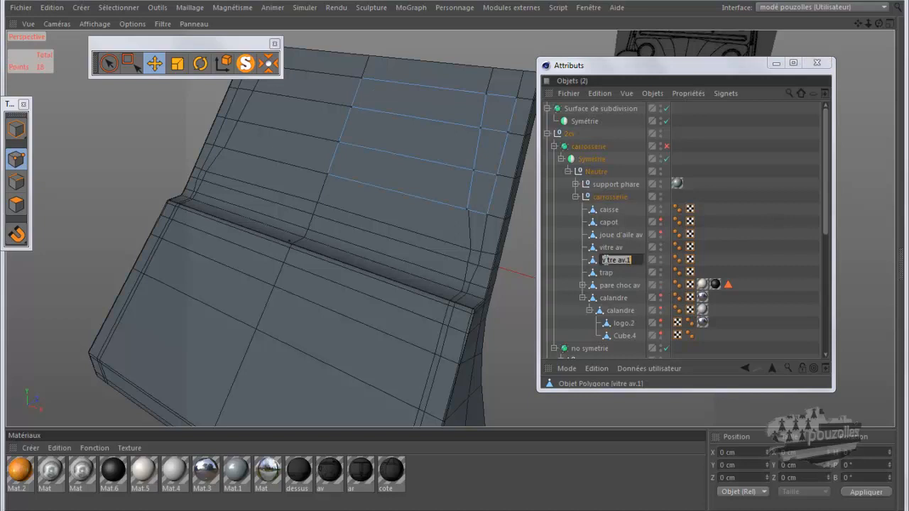
key(BackSpace)
text(joint)
key(Return)
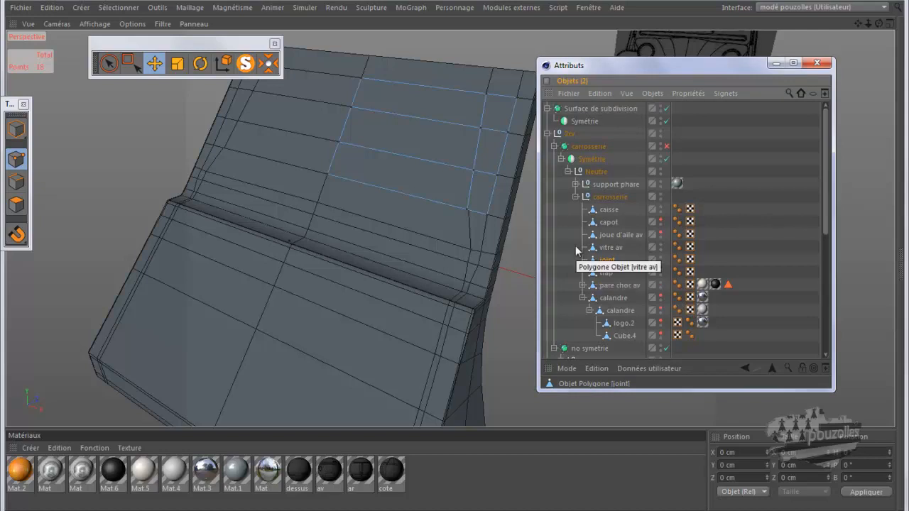
- Select all polygons of joint in polygon mode
click(16, 204)
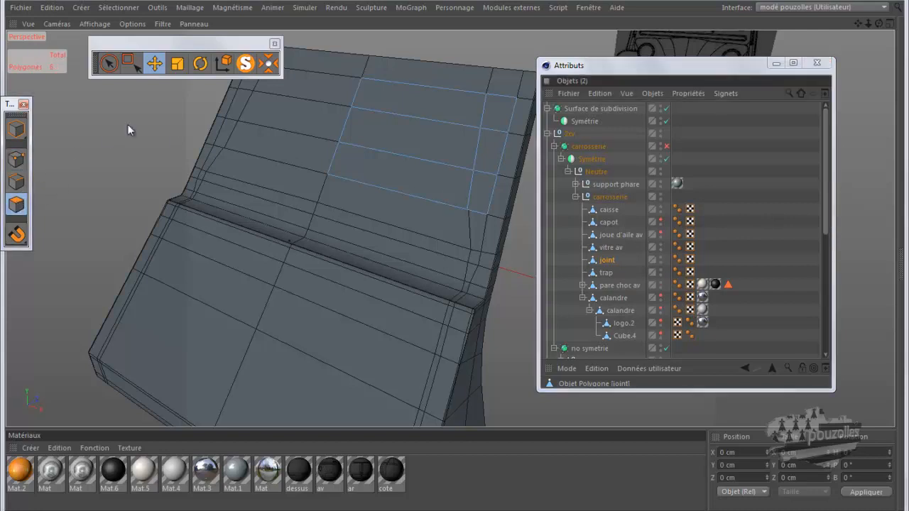
click(109, 64)
mouse_move(386, 106)
mouse_down()
mouse_move(432, 172)
mouse_move(483, 162)
mouse_move(481, 118)
mouse_up()
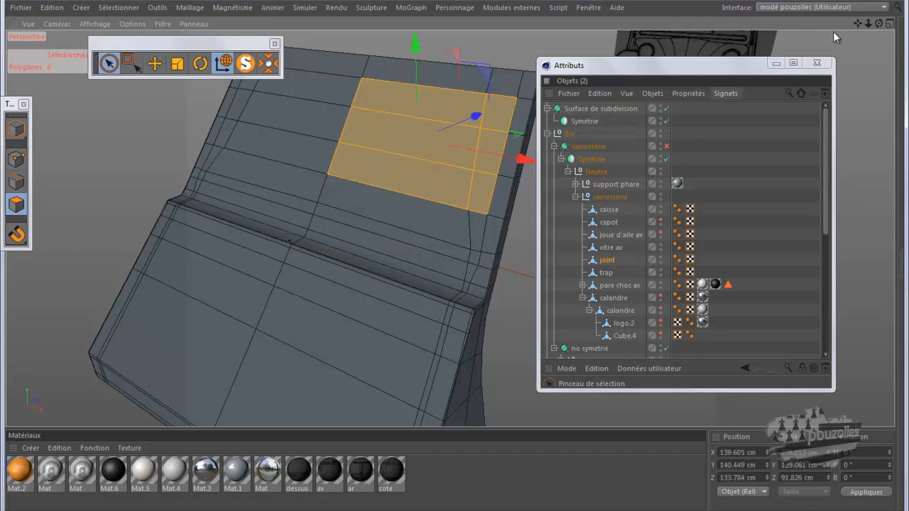
- Close the object window, restore the full layout with its standard toolbar, and isolate joint in the maximized Droite view
click(816, 63)
alt+drag(433, 270, 456, 260)
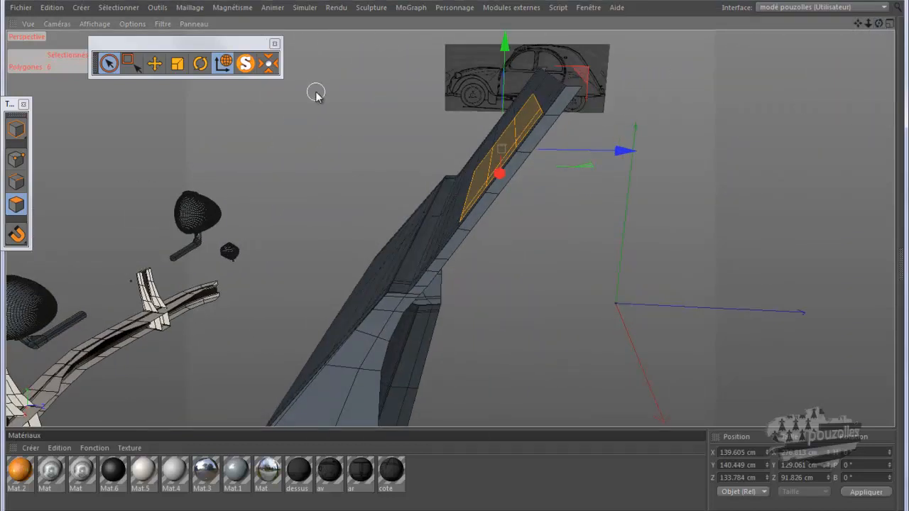
key(ctrl+Tab)
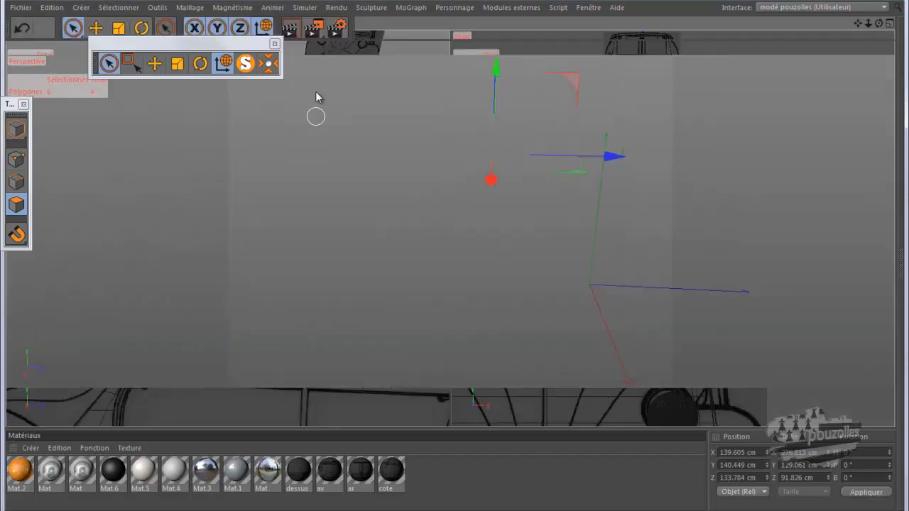
click(265, 27)
click(265, 27)
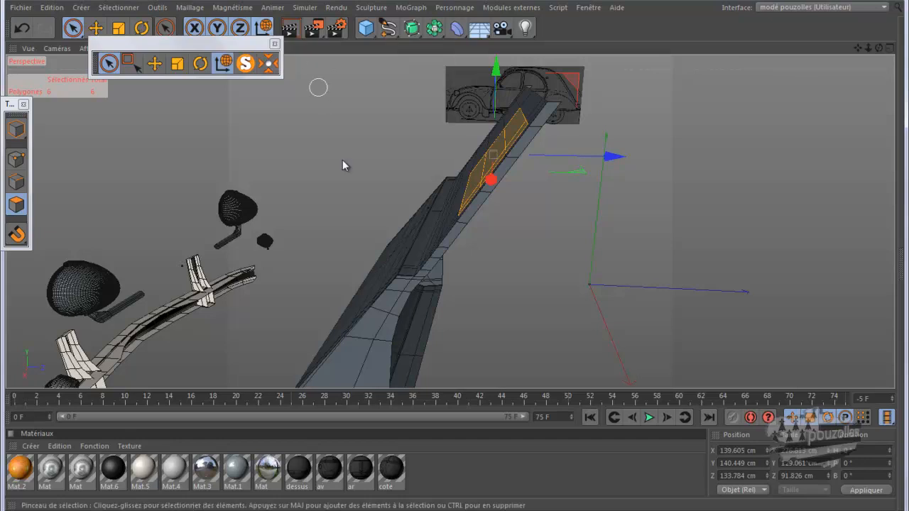
middle_click(338, 206)
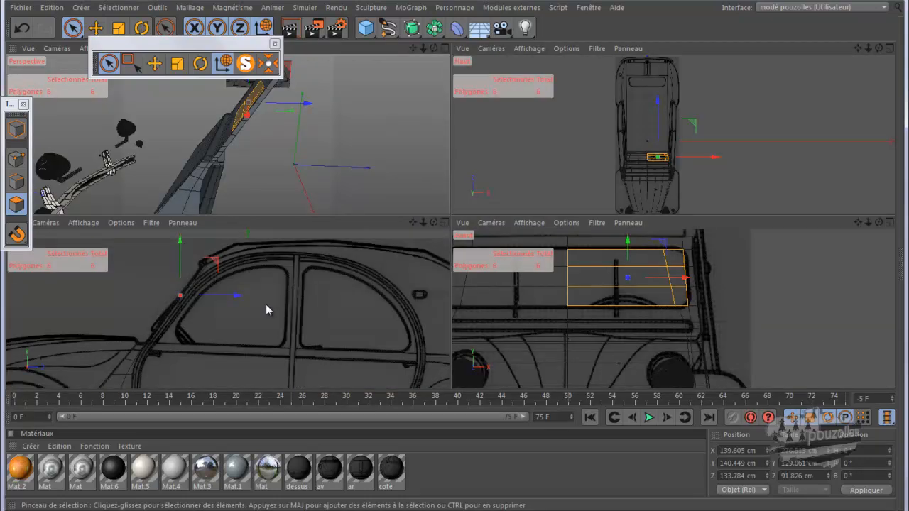
middle_click(195, 316)
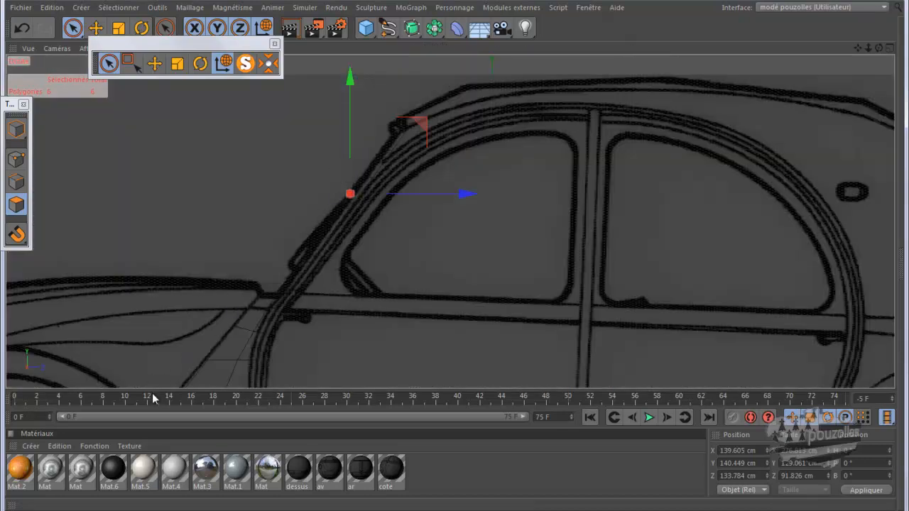
click(246, 64)
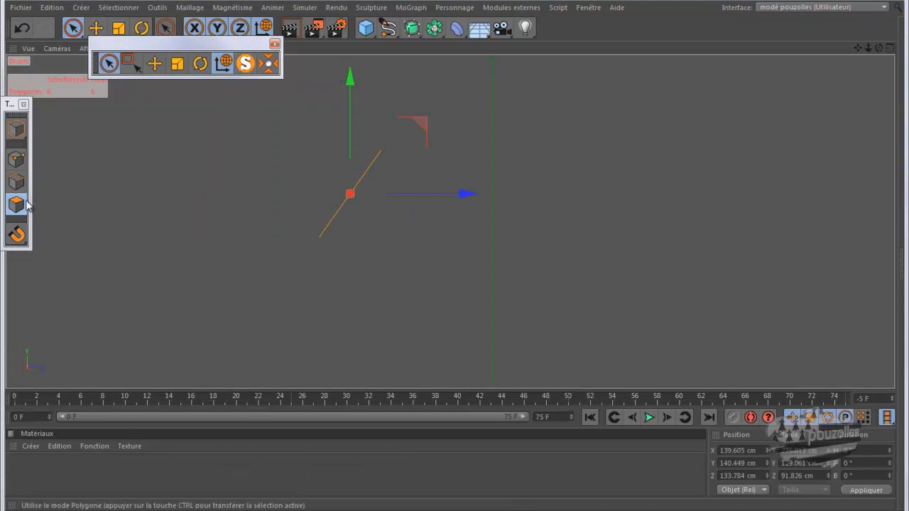
- Rotate the modelling axis of joint's selected polygons about -34.8° to line it up with the slope of the glass
click(201, 64)
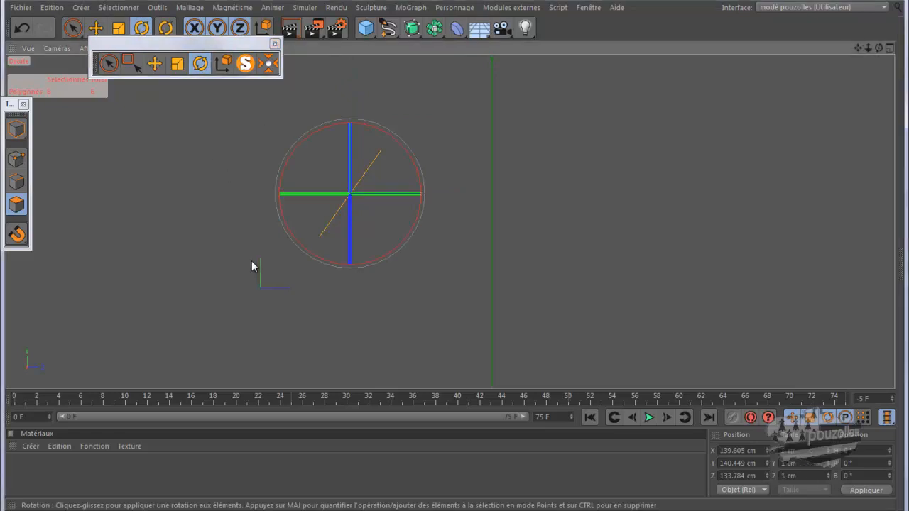
scroll(360, 138, up, 3)
scroll(342, 234, up, 3)
scroll(348, 208, up, 5)
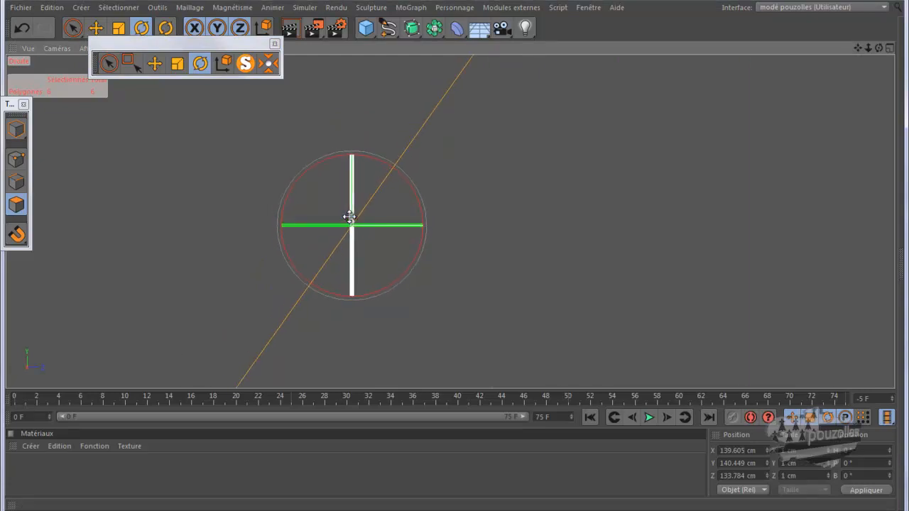
scroll(353, 225, up, 5)
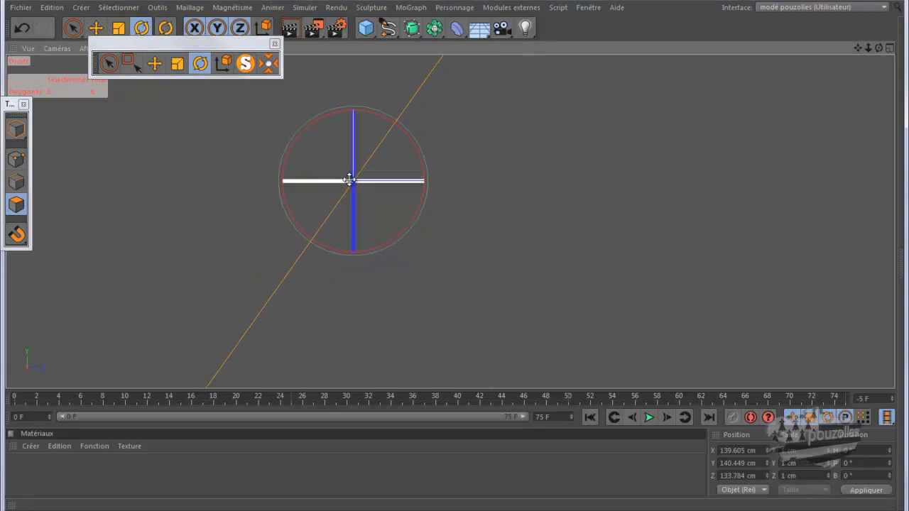
scroll(352, 178, up, 2)
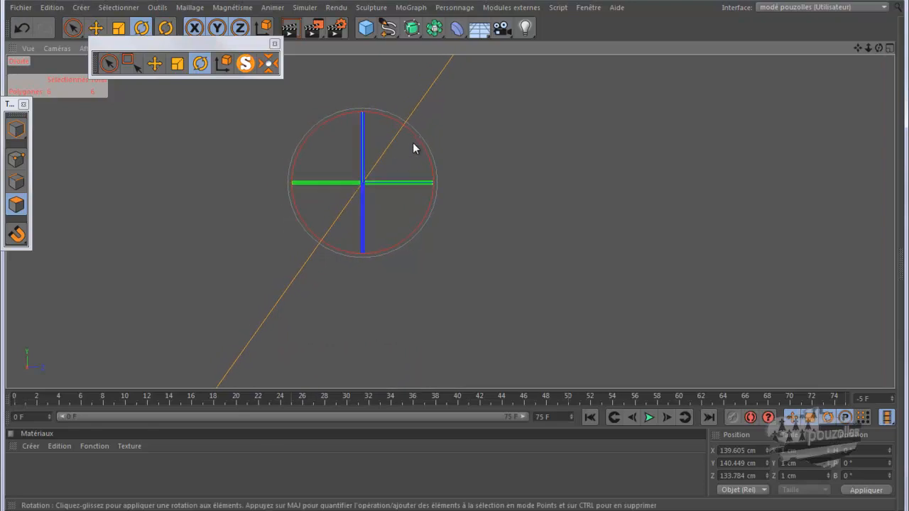
drag(415, 121, 425, 169)
drag(425, 178, 424, 180)
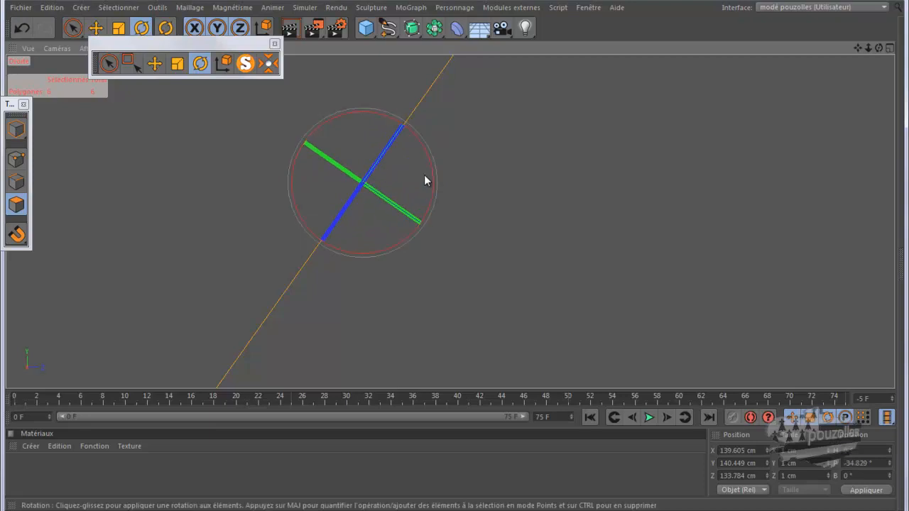
- Fine-tune the rotation of joint's modelling axis to about -35.4°, checking its alignment with the glass through the move axes
click(154, 64)
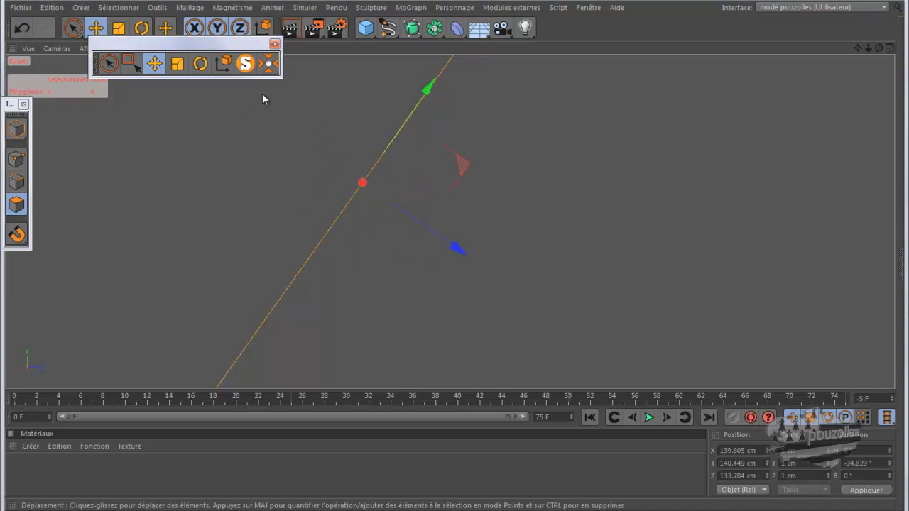
click(201, 65)
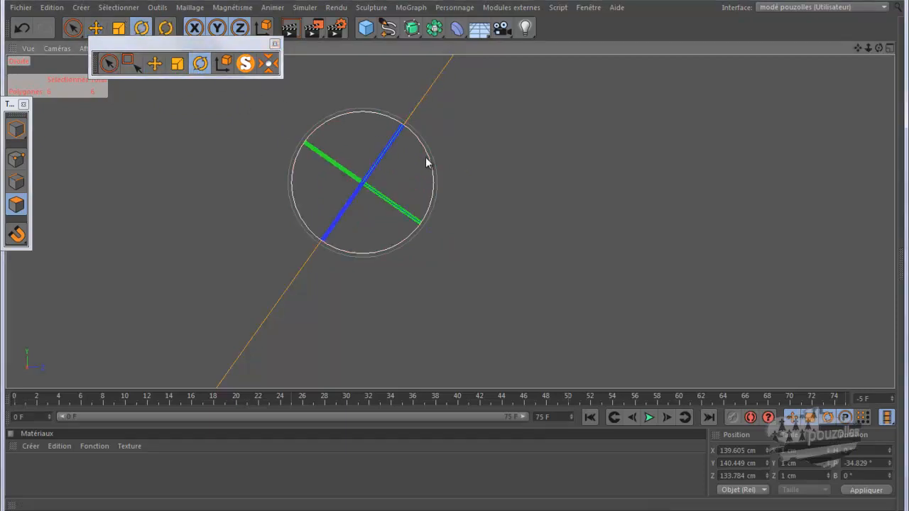
drag(426, 149, 423, 158)
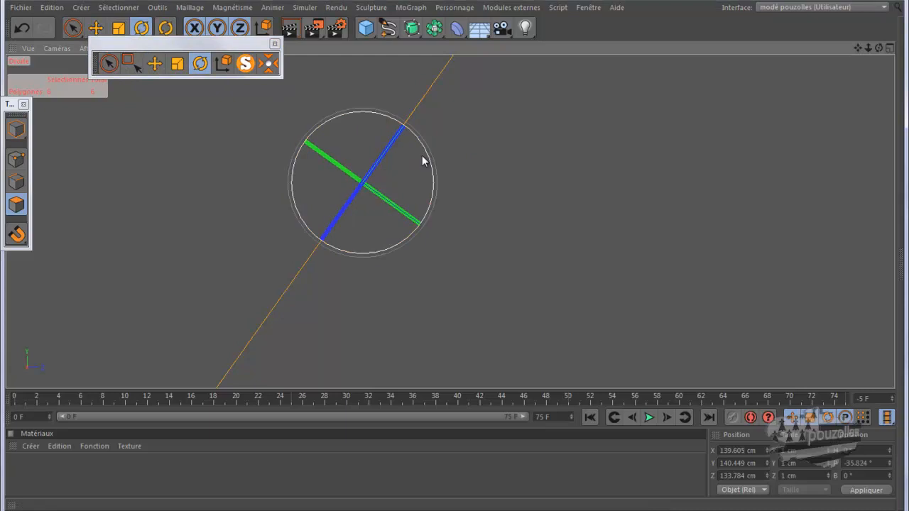
click(155, 65)
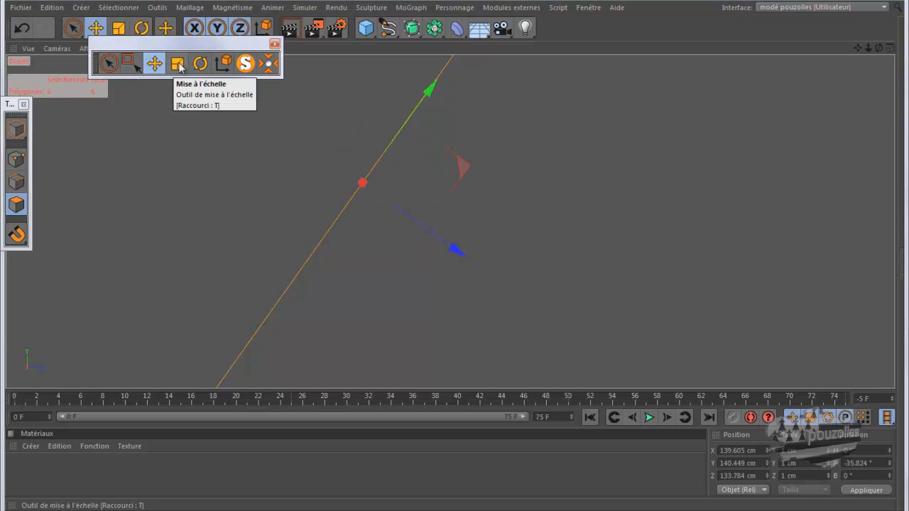
click(200, 63)
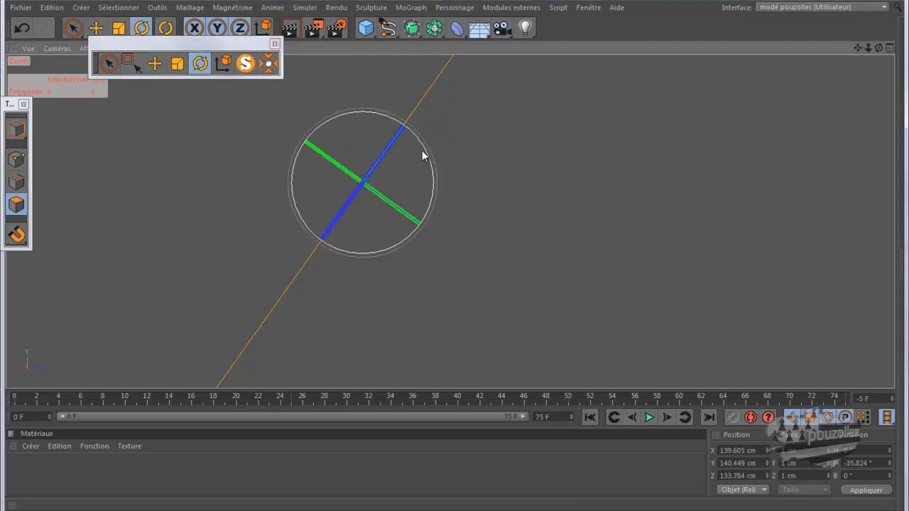
drag(423, 154, 423, 156)
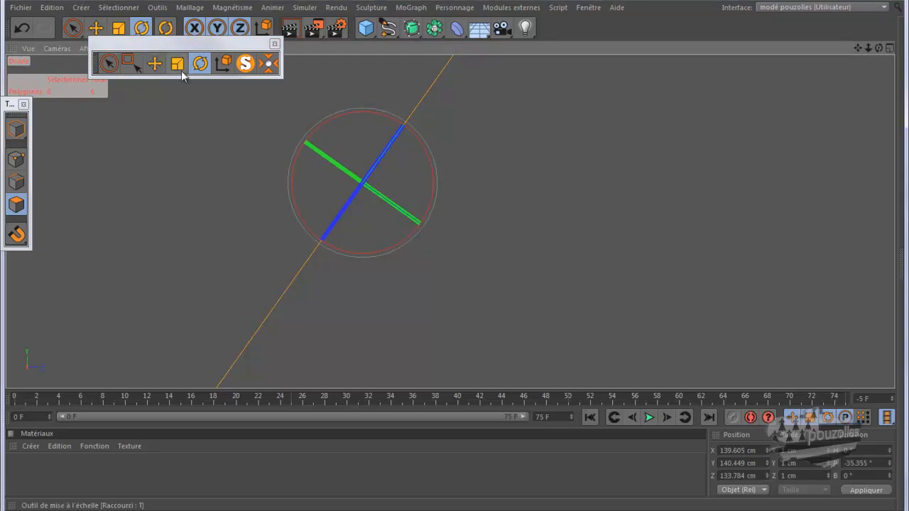
click(155, 64)
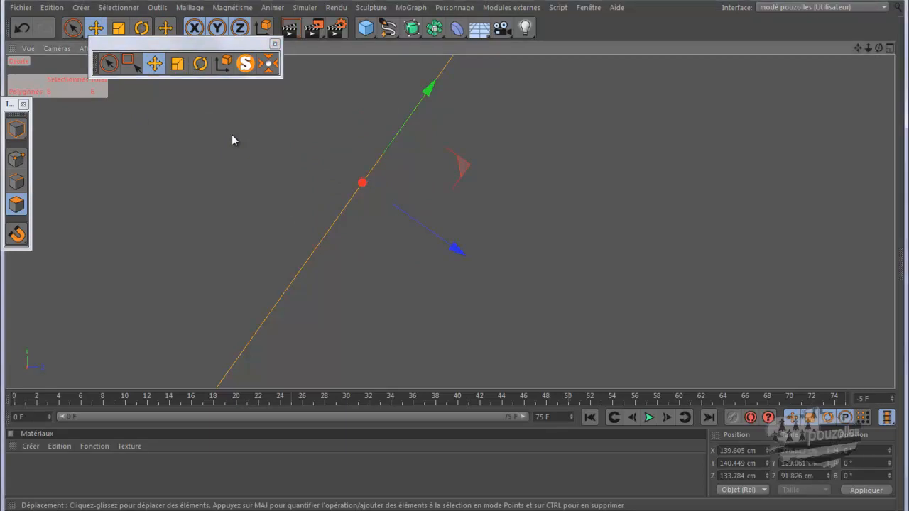
- Try rotating joint's selected polygons about the aligned axis, and undo the rotation
click(201, 63)
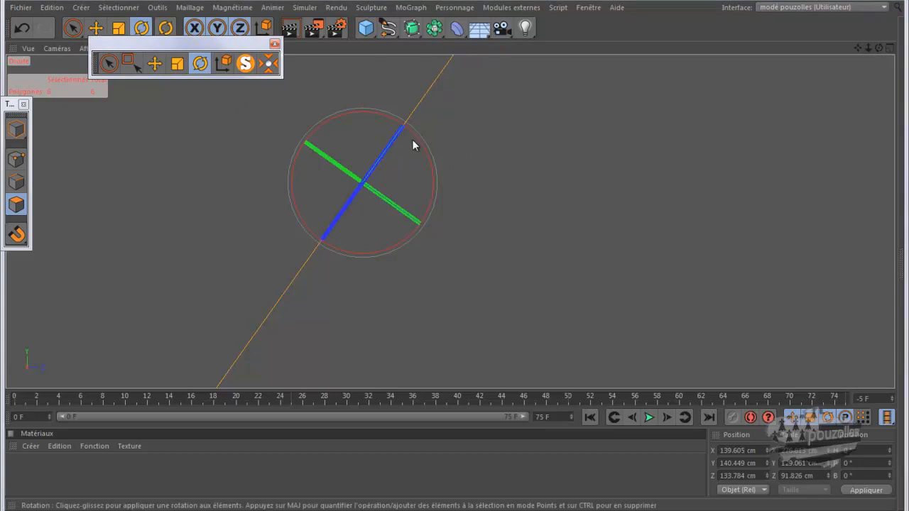
drag(419, 148, 429, 176)
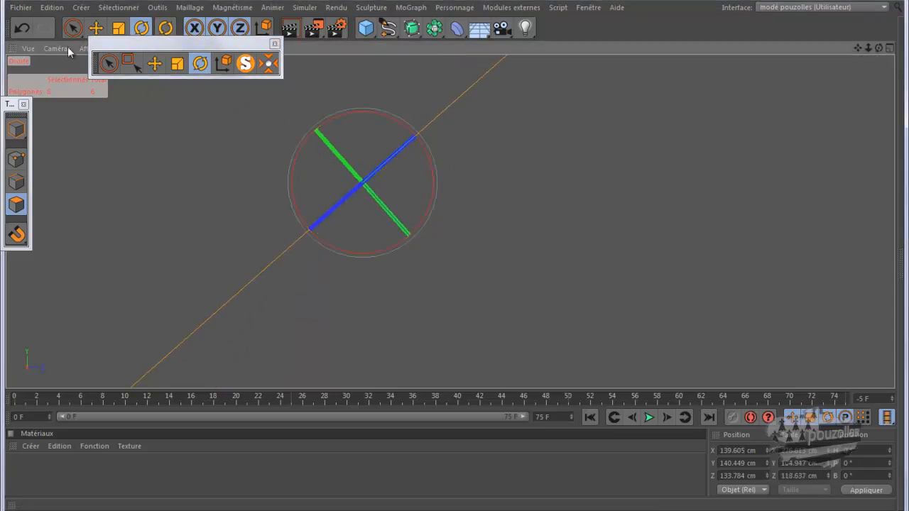
click(24, 27)
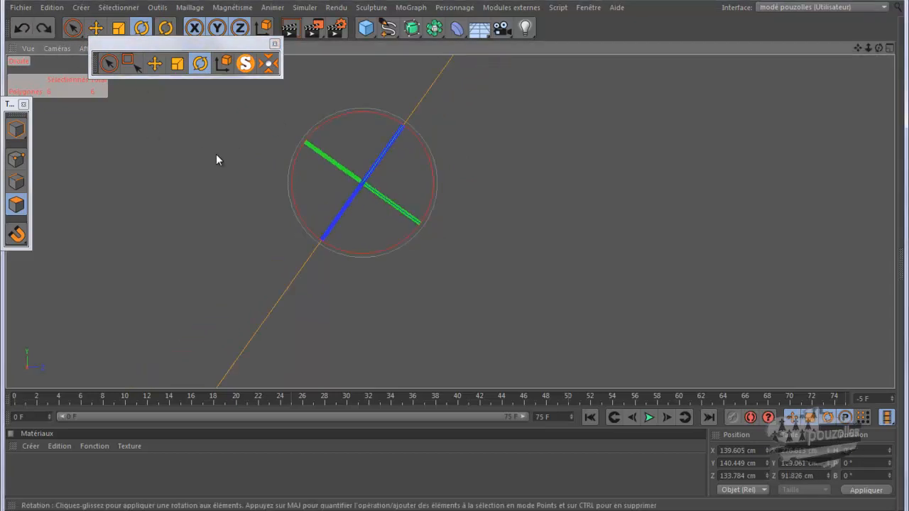
- Activate the Scale tool and frame joint against the blueprint in the maximized front view
click(177, 66)
middle_click(205, 211)
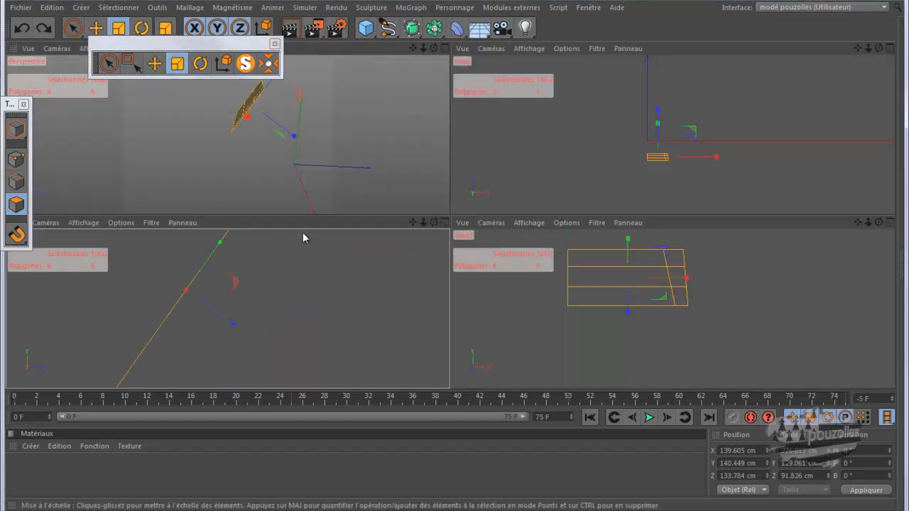
middle_click(591, 326)
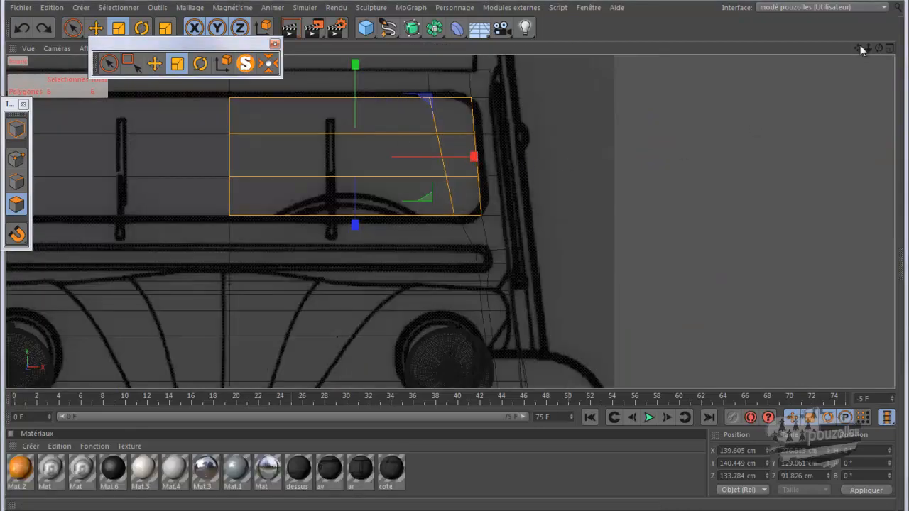
drag(859, 47, 457, 256)
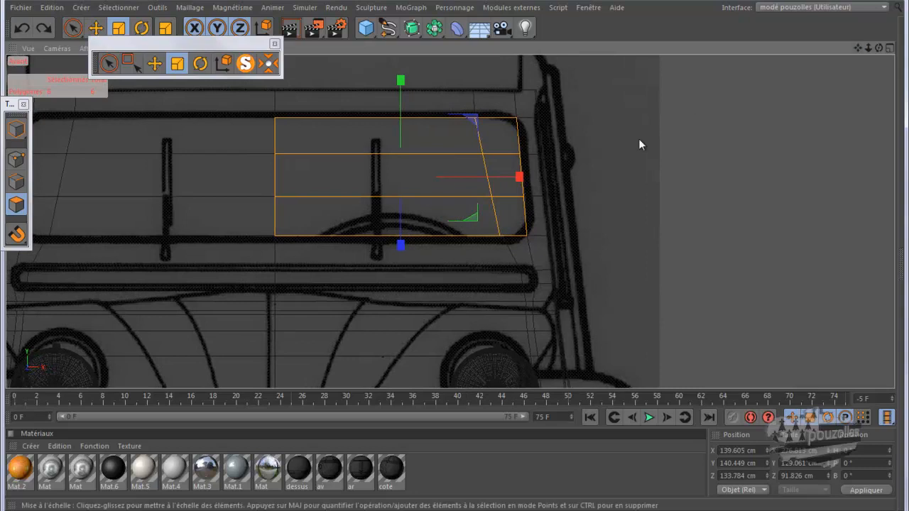
scroll(499, 186, up, 3)
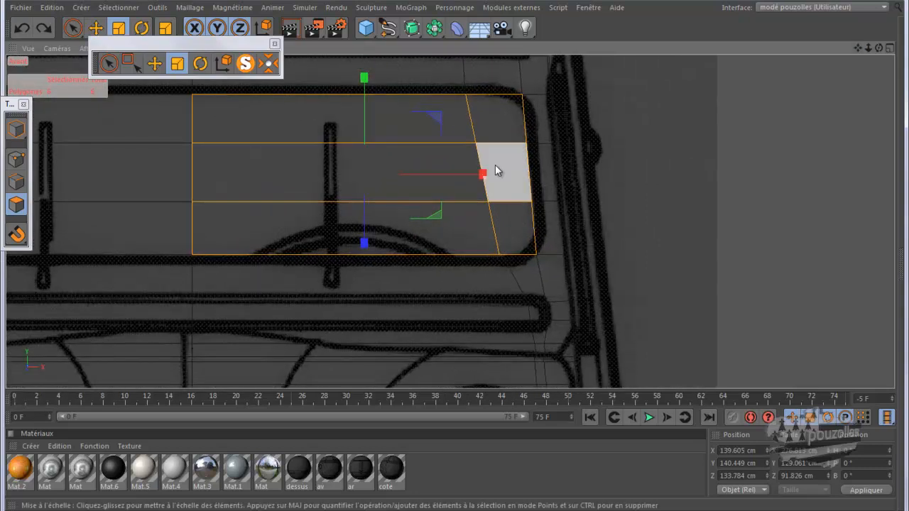
- Try scaling joint's selected polygons along the X axis, and undo the change
drag(482, 177, 486, 179)
click(20, 29)
click(21, 29)
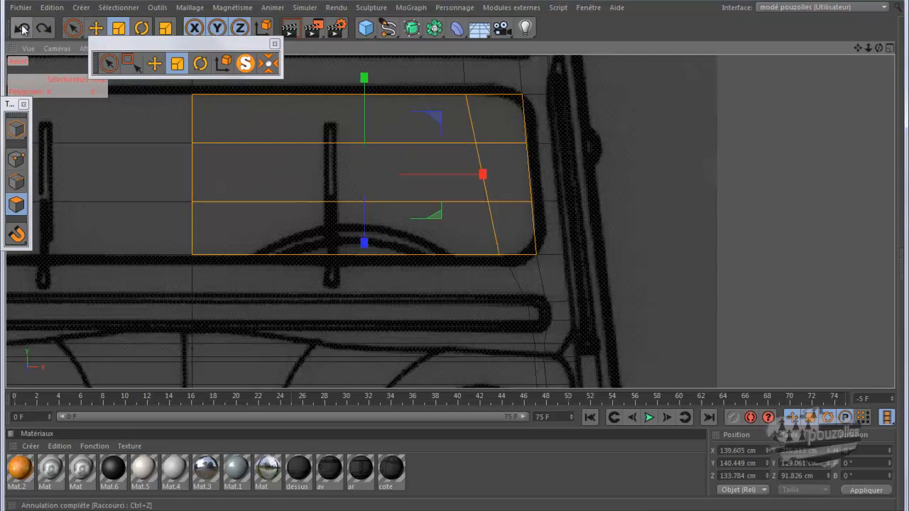
click(15, 181)
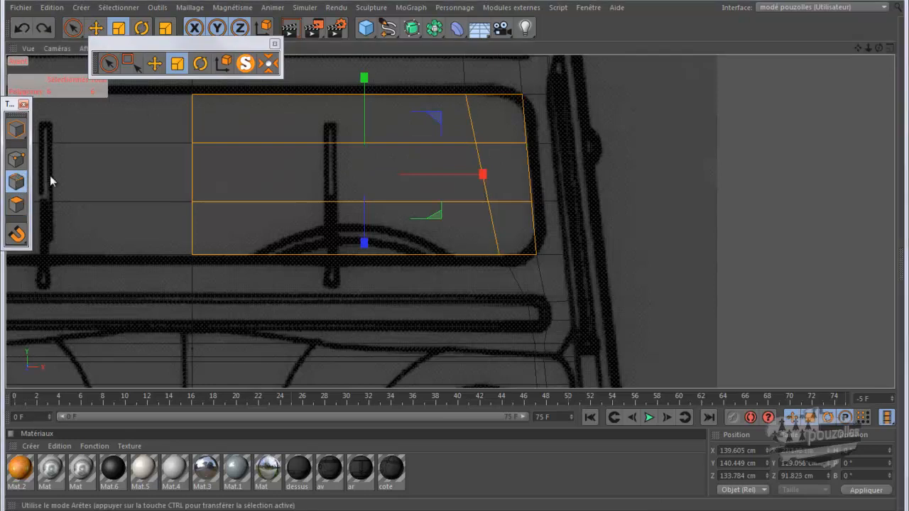
click(523, 115)
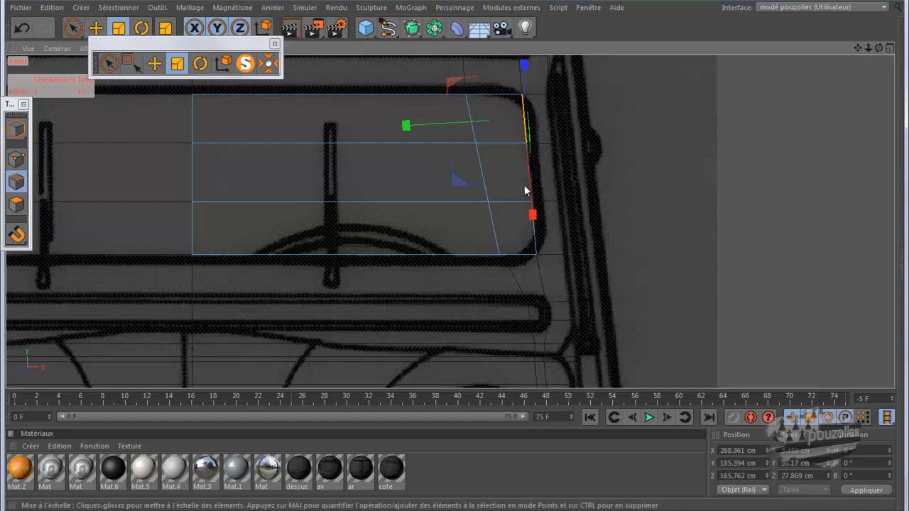
click(528, 196)
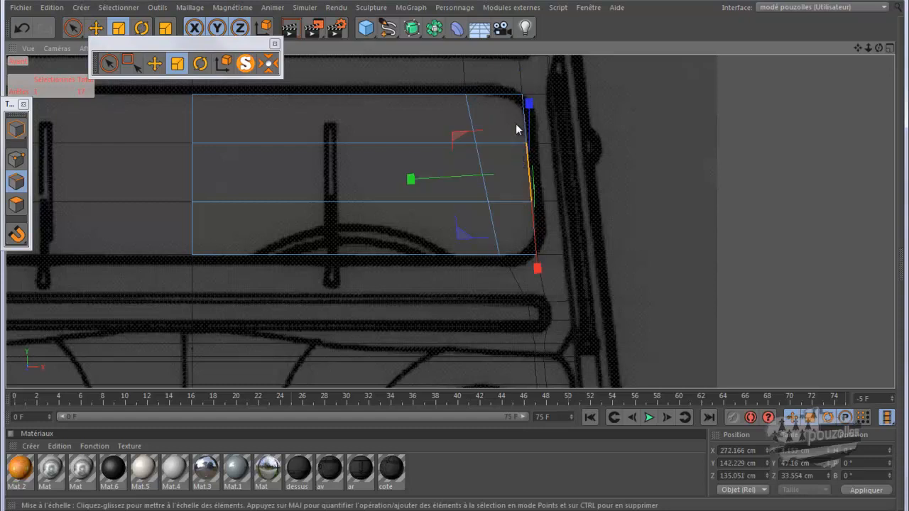
shift+click(516, 123)
shift+click(528, 233)
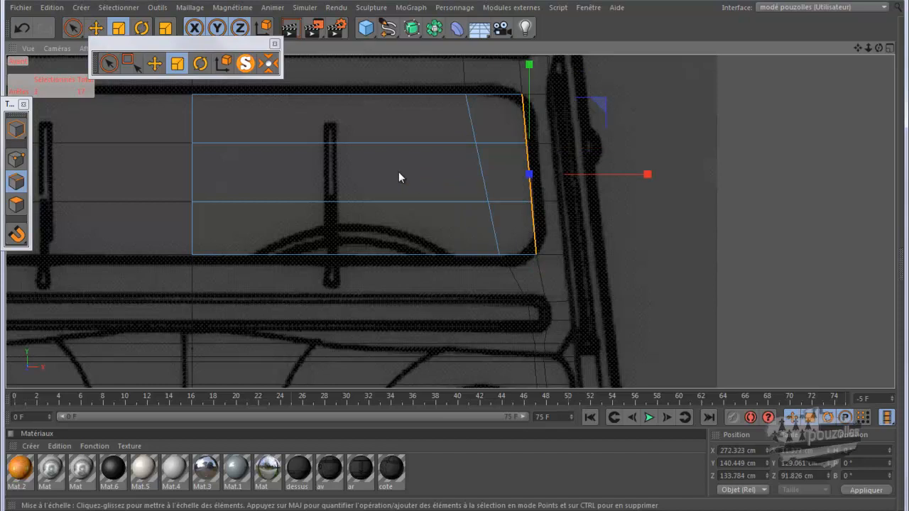
- Scale joint's selected polygons along X and Y to the blueprint's outer windscreen outline, about 147 cm in Y
click(16, 205)
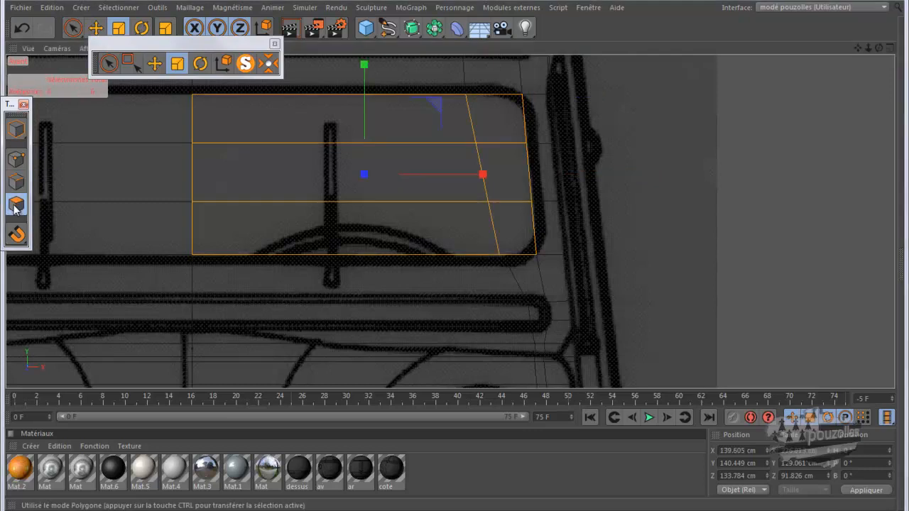
drag(472, 171, 493, 181)
drag(365, 66, 455, 257)
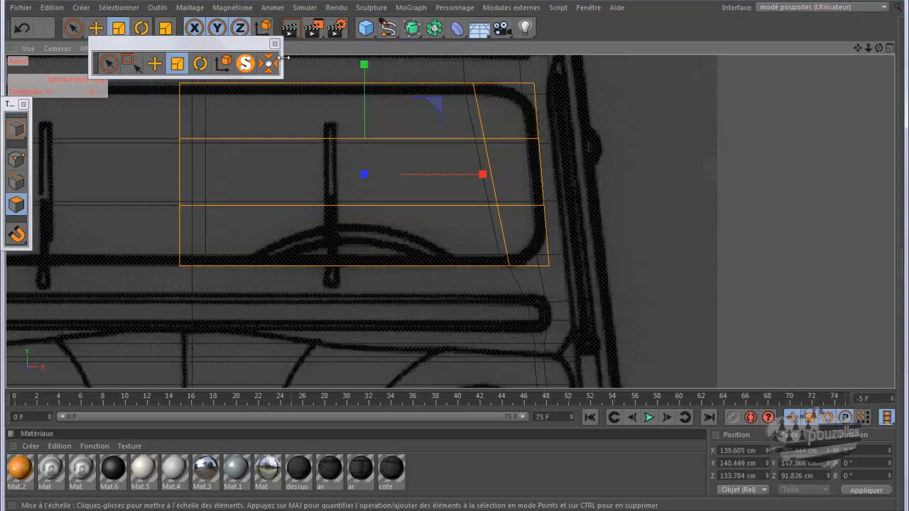
- Inset joint's selected polygons with Inner Extrude to match the seal's inner outline, about 132 cm in Y
right_click(666, 91)
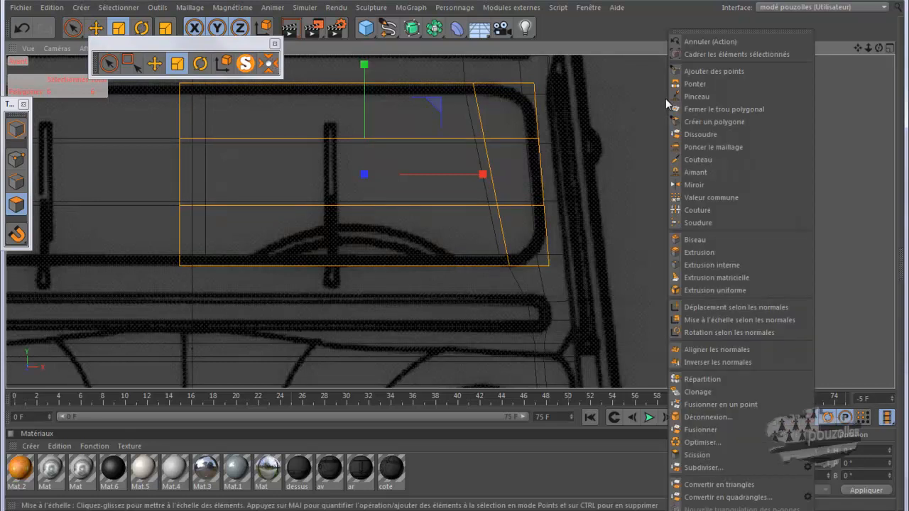
click(676, 262)
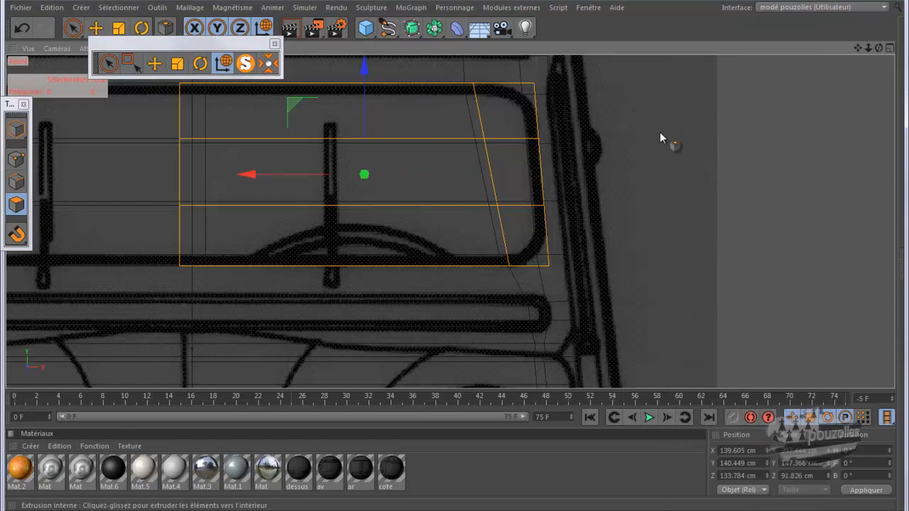
drag(457, 260, 456, 258)
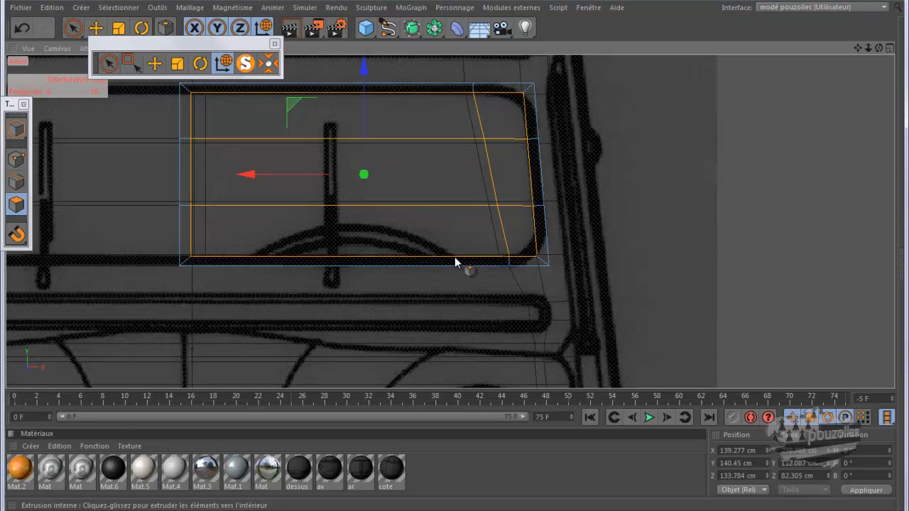
drag(456, 258, 455, 259)
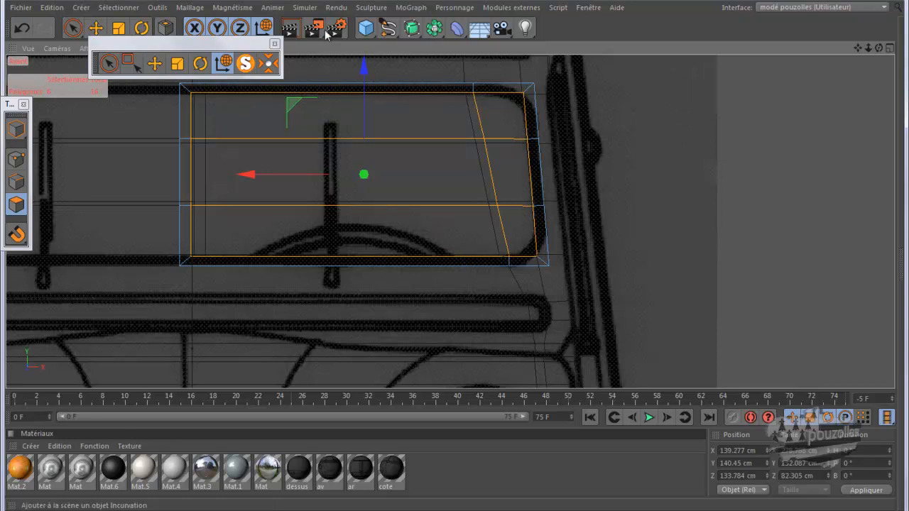
- Delete joint's two middle points on the outer border beyond the car's centre line
click(17, 159)
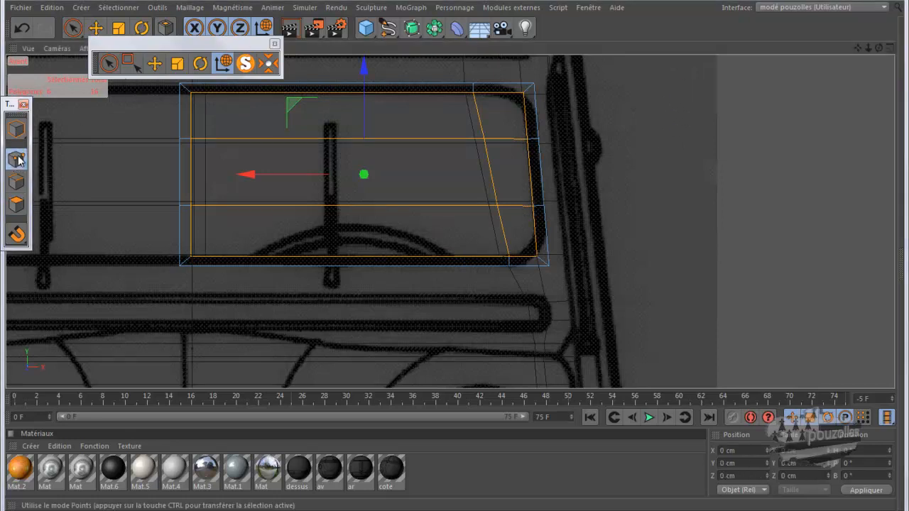
click(108, 63)
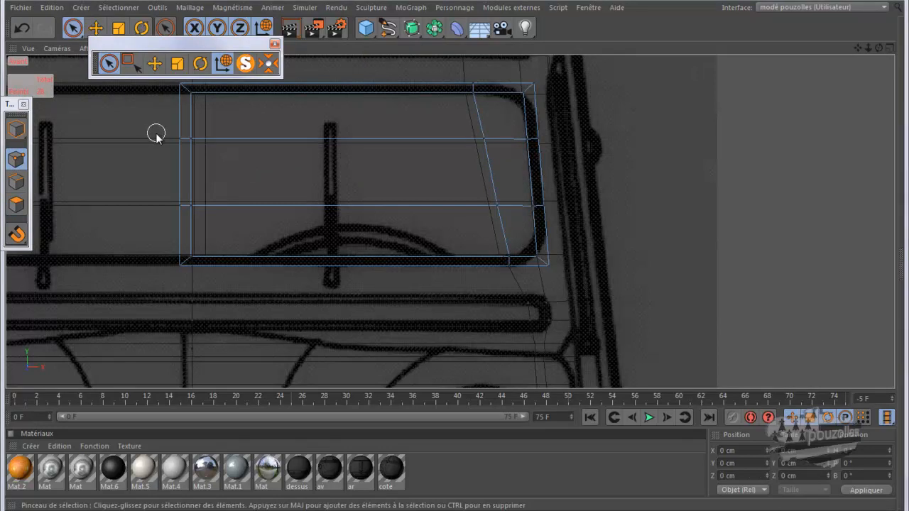
click(179, 139)
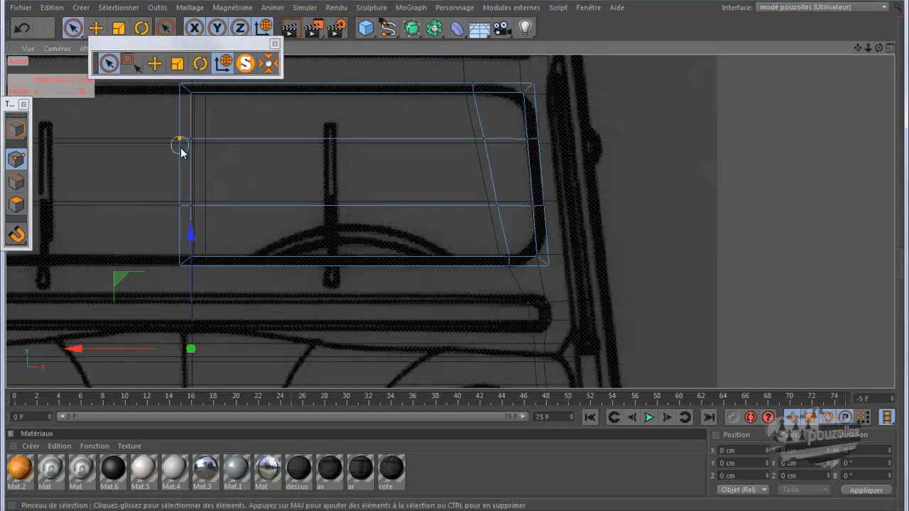
shift+click(177, 211)
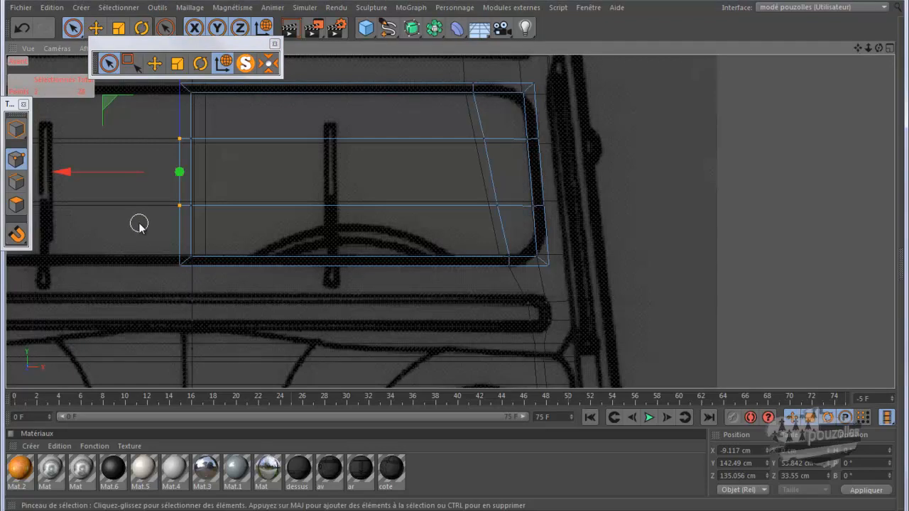
key(Delete)
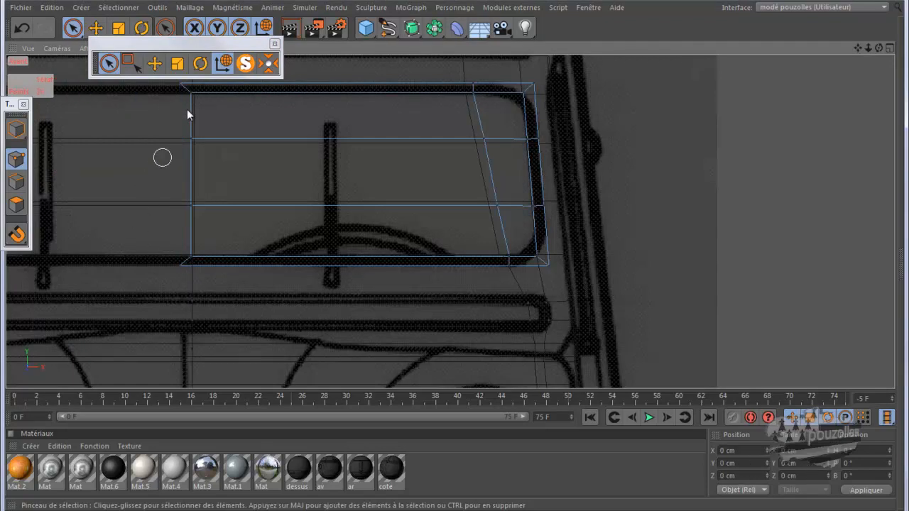
- Select joint's six points along the centre line and set both their X size and X position to 0 cm
click(183, 88)
drag(191, 104, 181, 274)
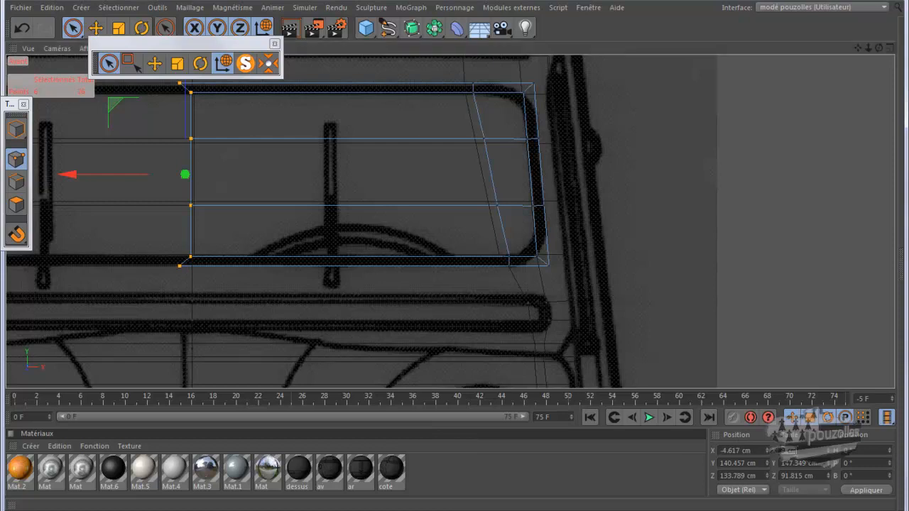
double_click(753, 450)
text(0)
click(868, 490)
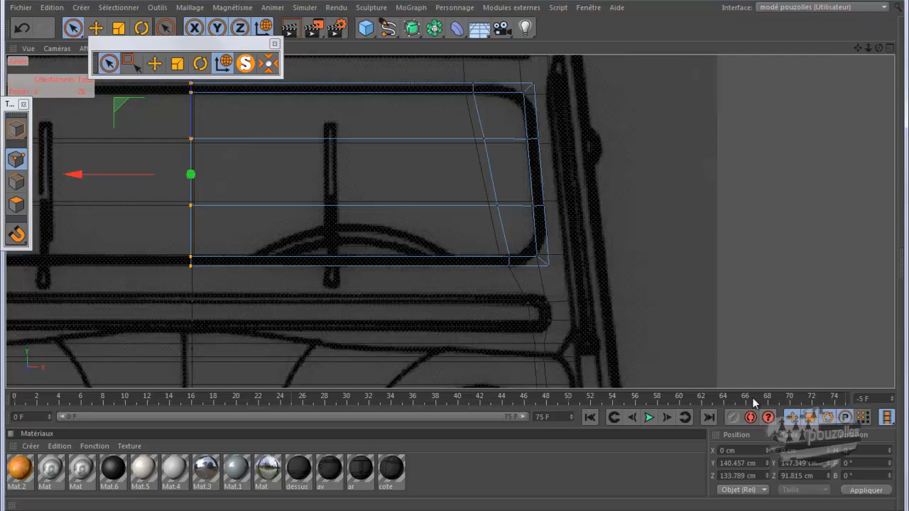
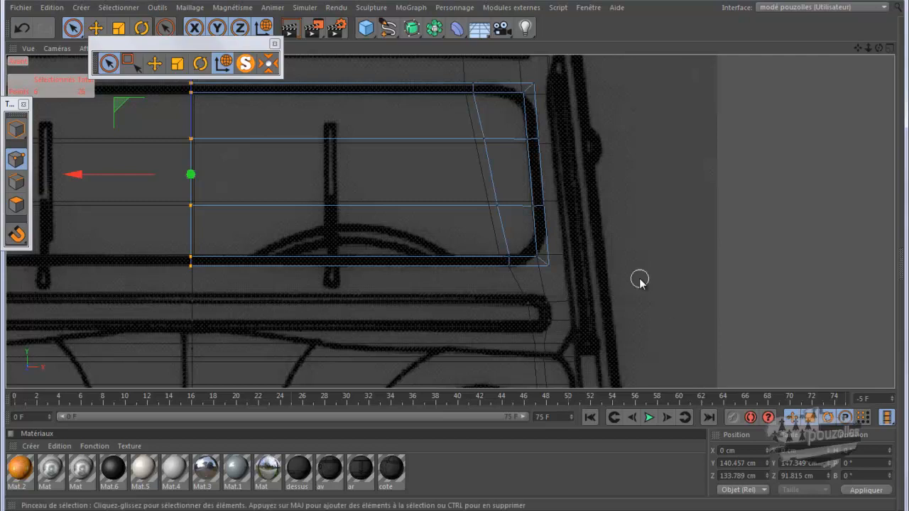
- Switch the coordinates to world (Monde) and set the six centre points' X position to 0 cm
middle_click(369, 297)
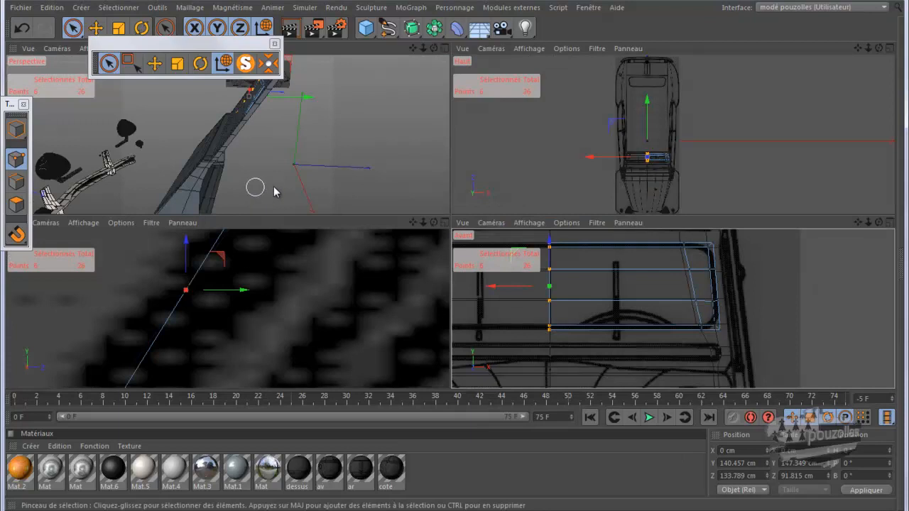
click(743, 490)
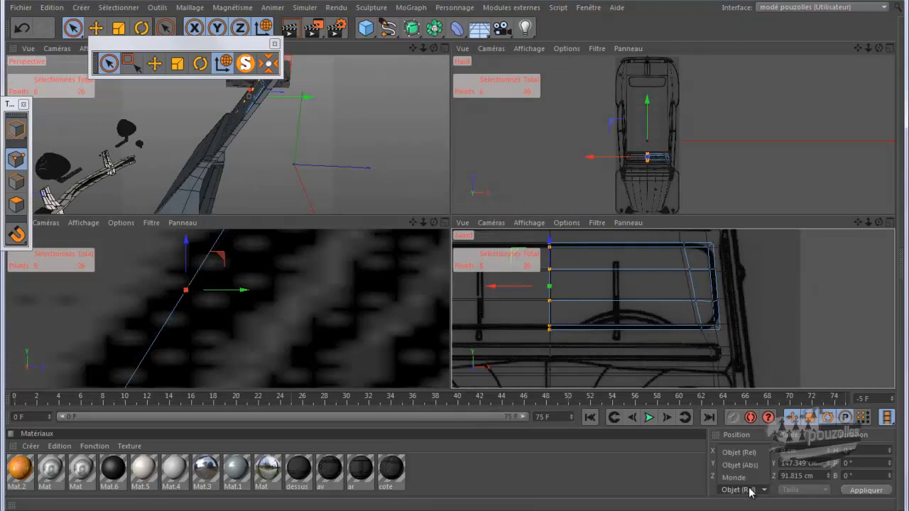
click(744, 476)
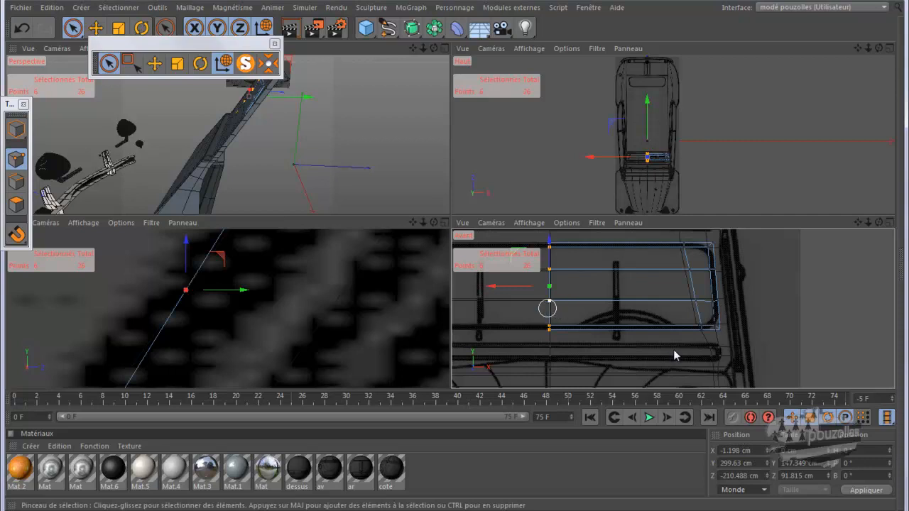
click(736, 450)
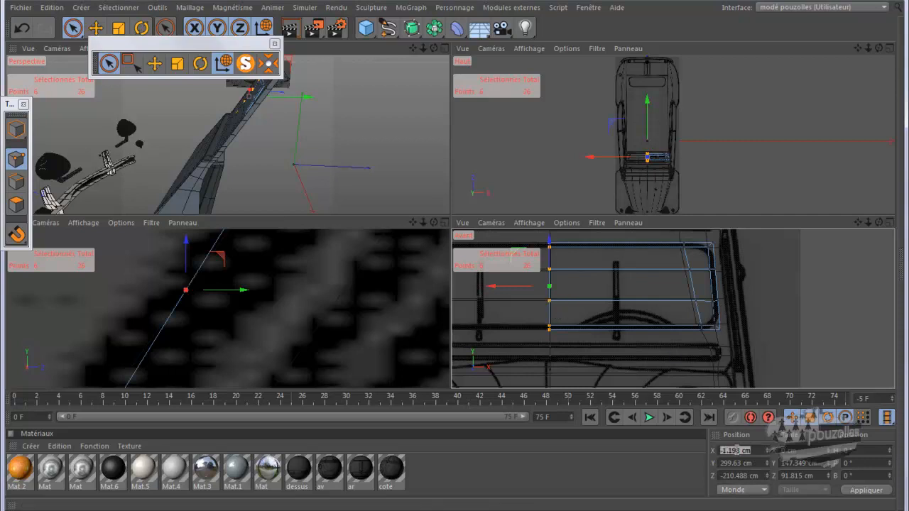
text(0)
key(Return)
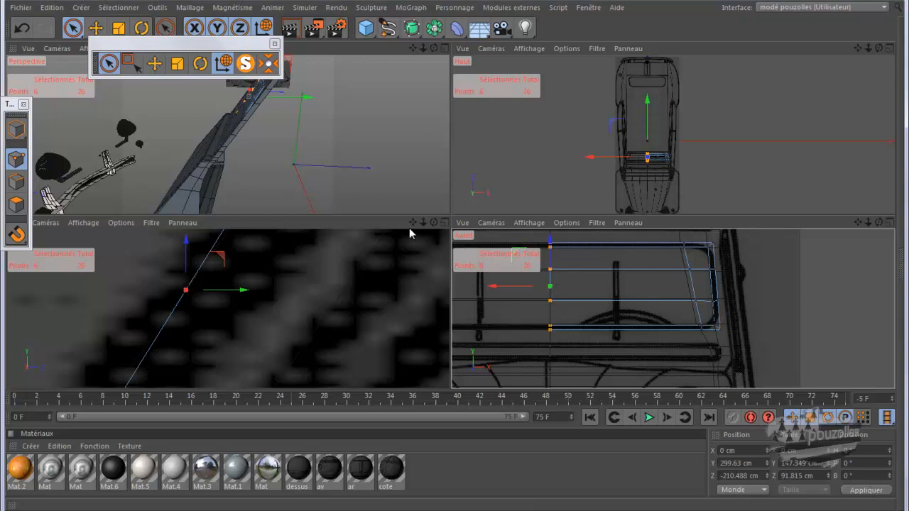
- Delete joint's four interior points on the two middle rows so only the seal's border polygons remain
click(16, 204)
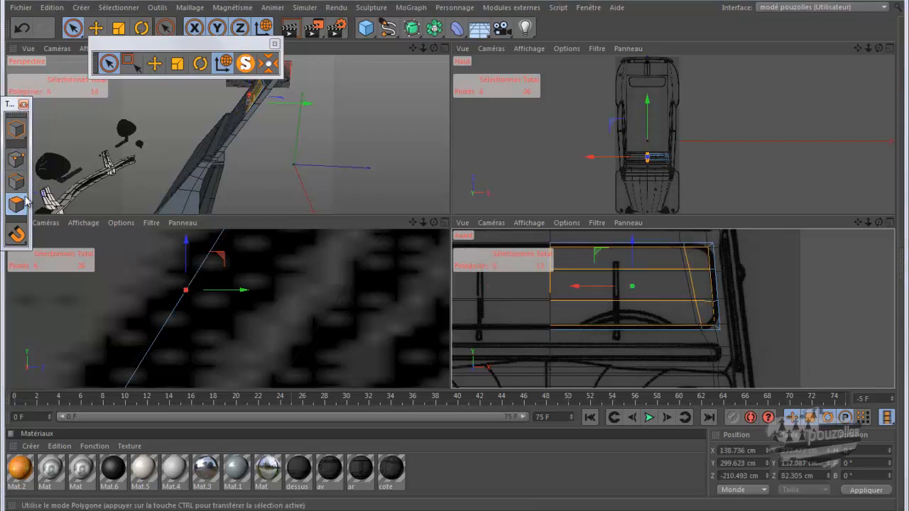
drag(561, 286, 597, 266)
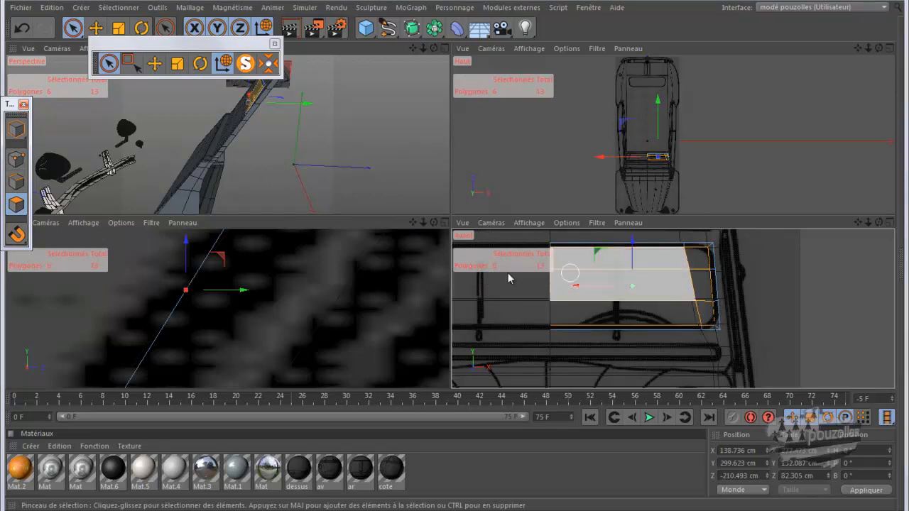
click(16, 159)
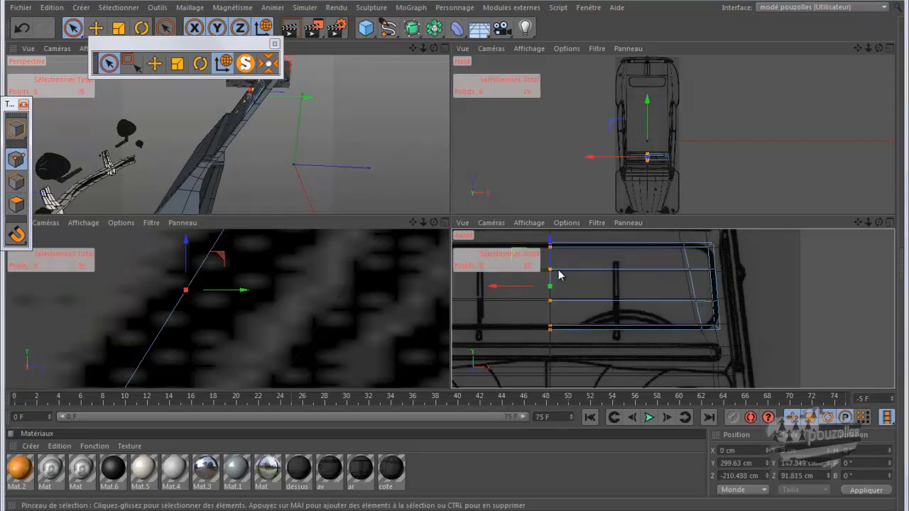
click(552, 269)
mouse_move(553, 302)
shift+mouse_down()
mouse_move(692, 300)
mouse_move(689, 270)
shift+mouse_up()
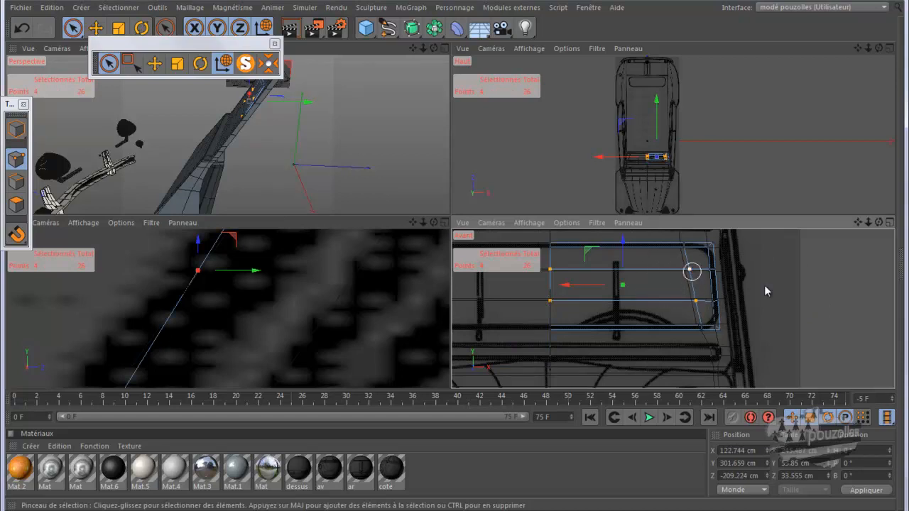
click(818, 287)
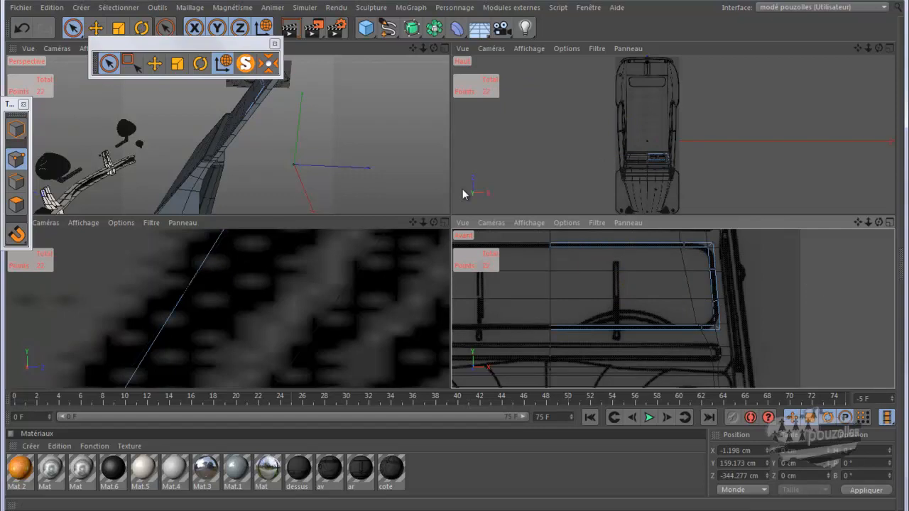
- Select vitre av together with joint and isolate both with MagicSolo in the maximized perspective view
key(F1)
mouse_move(456, 258)
alt+mouse_down()
mouse_move(448, 255)
mouse_move(469, 257)
mouse_move(455, 262)
alt+mouse_up()
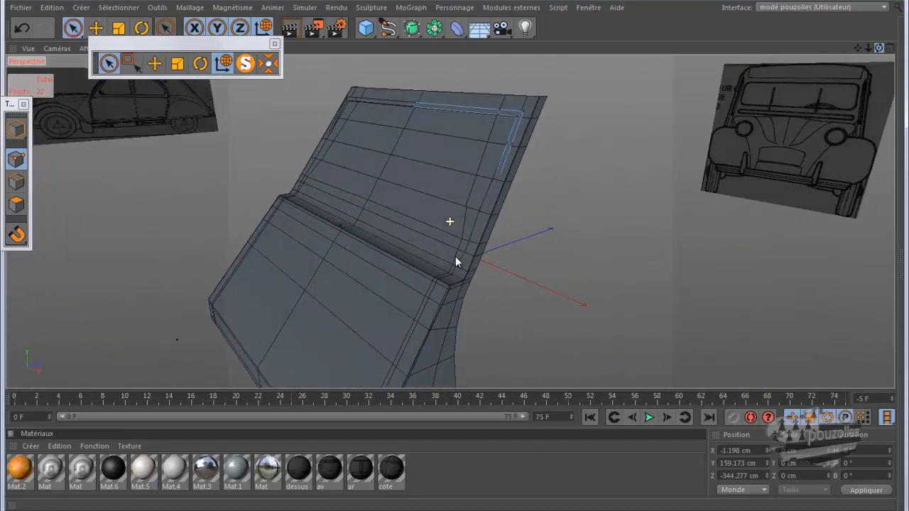
alt+drag(455, 257, 452, 256)
alt+drag(453, 256, 465, 257)
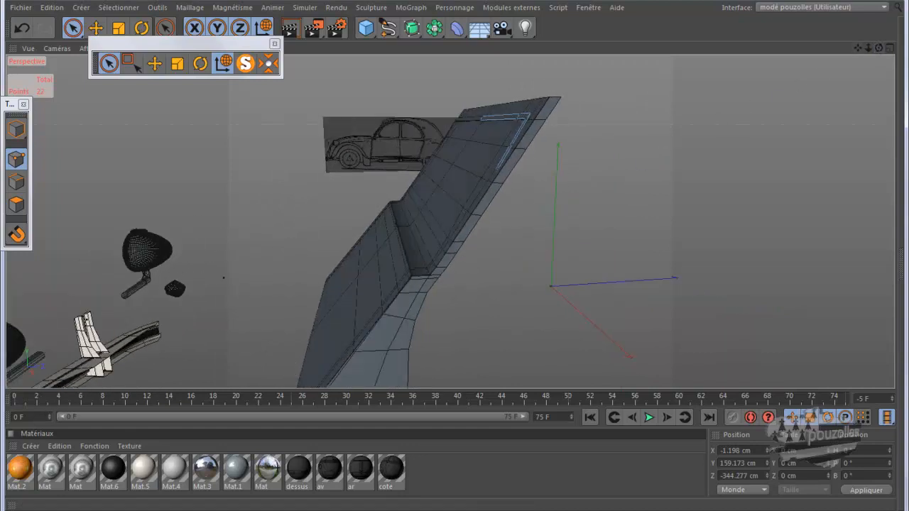
key(shift+F1)
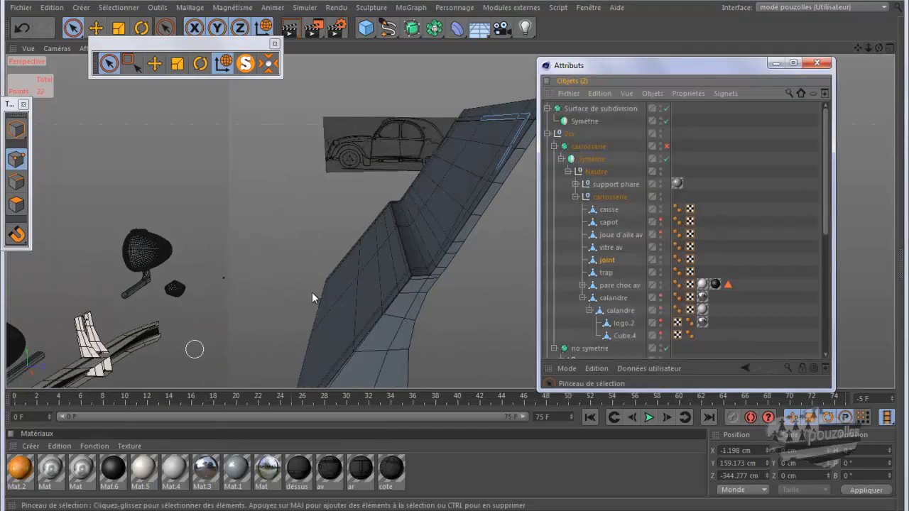
ctrl+click(609, 248)
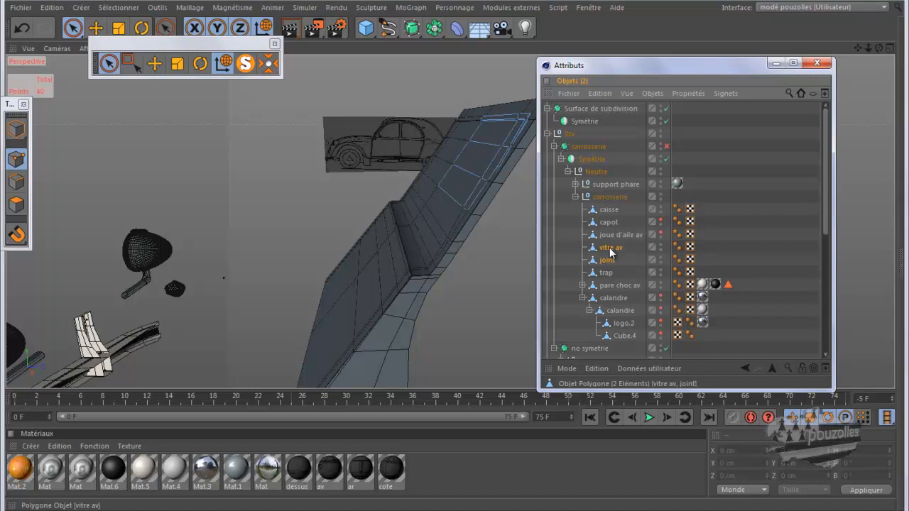
click(244, 64)
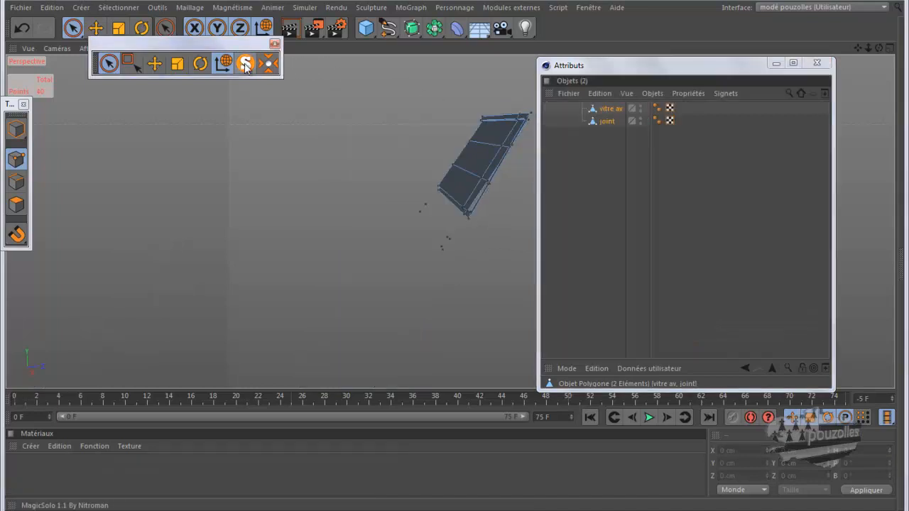
- Run Optimize on all of joint's points to remove the stray points left below the windscreen
click(609, 121)
drag(440, 252, 445, 238)
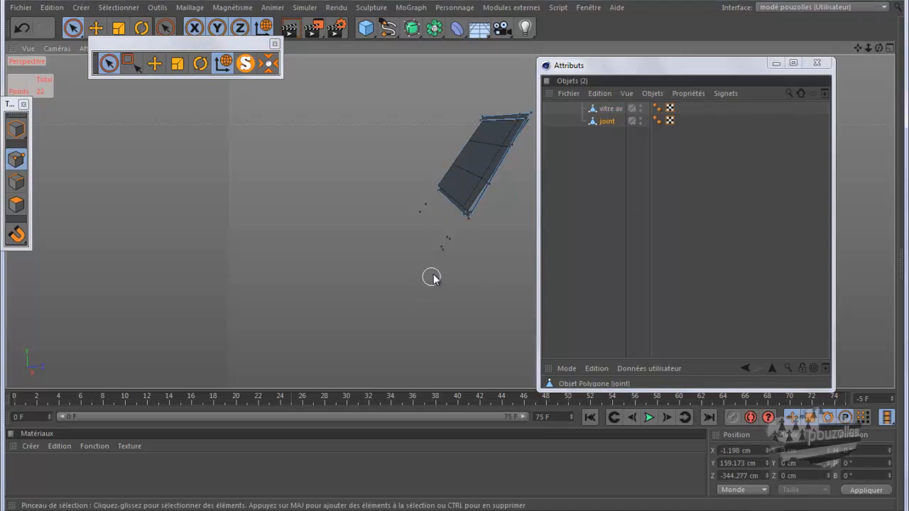
shift+drag(418, 209, 446, 257)
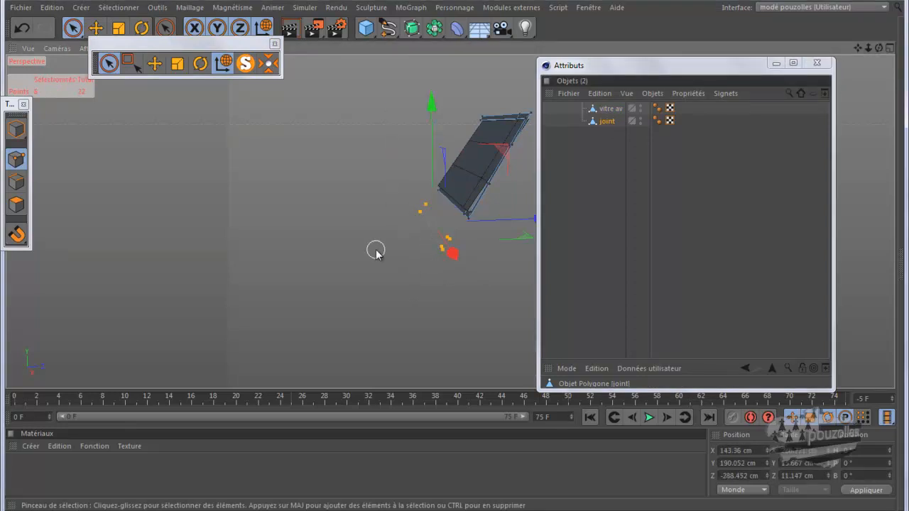
key(ctrl+a)
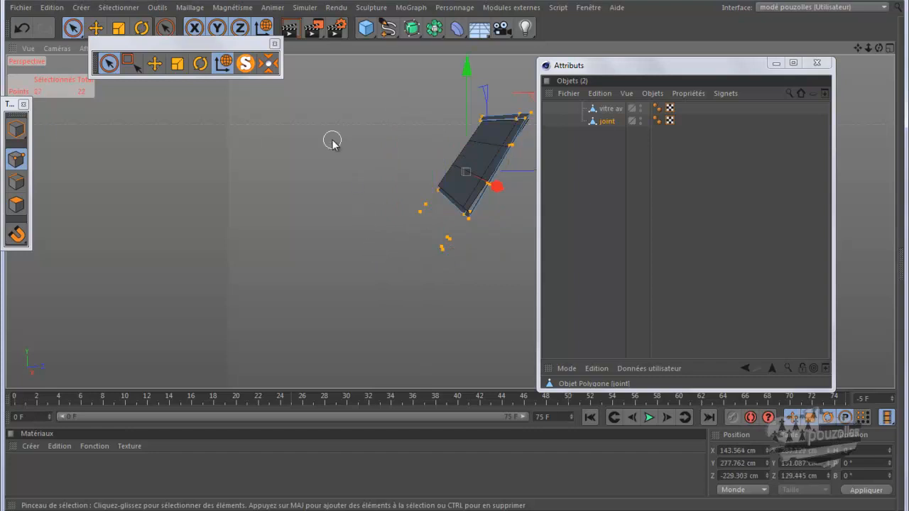
right_click(217, 109)
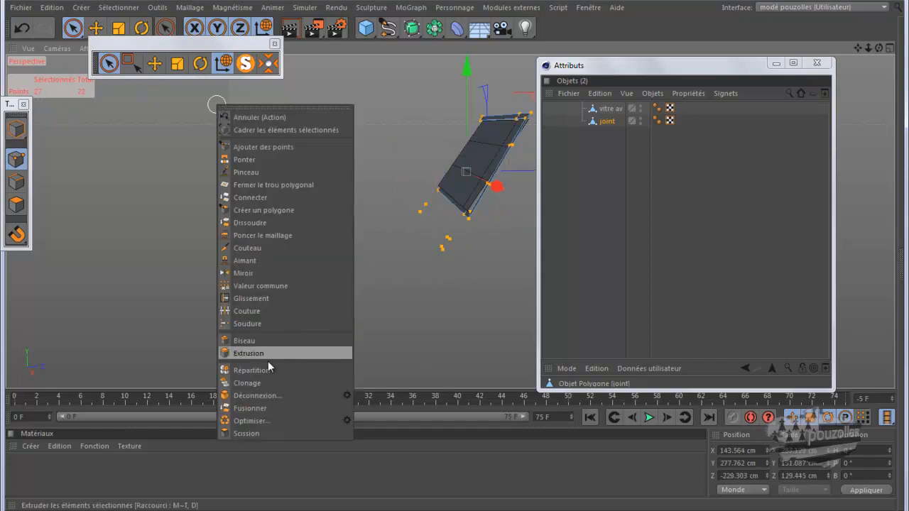
click(255, 420)
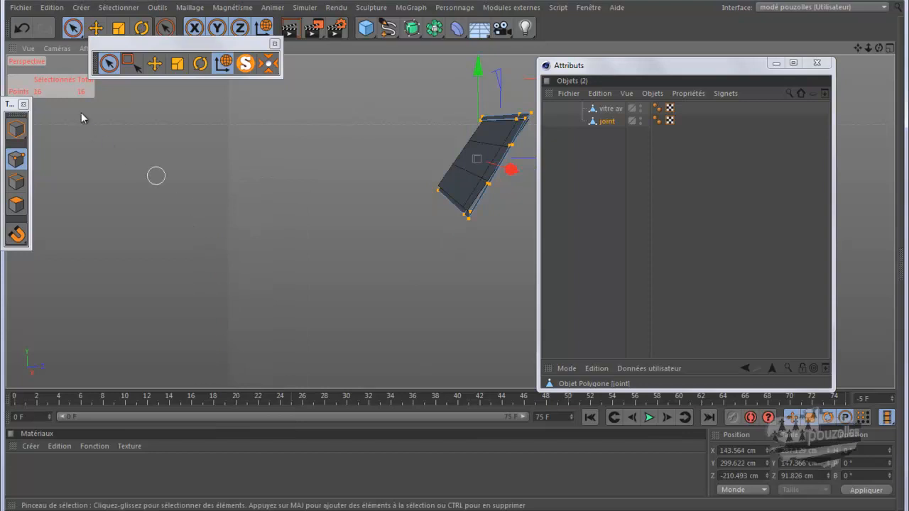
- Clear the object window out of the way and compare the seal's slope with the glass in the maximized right-side view
click(774, 64)
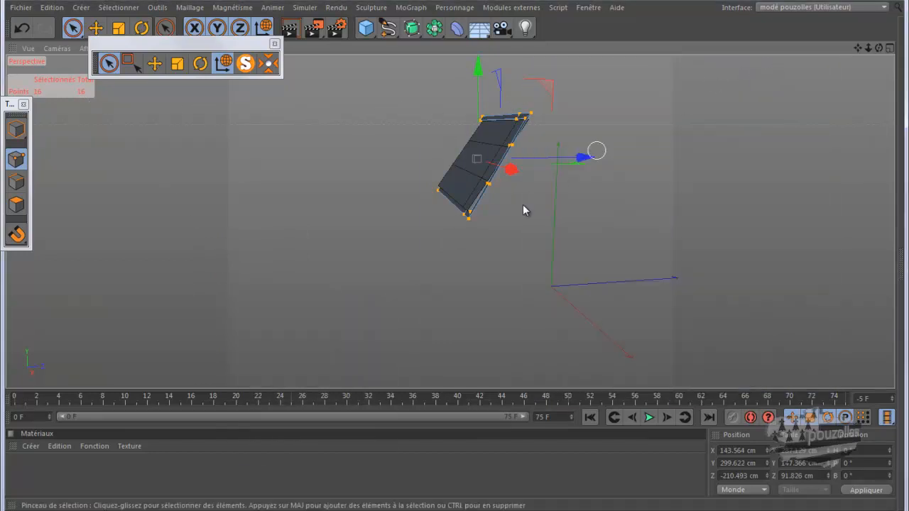
middle_click(416, 320)
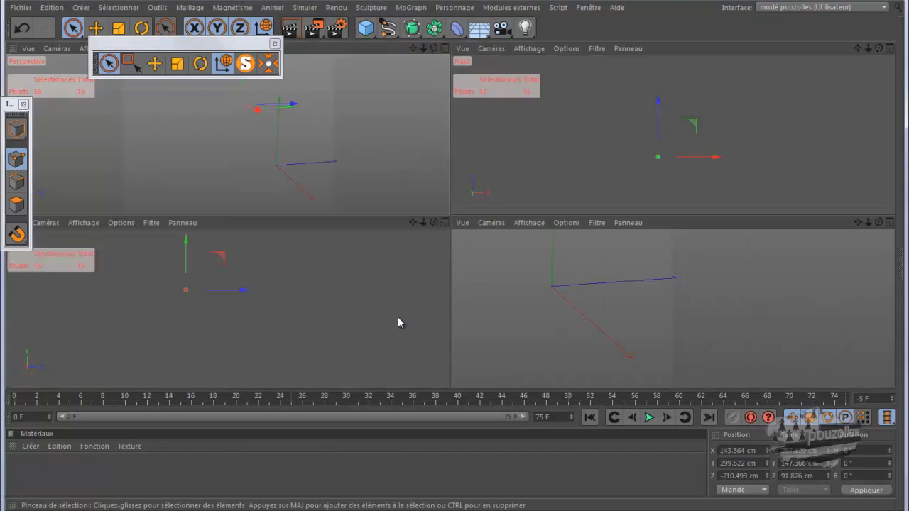
middle_click(201, 310)
scroll(235, 307, down, 6)
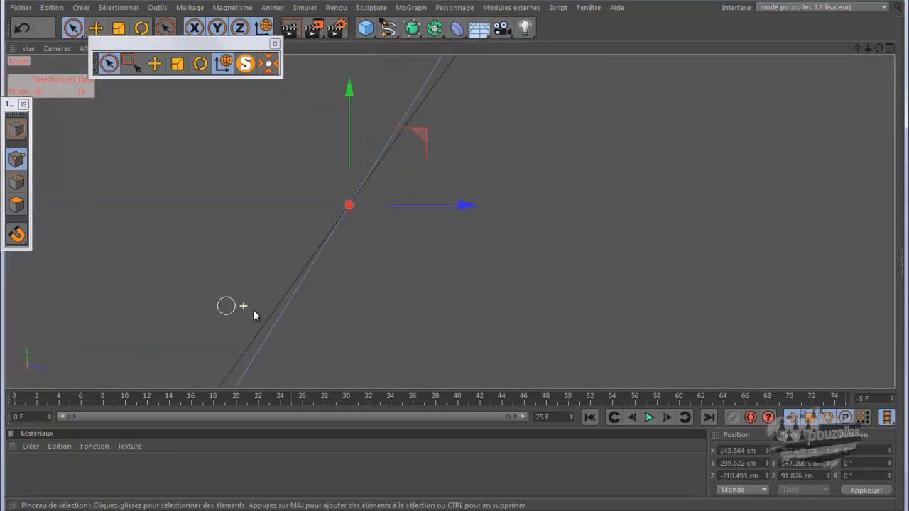
scroll(289, 316, down, 5)
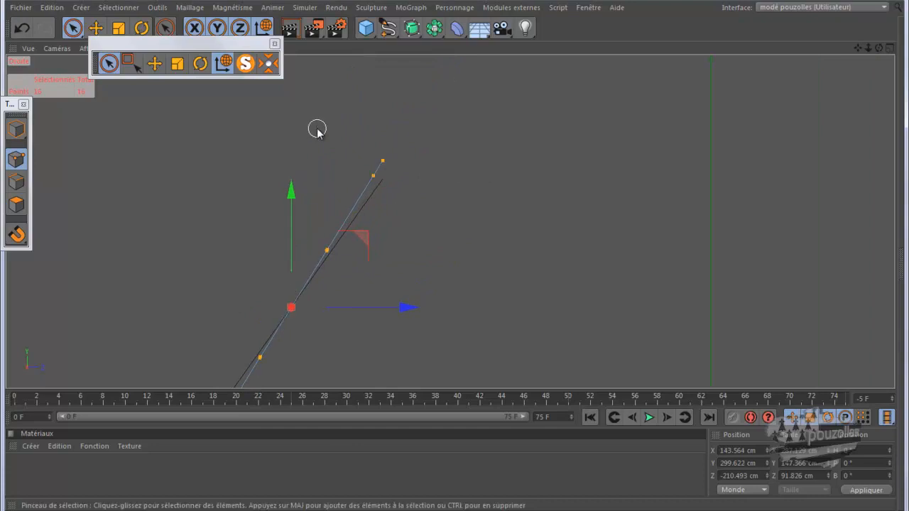
click(225, 69)
click(225, 70)
click(225, 70)
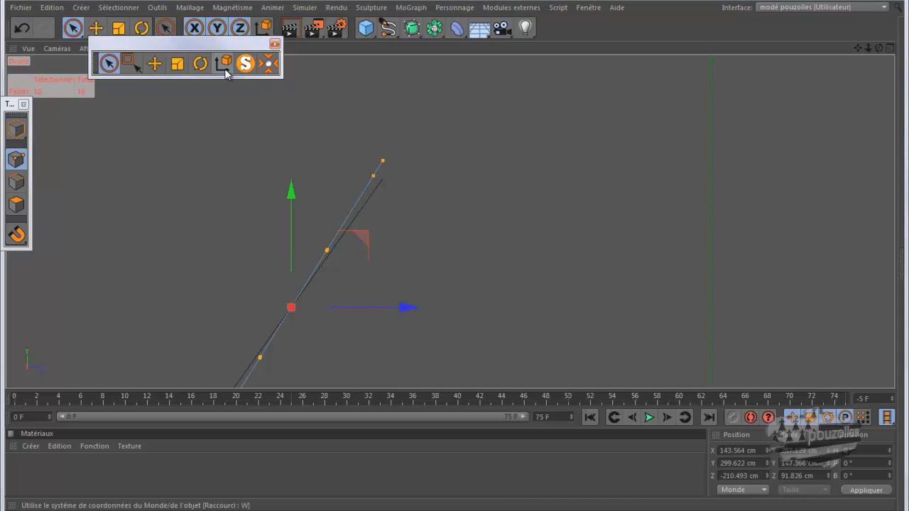
click(225, 70)
click(225, 70)
click(225, 69)
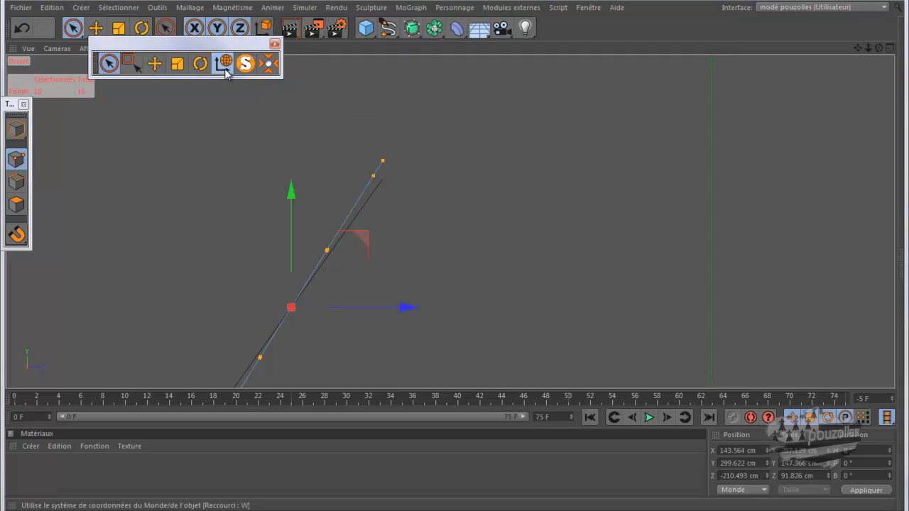
click(367, 178)
click(370, 175)
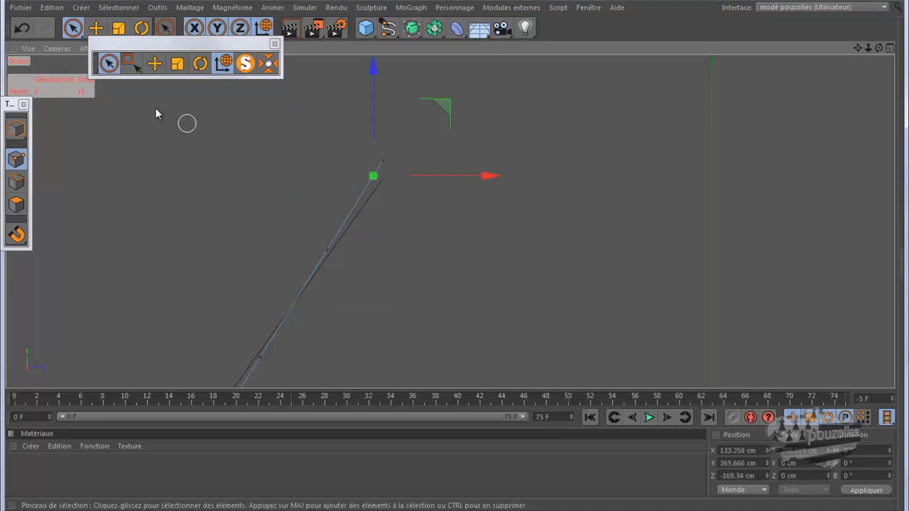
click(348, 140)
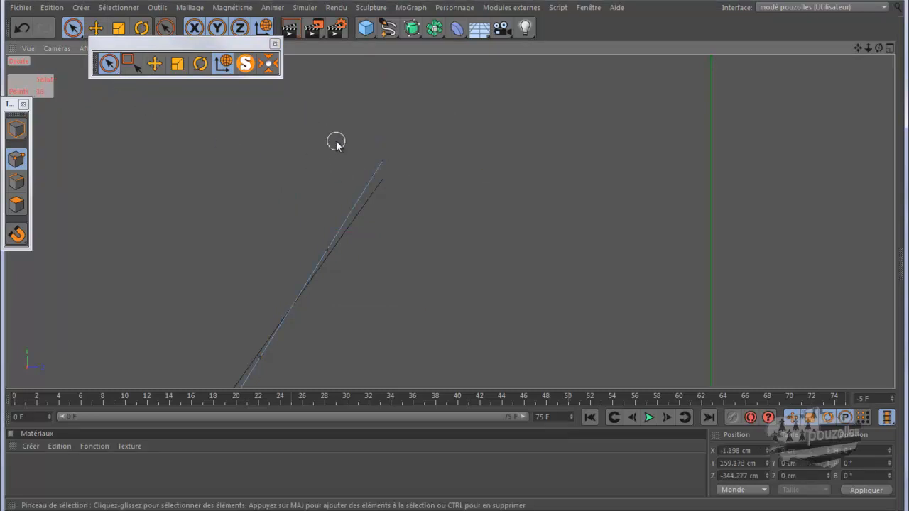
key(ctrl+z)
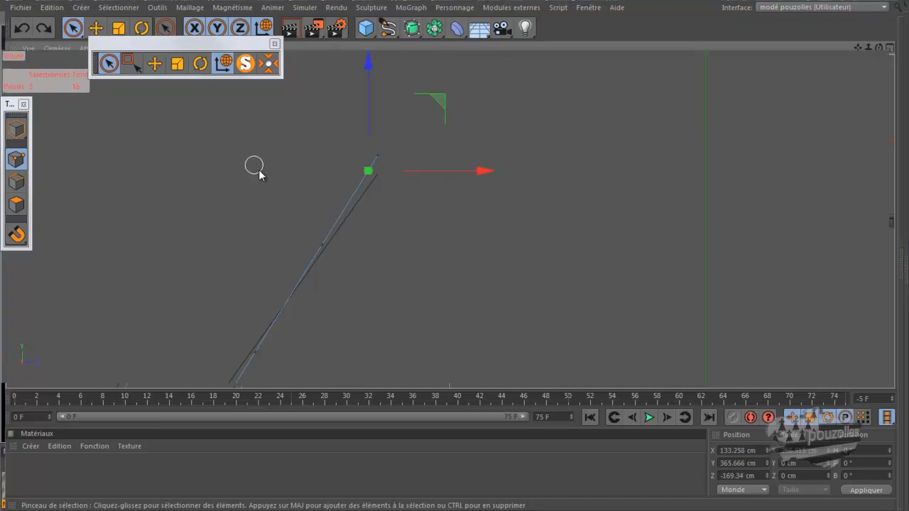
- Rotate all of joint's points in the enlarged right-side view until the seal's slope lines up with the glass
key(ctrl+Tab)
scroll(469, 162, down, 5)
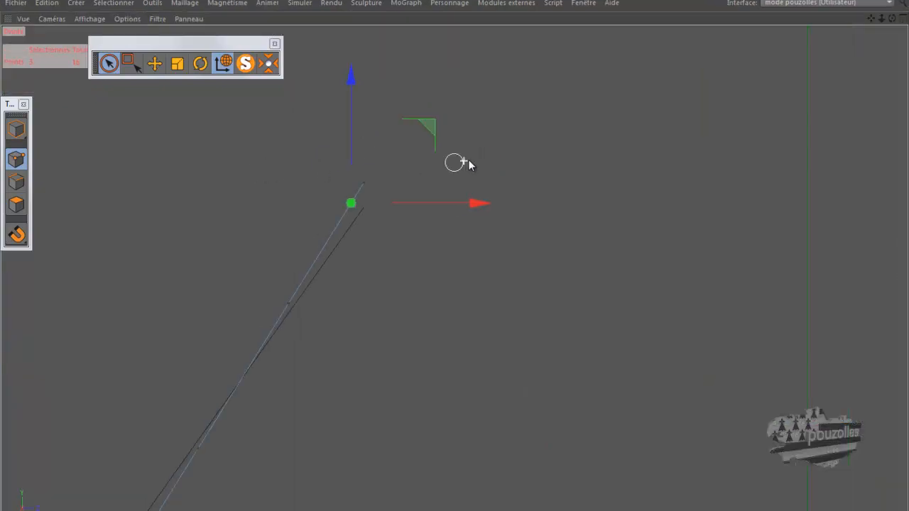
key(ctrl+a)
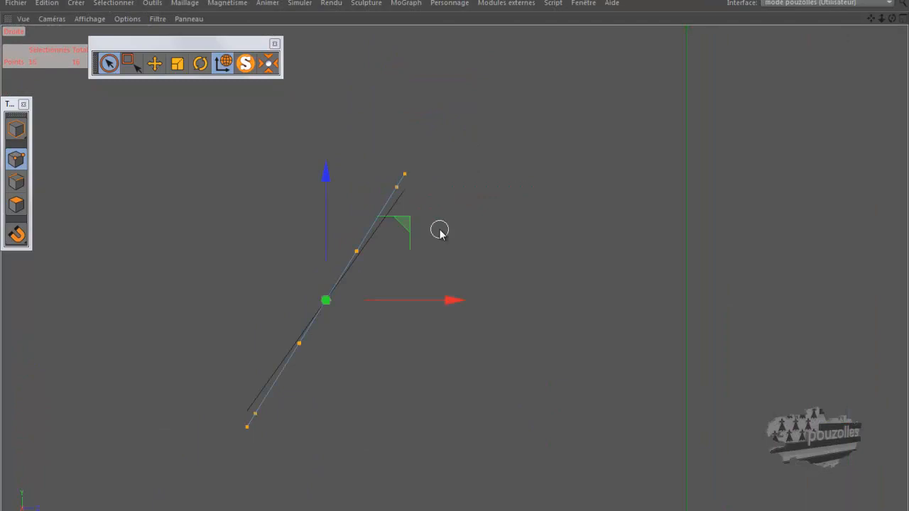
click(201, 64)
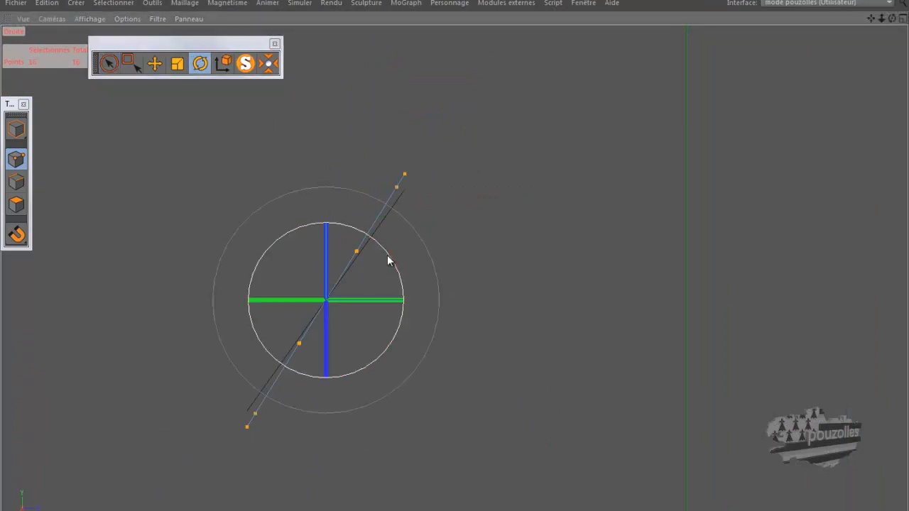
drag(387, 257, 391, 260)
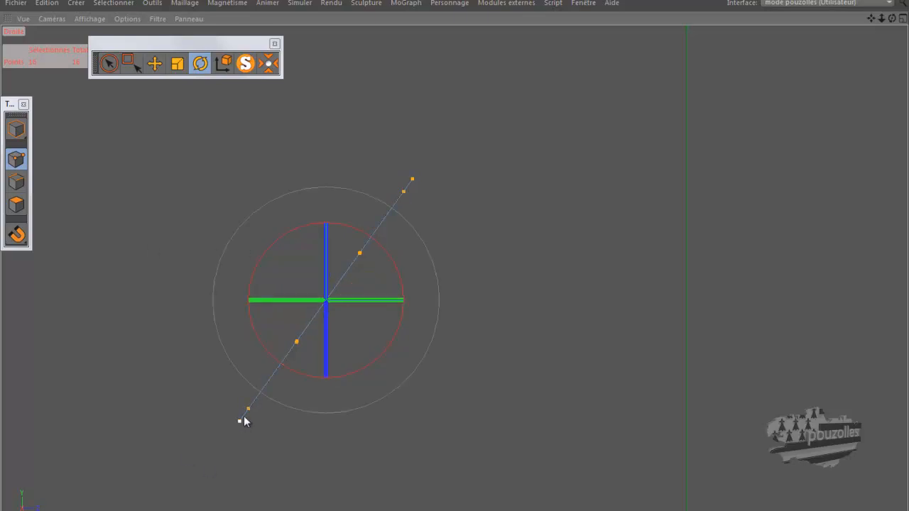
scroll(251, 408, up, 2)
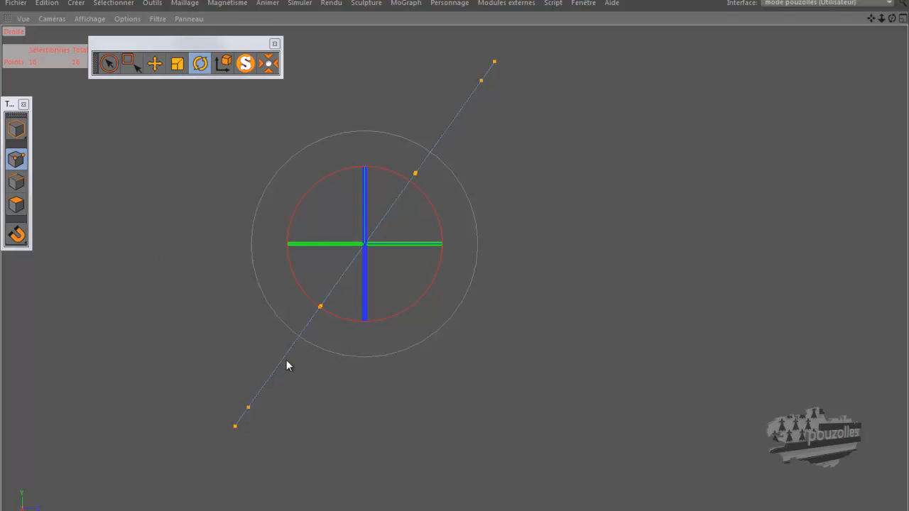
scroll(235, 380, down, 1)
- Show the windscreen from the front in the maximized perspective view and switch to polygon mode with the whole seal strip selected
middle_click(174, 281)
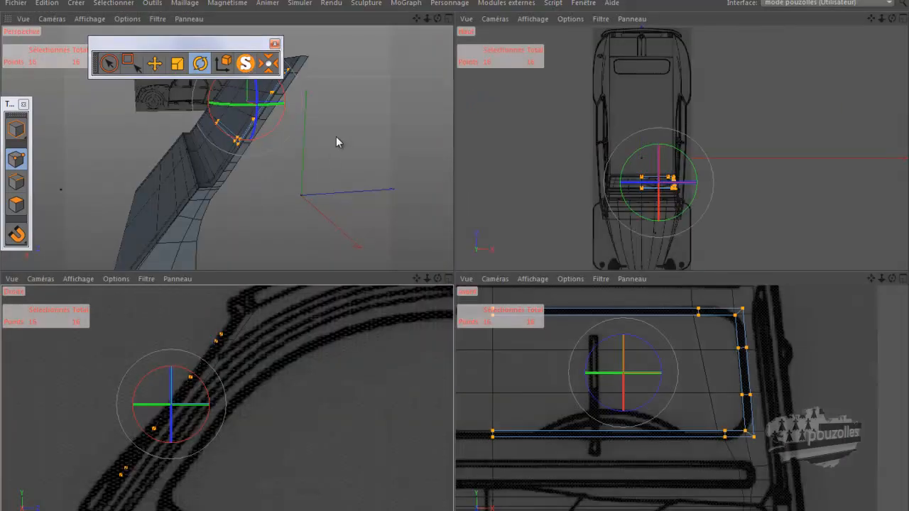
middle_click(359, 131)
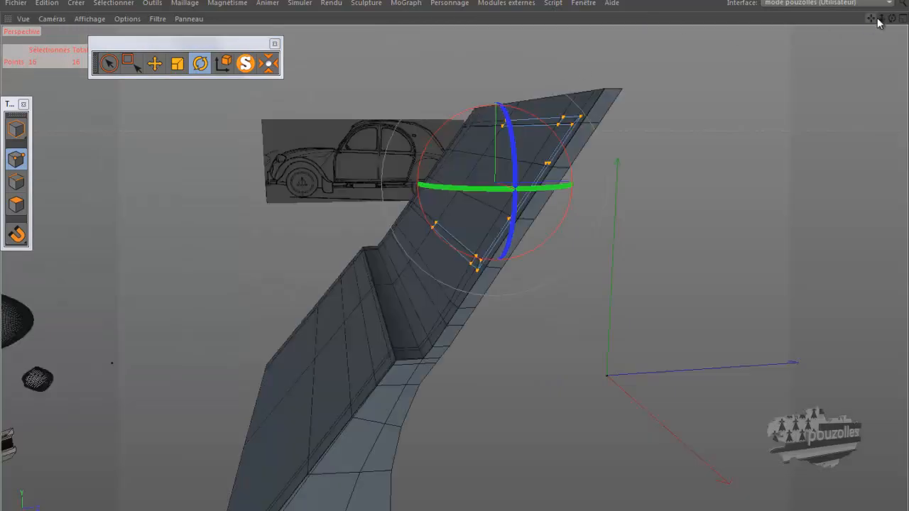
mouse_move(890, 17)
mouse_down()
mouse_move(460, 266)
mouse_move(454, 260)
mouse_up()
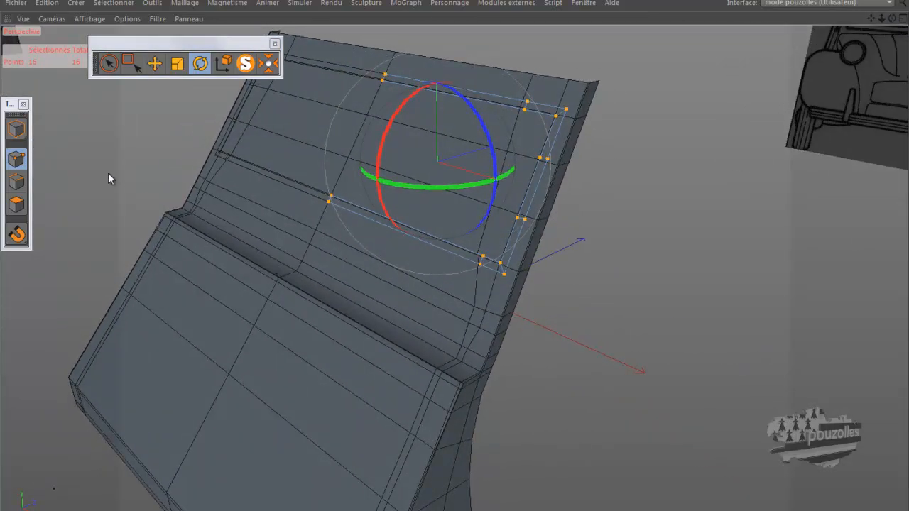
click(16, 204)
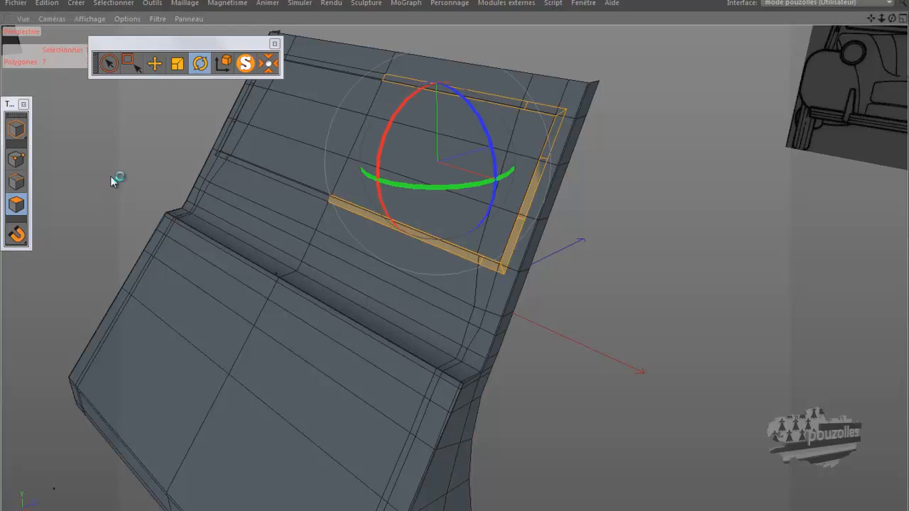
click(154, 64)
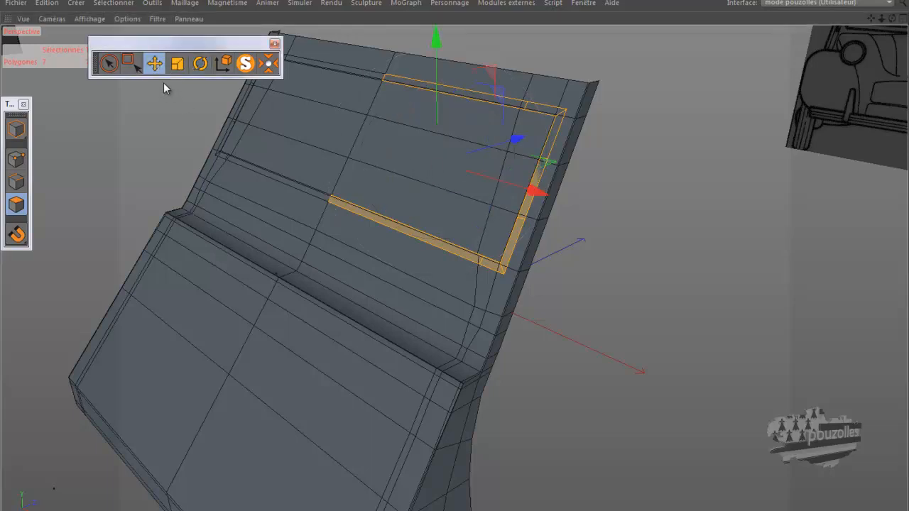
- Activate Extrude for the seal's selected polygons and display its options beside the model
right_click(622, 159)
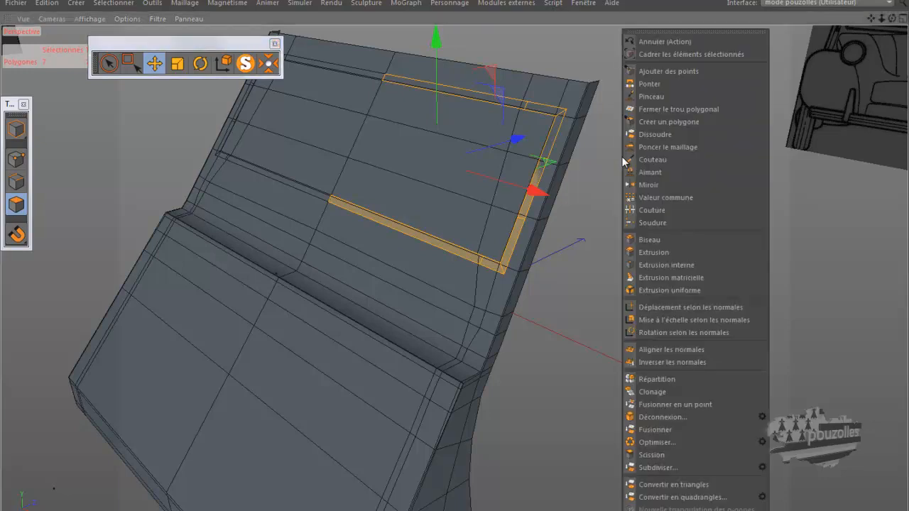
click(647, 253)
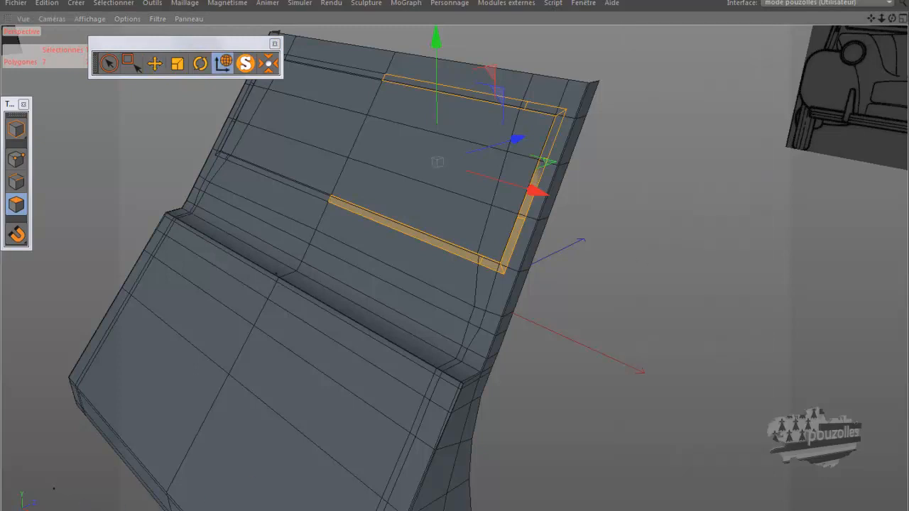
drag(657, 67, 739, 49)
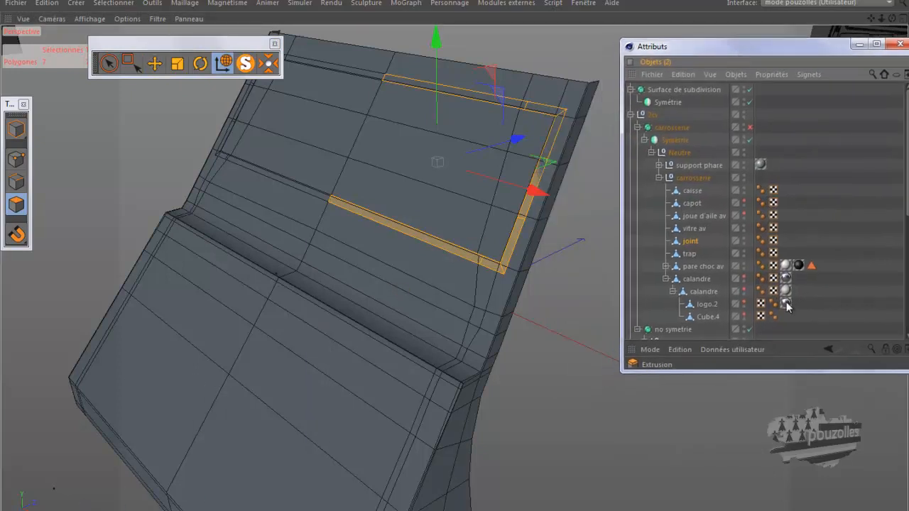
drag(767, 342, 744, 166)
alt+drag(547, 204, 548, 206)
scroll(548, 204, up, 5)
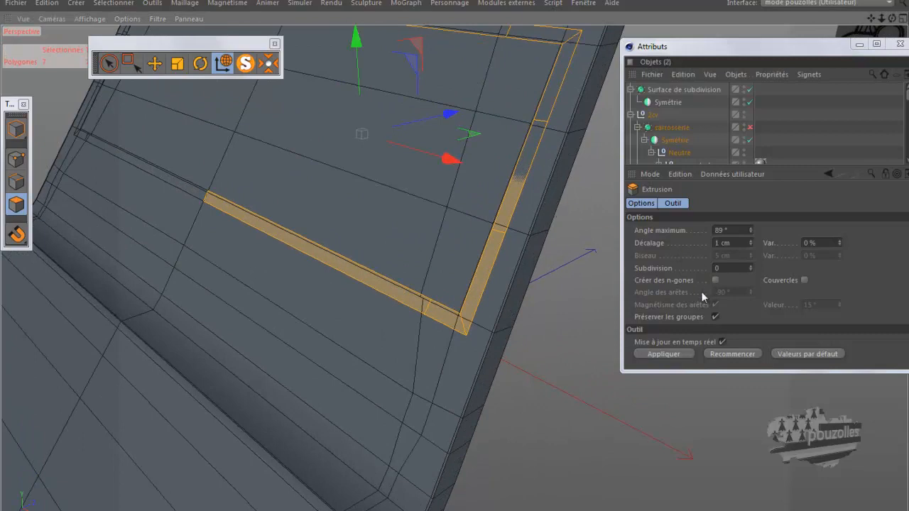
- Try extruding the seal's polygons by 1 cm, and repeat the extrusion a second time
click(663, 353)
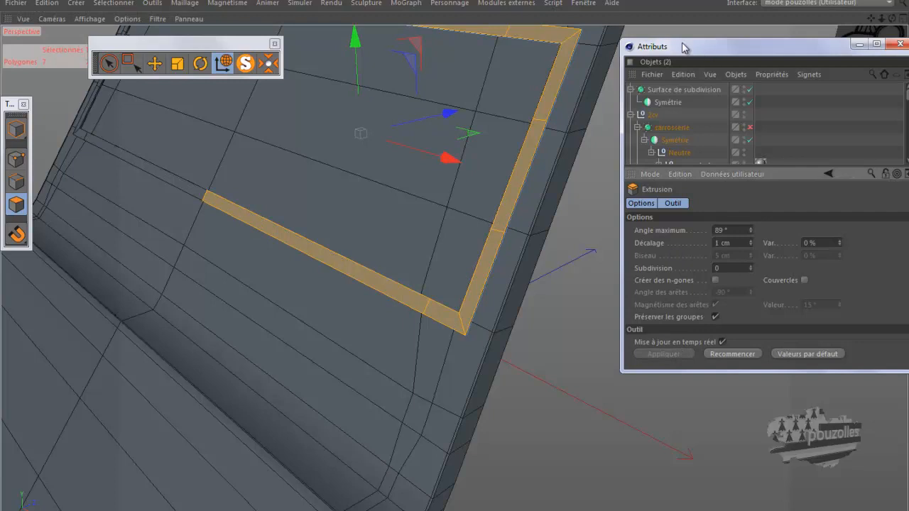
drag(891, 18, 455, 256)
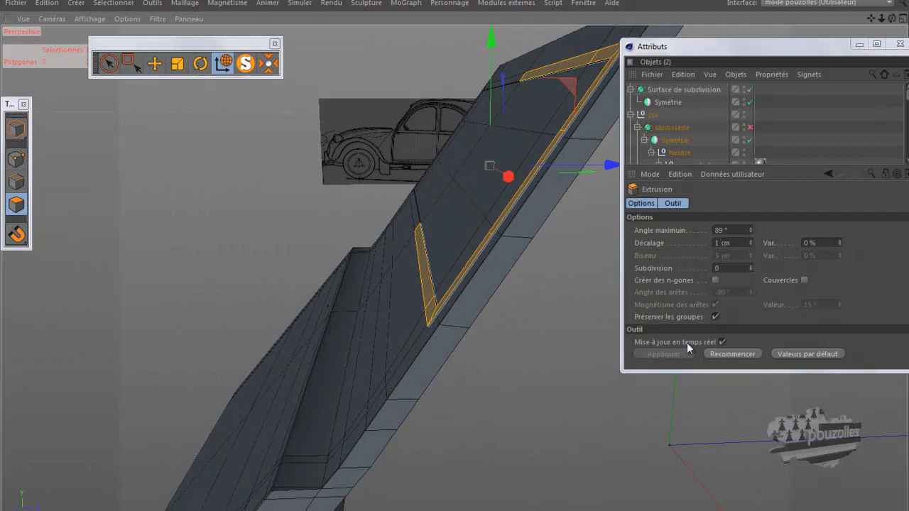
click(724, 355)
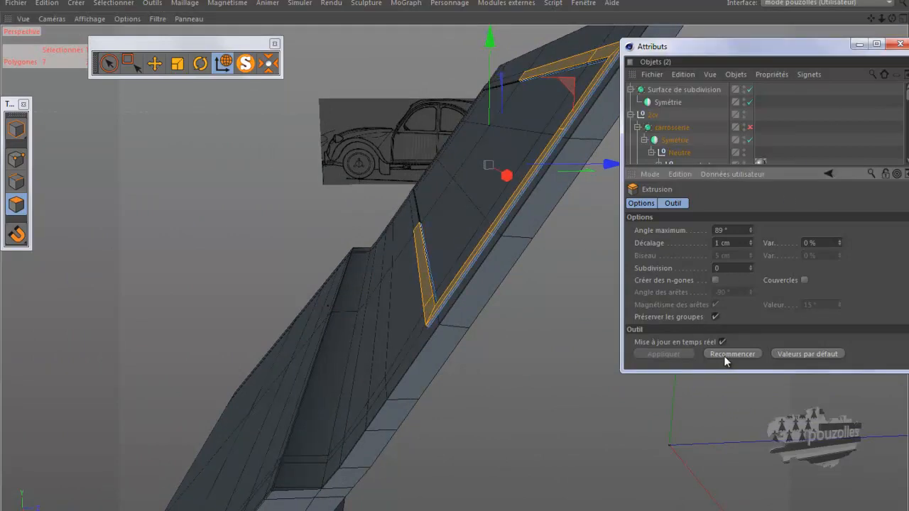
- Preview the seal's lower corner with carrosserie's subdivision surface enabled, then disable it and undo the two seal extrusions
click(750, 127)
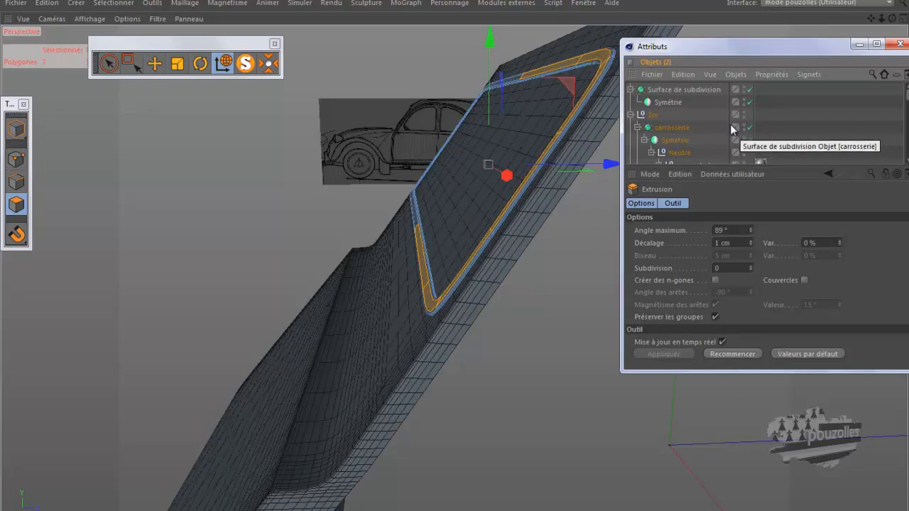
scroll(431, 304, up, 1)
scroll(432, 304, up, 4)
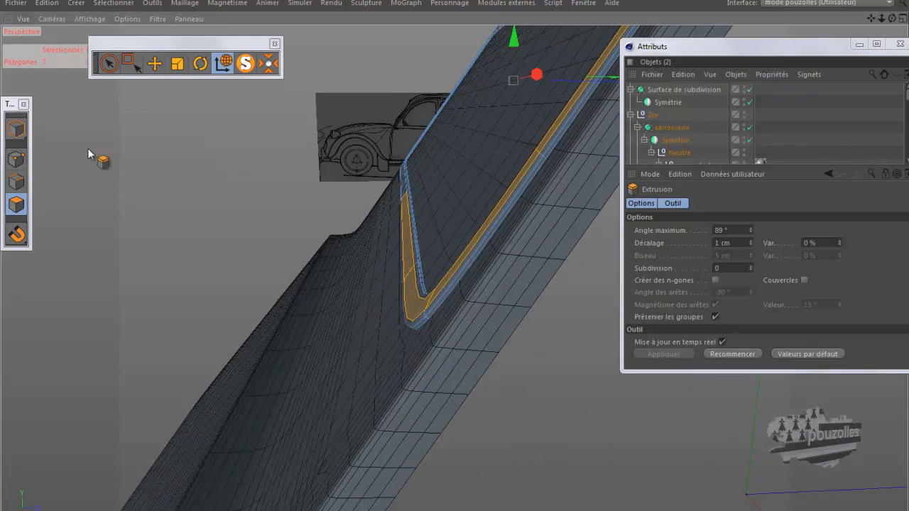
key(q)
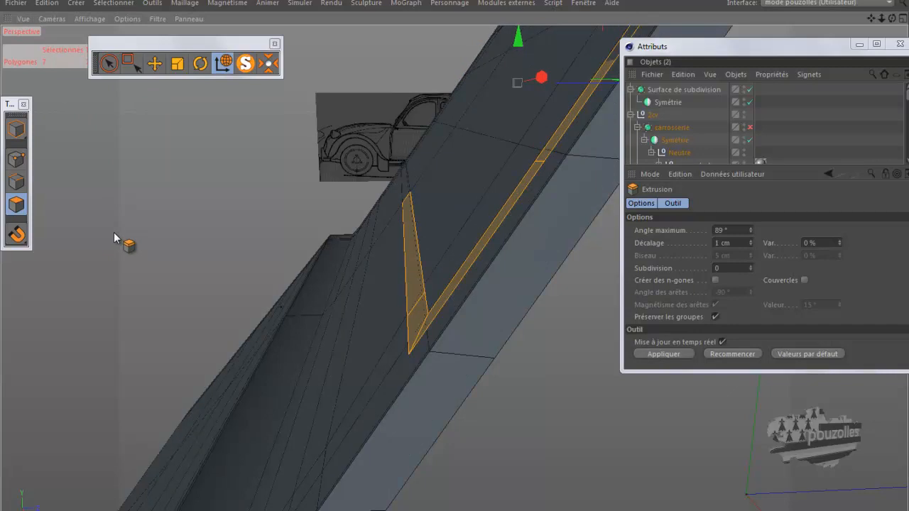
- Try extruding the seal's polygons twice by 0.5 cm with a subdivided preview of carrosserie, and undo both extrusions
click(725, 242)
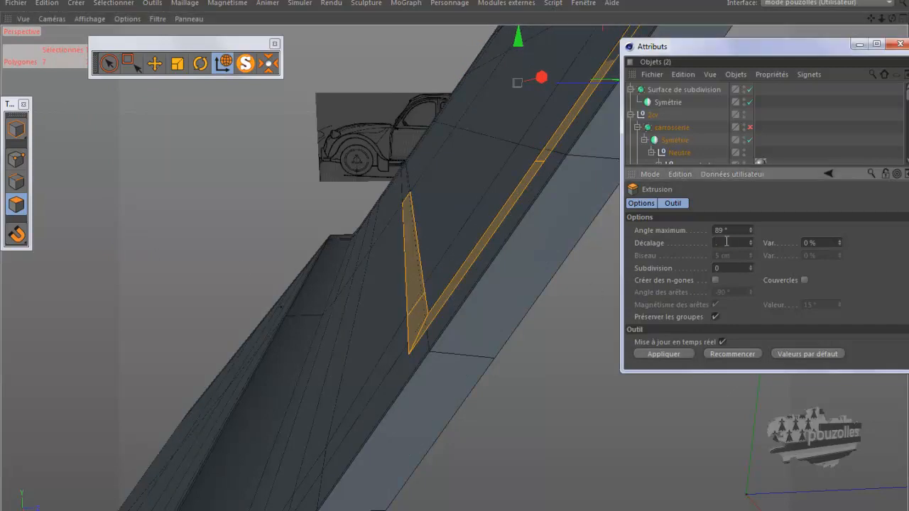
text(.5)
click(662, 352)
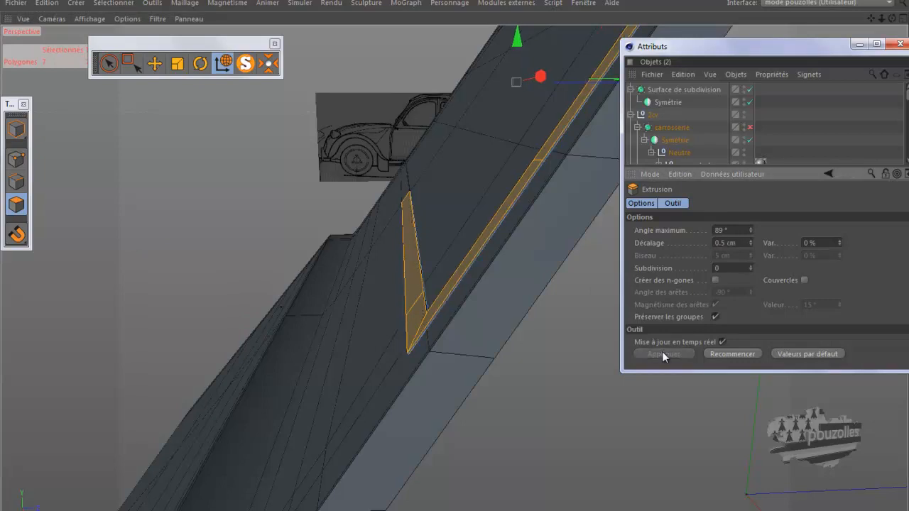
click(721, 353)
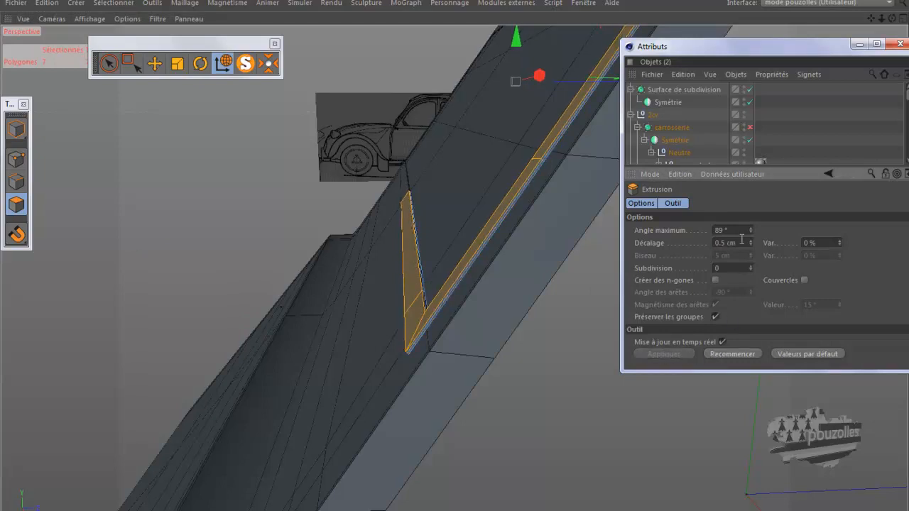
click(749, 125)
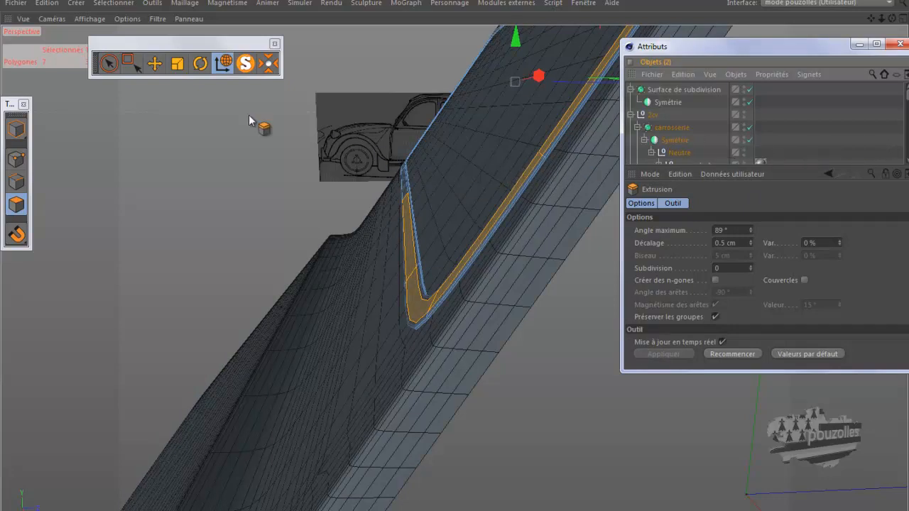
key(q)
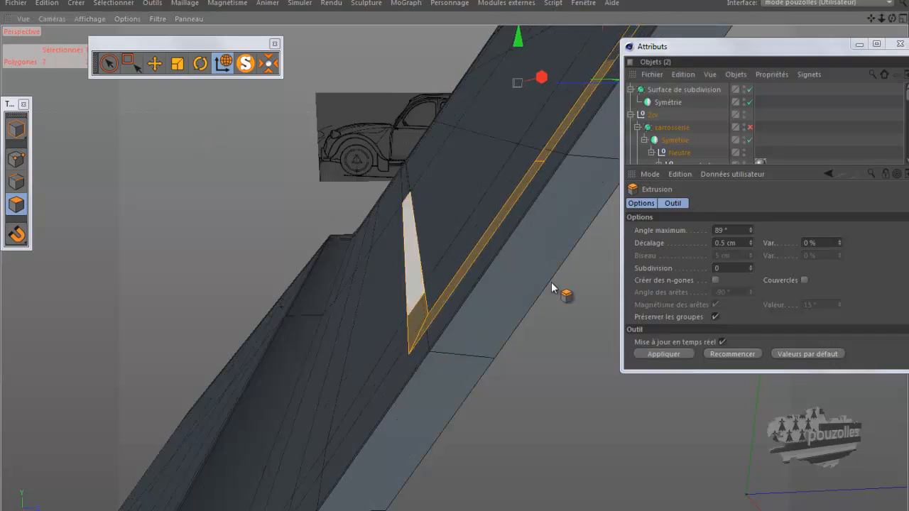
- Try extruding the seal's polygons twice by 0.2 cm and preview the corner with carrosserie's subdivision surface enabled
click(725, 242)
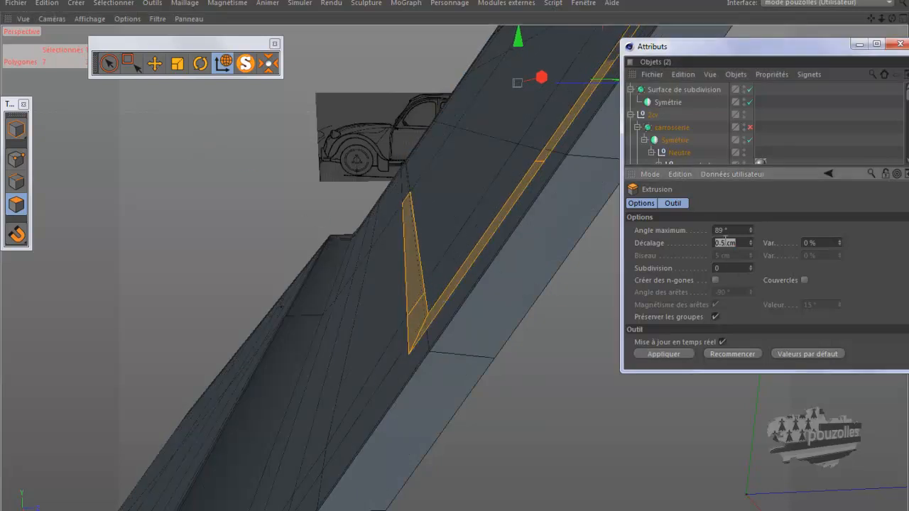
text(.2)
click(679, 353)
click(722, 353)
click(751, 127)
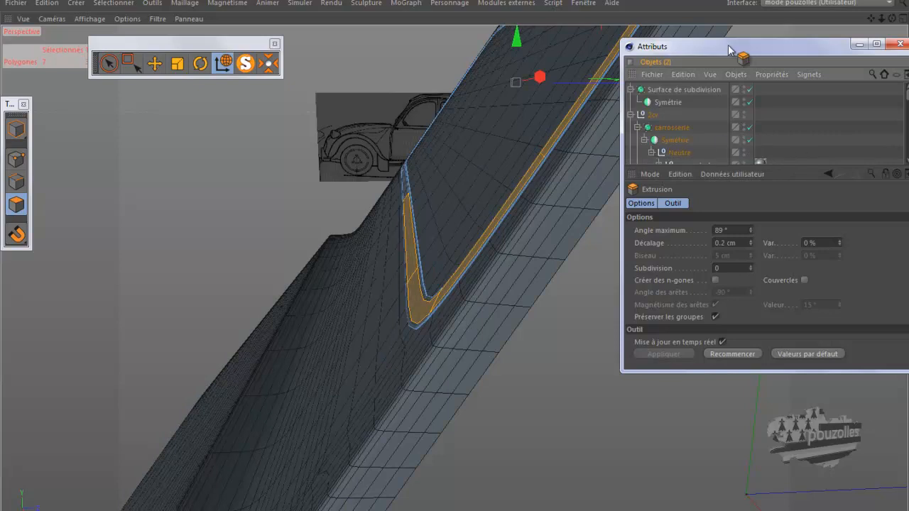
drag(892, 19, 454, 260)
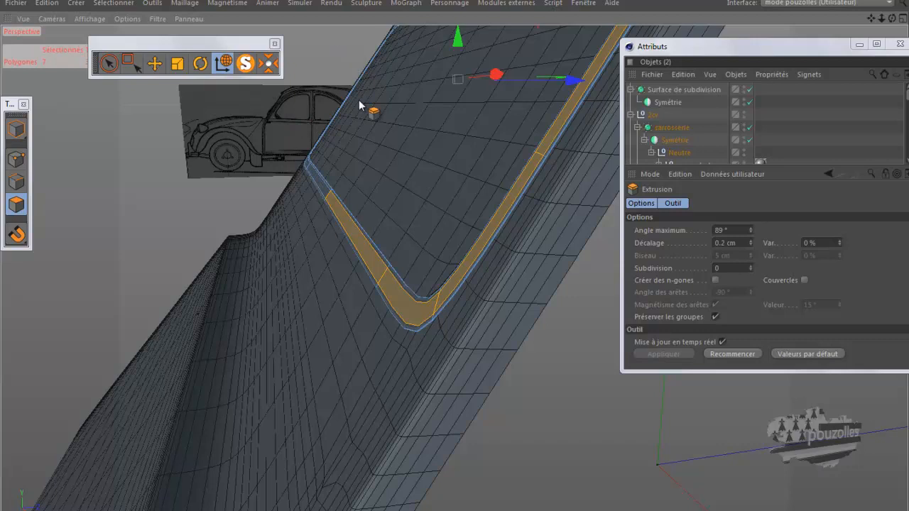
- Disable carrosserie's subdivision surface and undo the two 0.2 cm seal extrusions
click(583, 3)
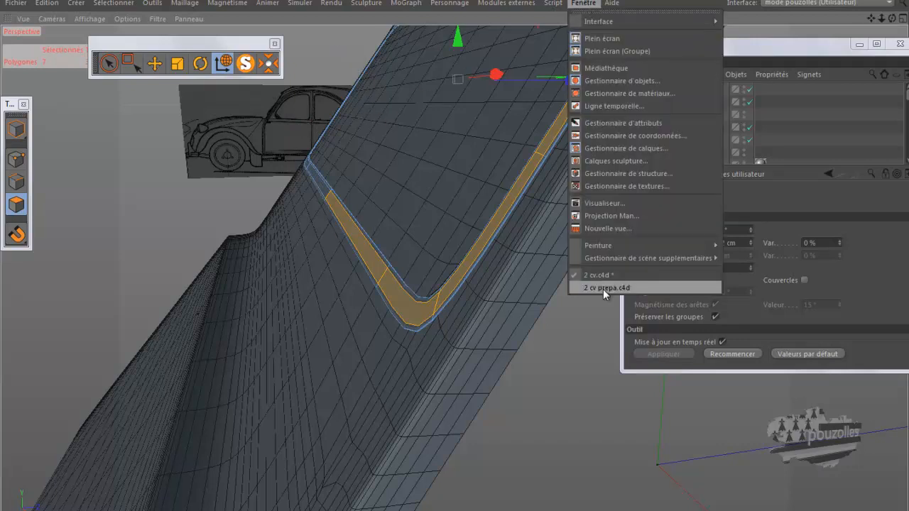
click(580, 5)
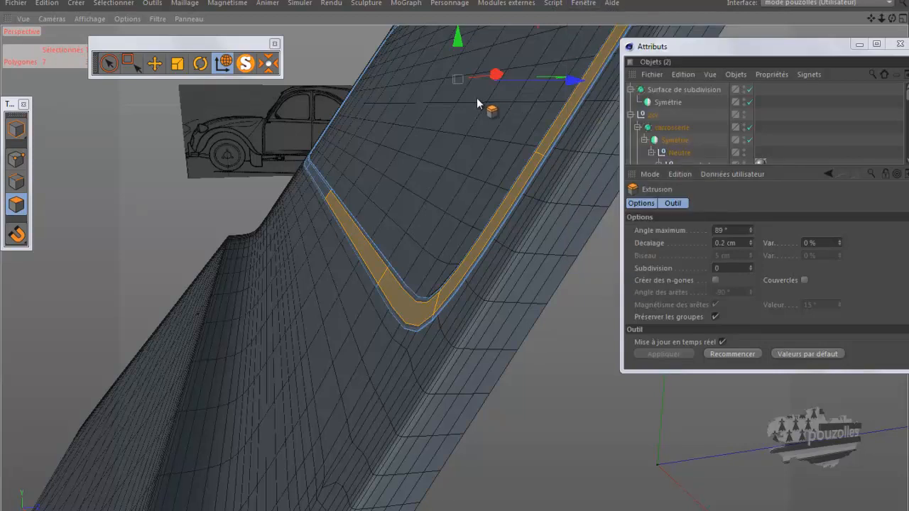
key(q)
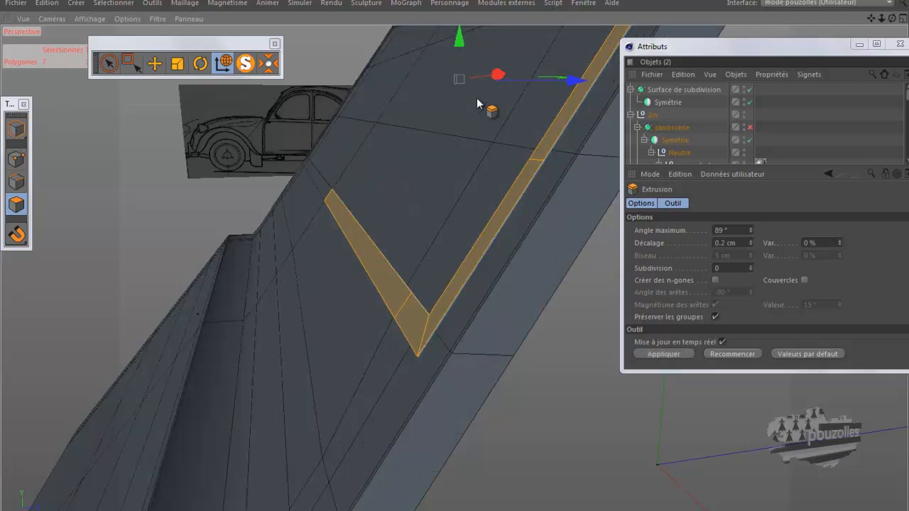
key(ctrl+z)
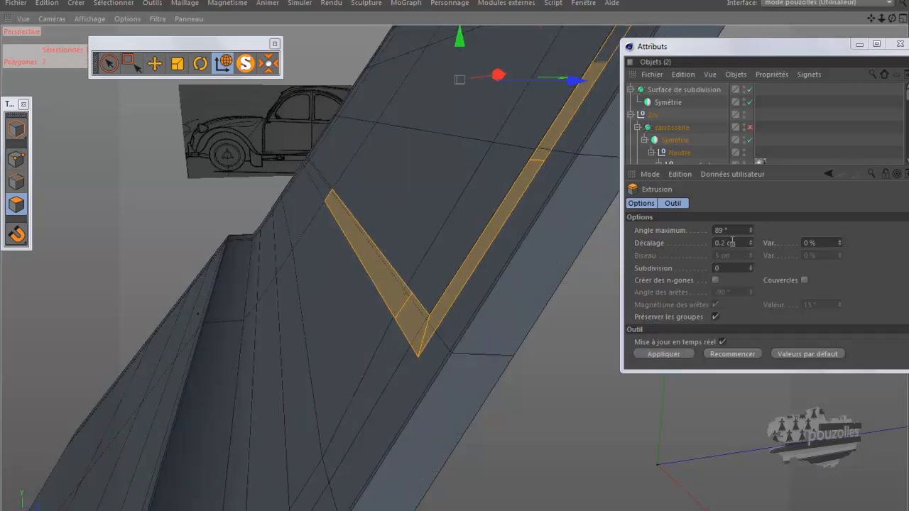
- Extrude the seal's polygons by 0.3 cm, repeat the extrusion once, and enable carrosserie's subdivision surface
click(728, 242)
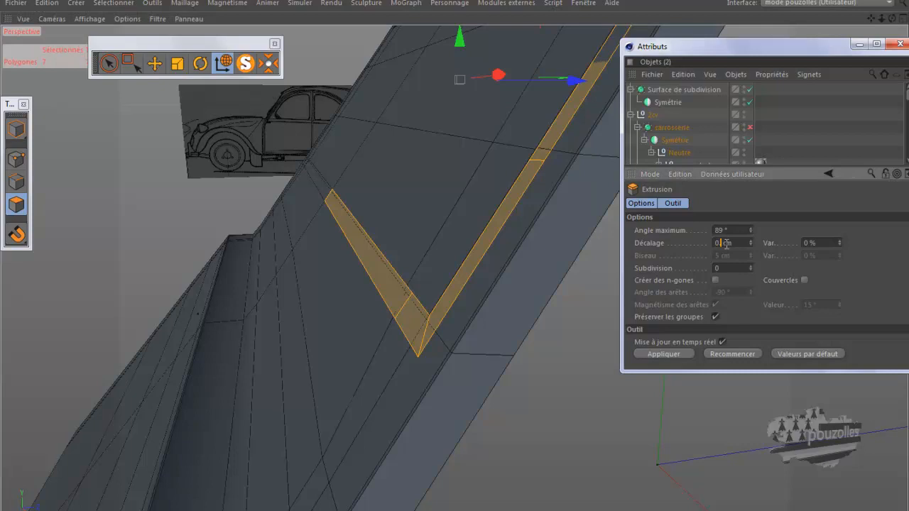
key(BackSpace)
text(3)
click(683, 354)
click(729, 353)
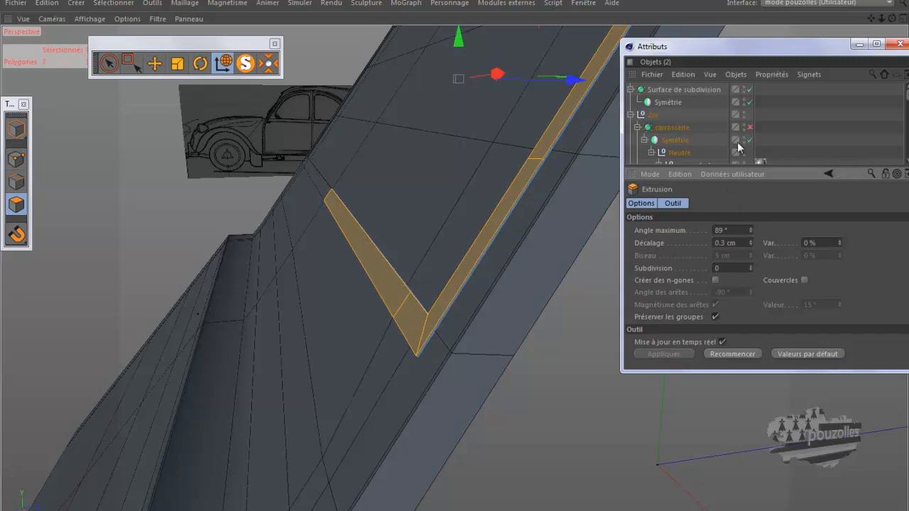
click(749, 127)
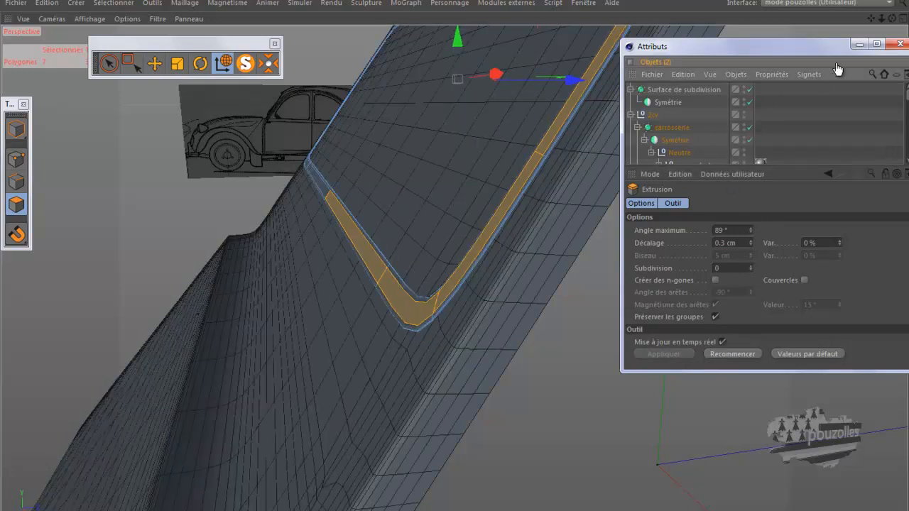
- Minimize the attributes window, activate the Move tool and examine the whole extruded seal around the windscreen
click(857, 46)
alt+drag(600, 350, 398, 401)
click(155, 64)
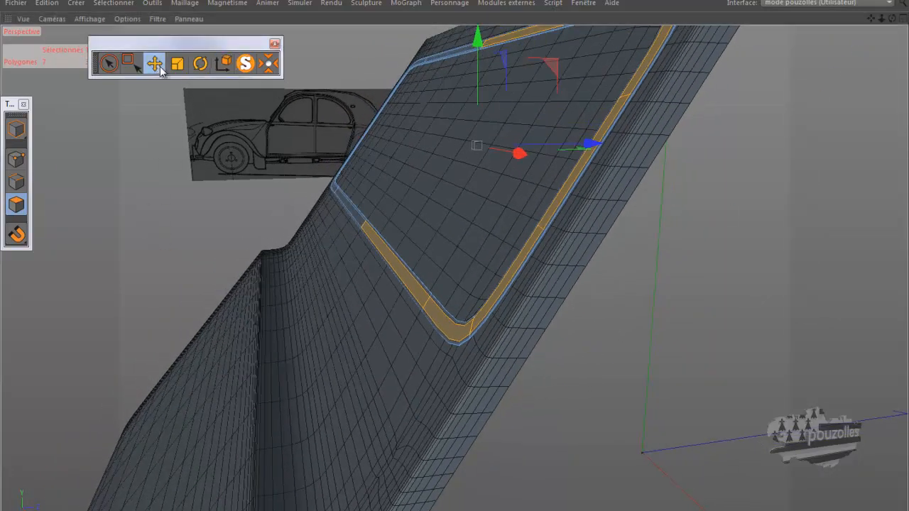
click(244, 66)
click(244, 65)
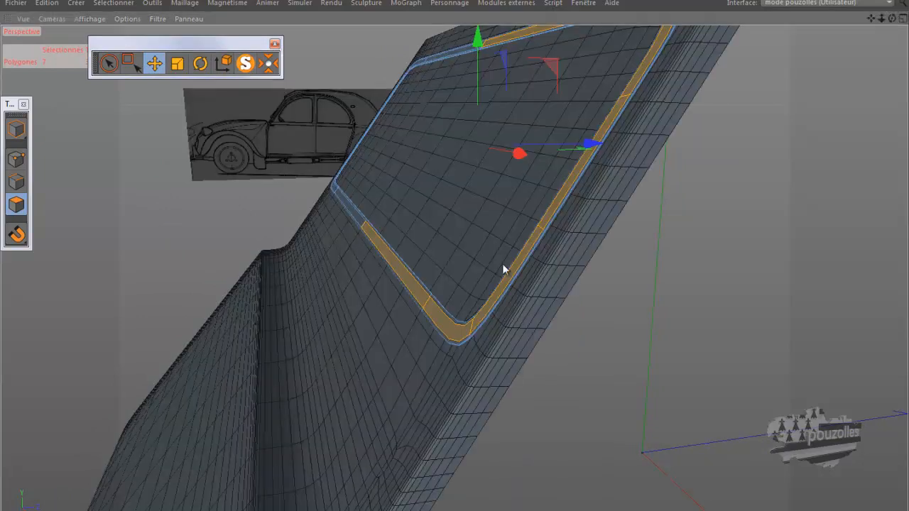
alt+drag(501, 301, 454, 260)
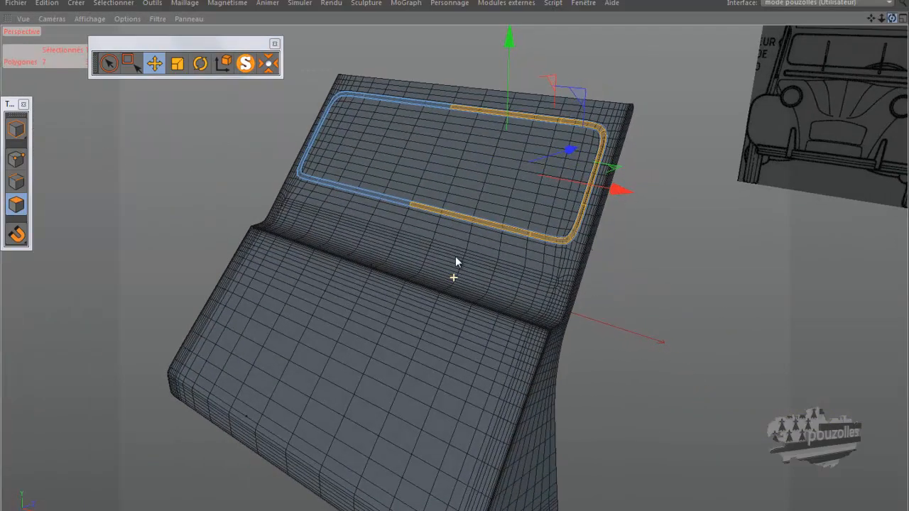
scroll(731, 140, down, 4)
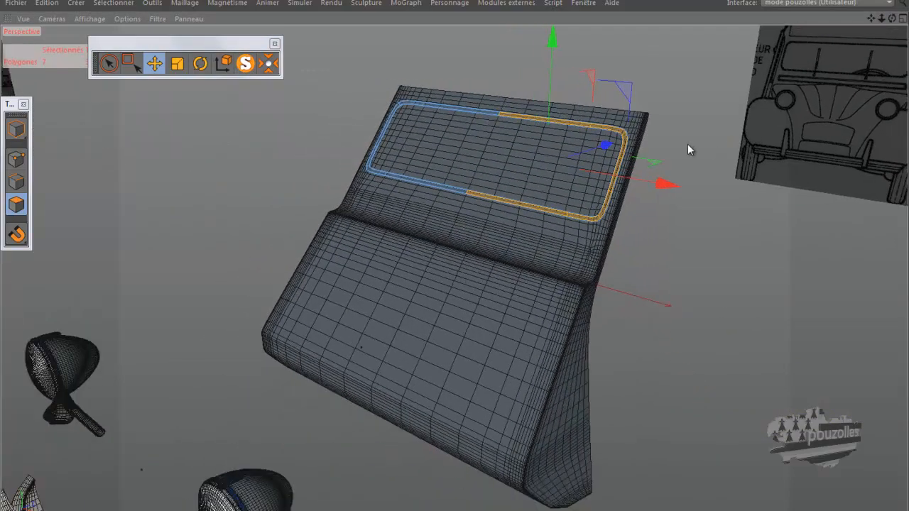
- Restore the full layout, switch to model mode and apply the black material Mat.6 to the windscreen seal
key(ctrl+Tab)
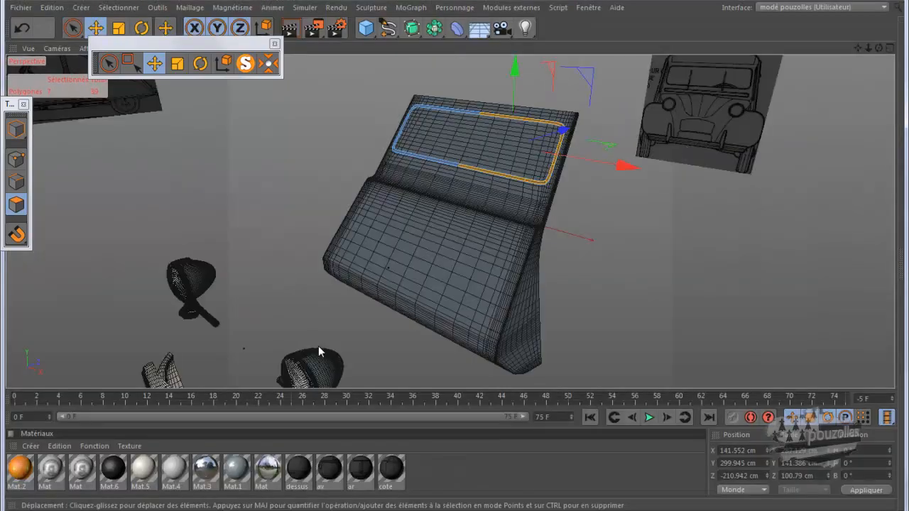
click(114, 469)
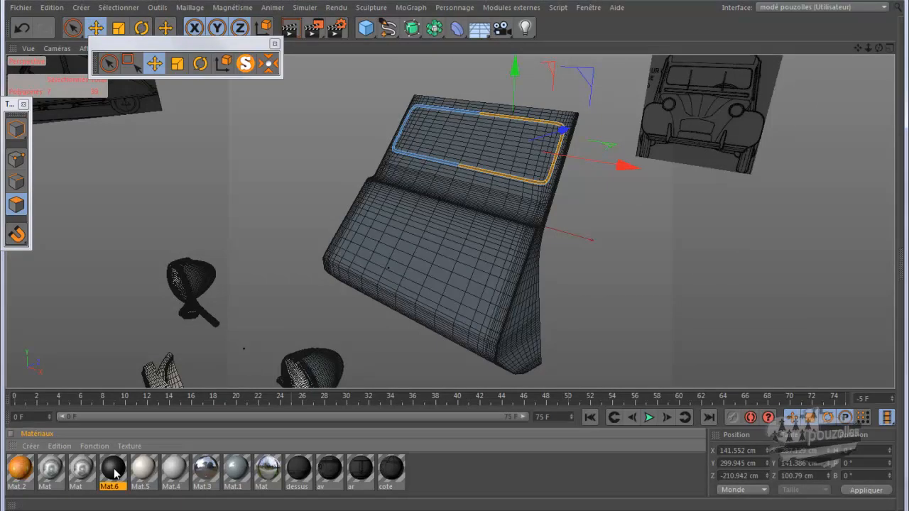
drag(112, 466, 459, 264)
drag(498, 186, 113, 466)
click(17, 129)
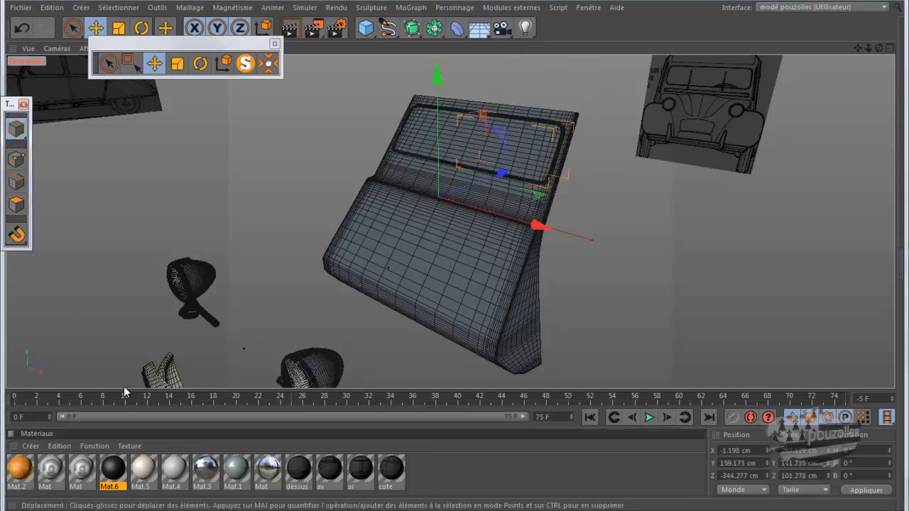
click(112, 470)
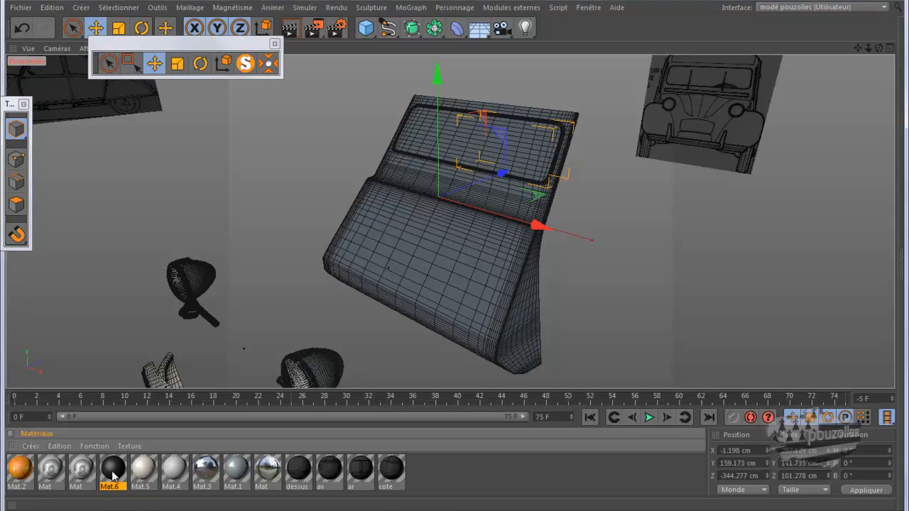
click(95, 446)
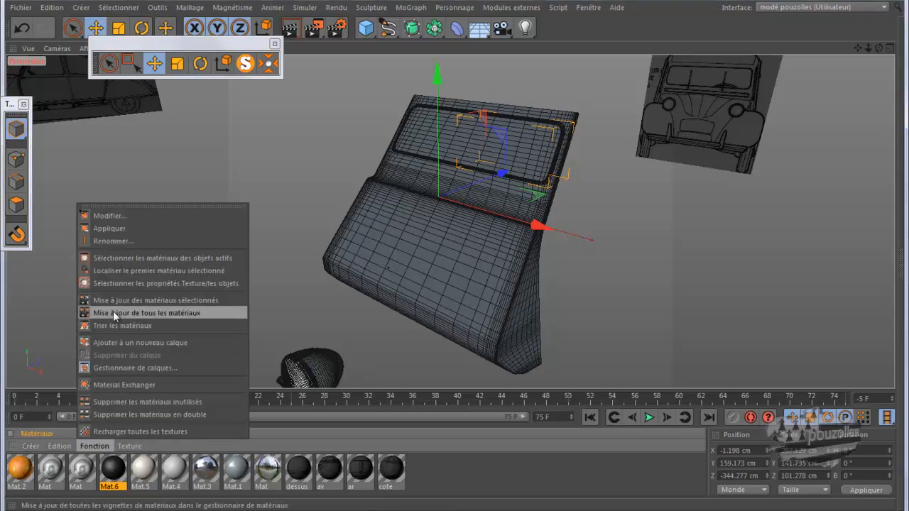
click(114, 228)
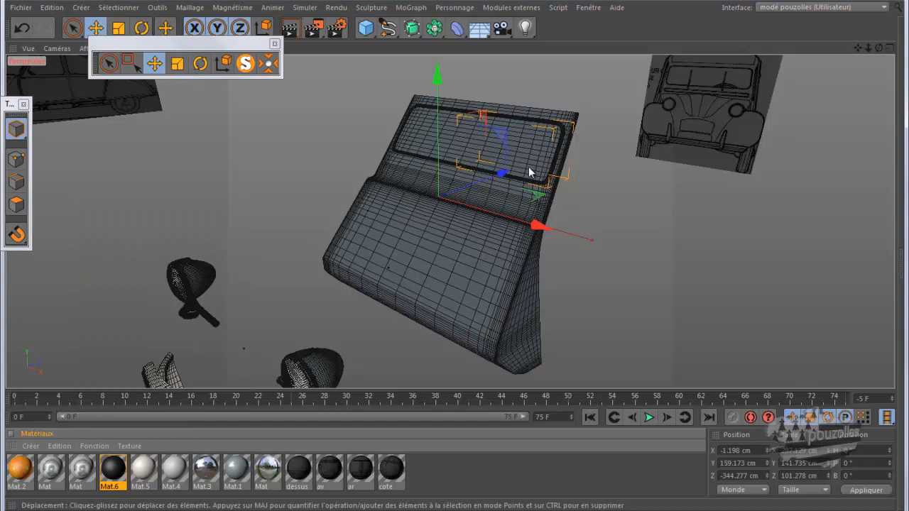
- Create a new material with transparency enabled and its refraction set to 1.05
double_click(419, 475)
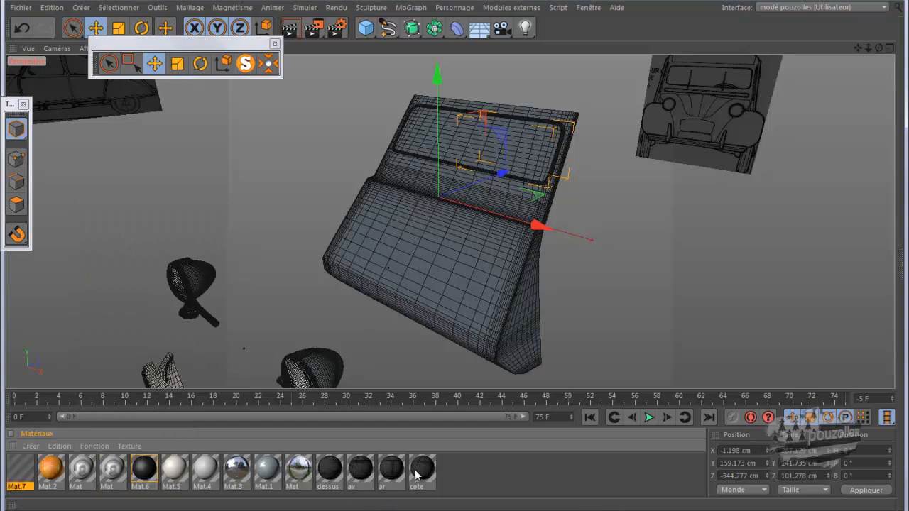
double_click(22, 471)
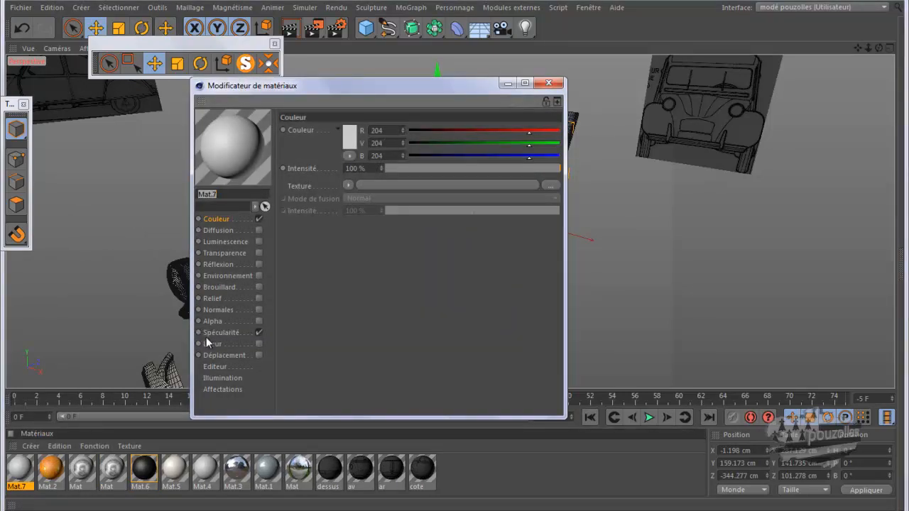
click(258, 253)
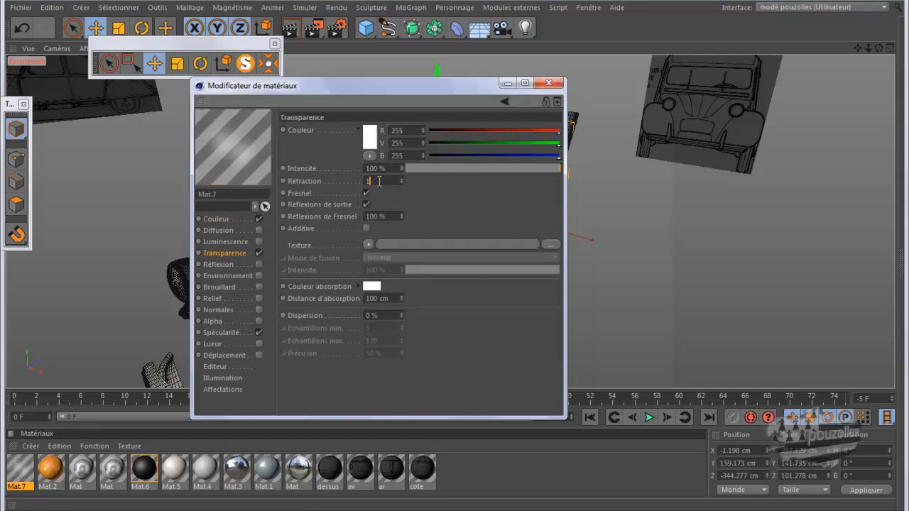
text(05)
key(Return)
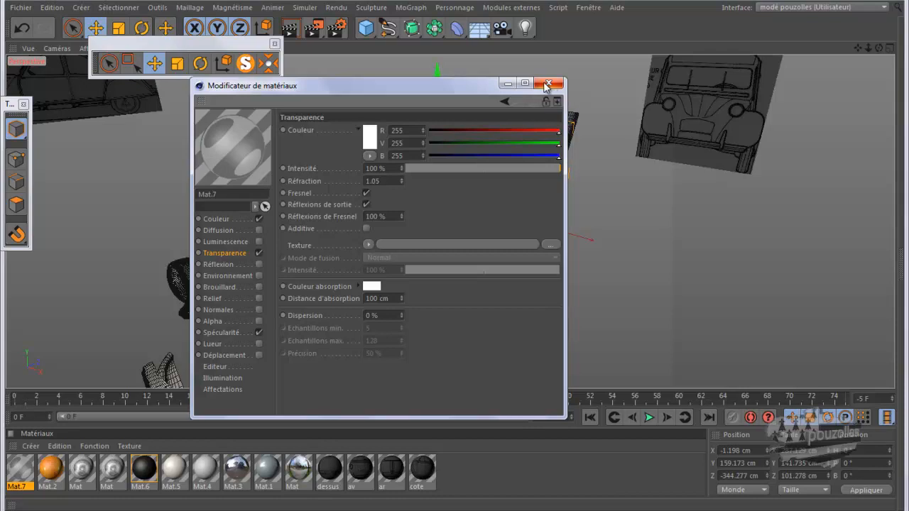
click(547, 84)
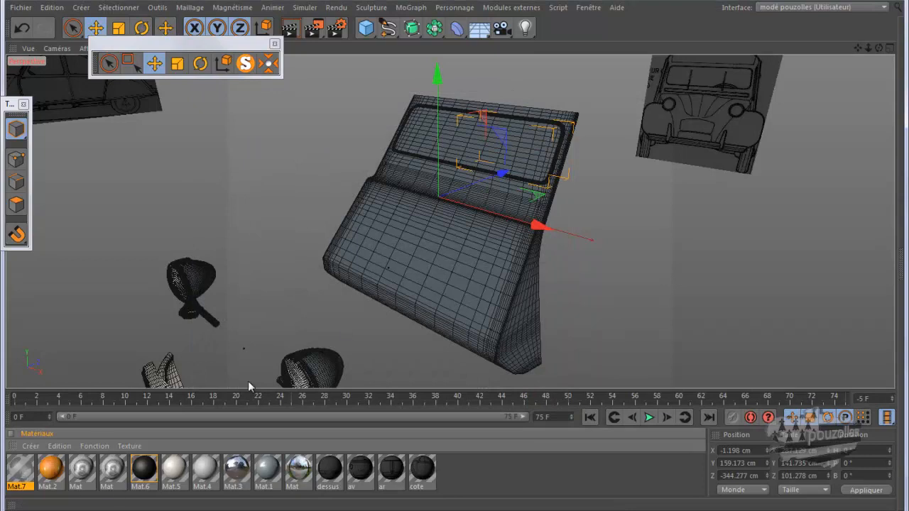
- Select vitre av in the carrosserie group of the object list and centre its axis on its geometry
click(419, 138)
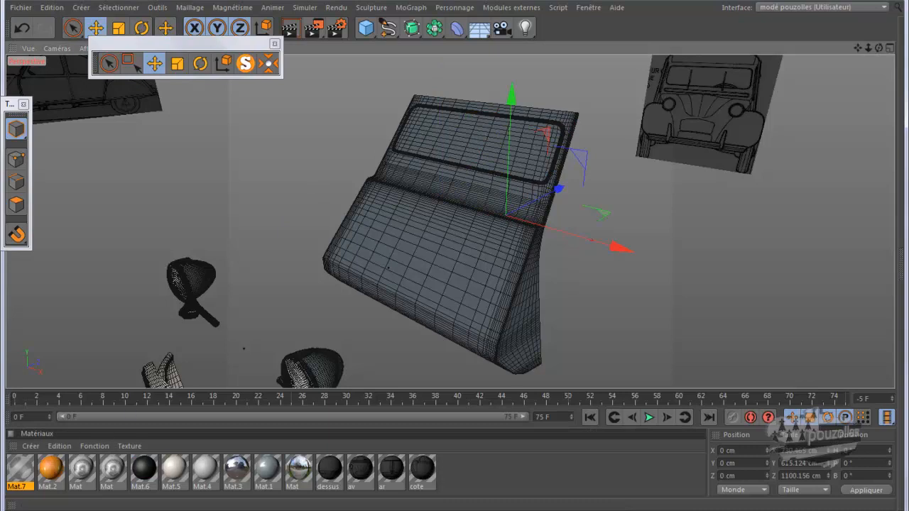
key(shift+F5)
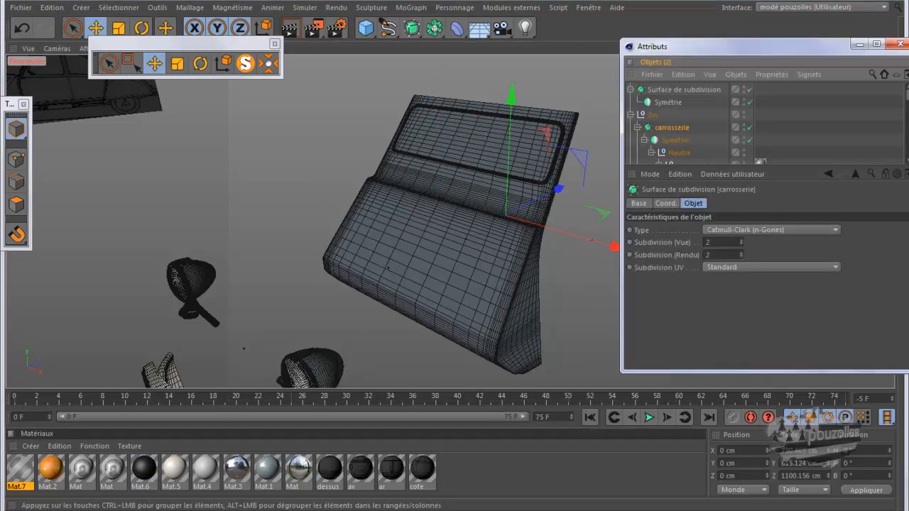
scroll(705, 122, down, 5)
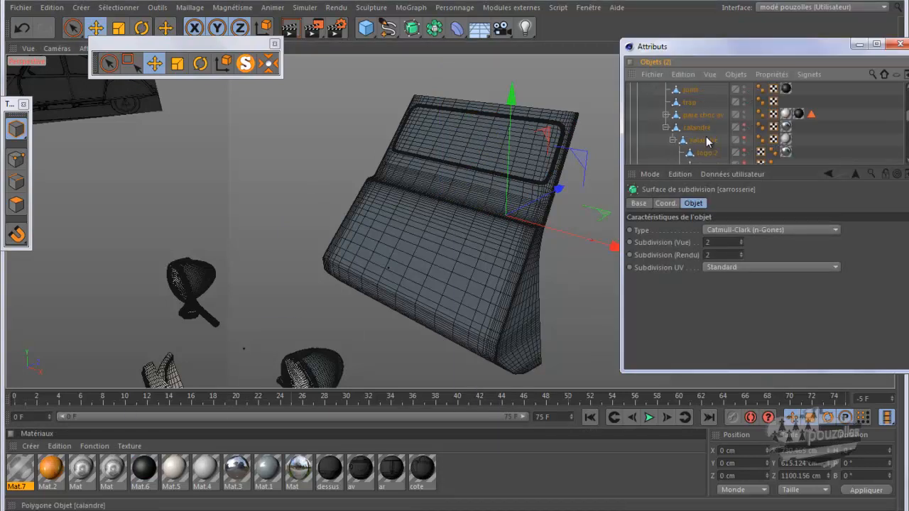
scroll(707, 144, up, 5)
scroll(706, 144, down, 3)
click(694, 152)
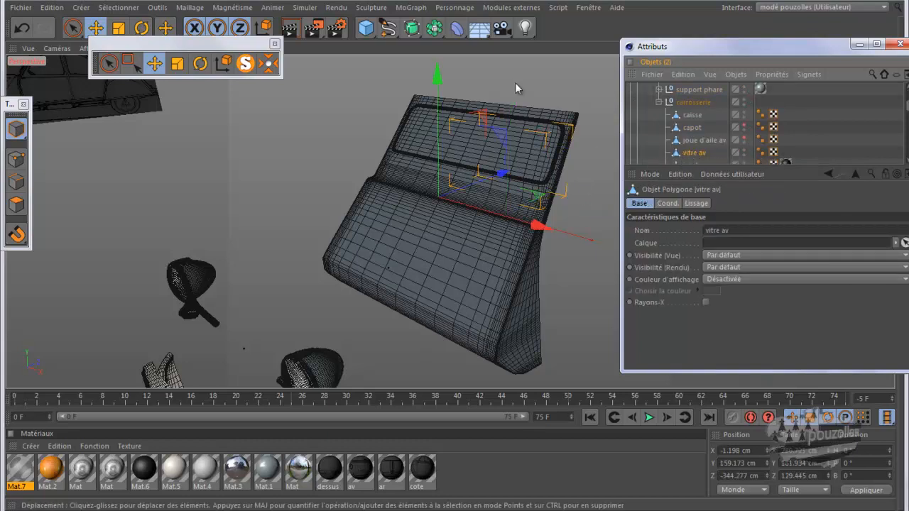
click(269, 64)
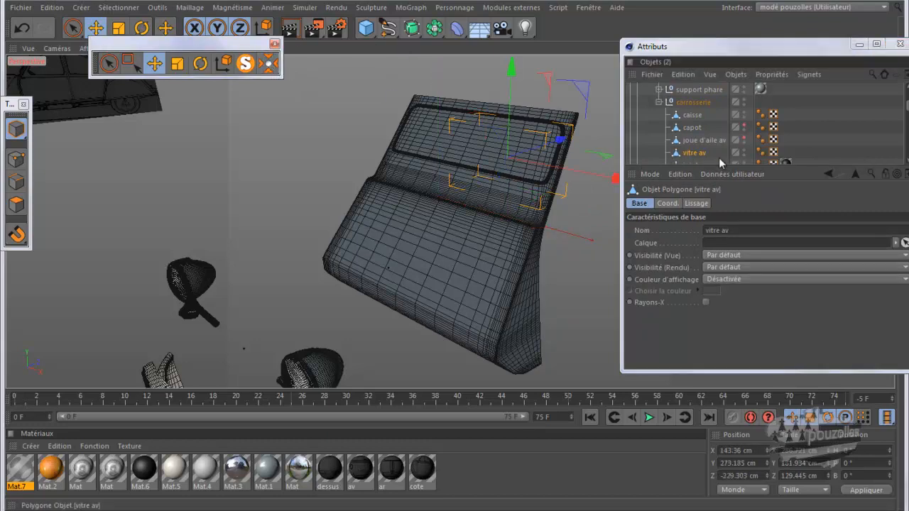
- Enlarge the object list, select joint in the carrosserie group and centre its axis on its geometry
drag(710, 169, 710, 217)
click(693, 164)
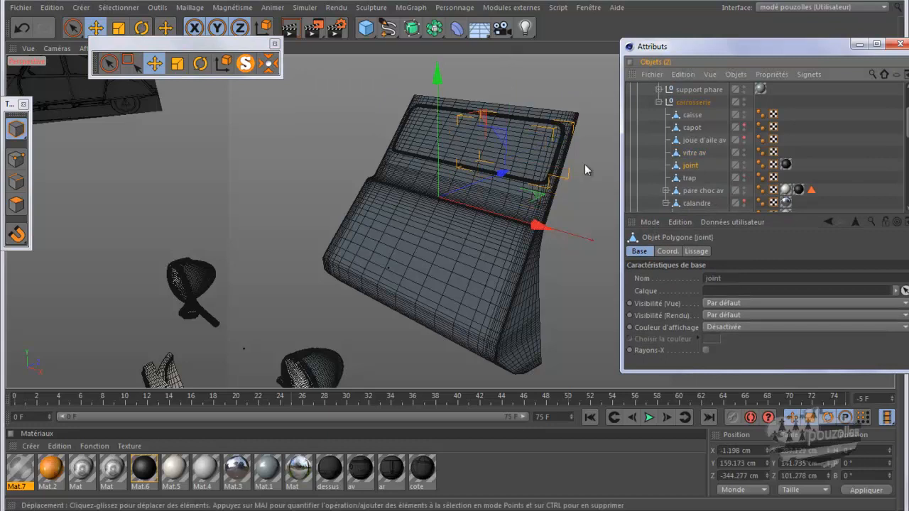
click(269, 63)
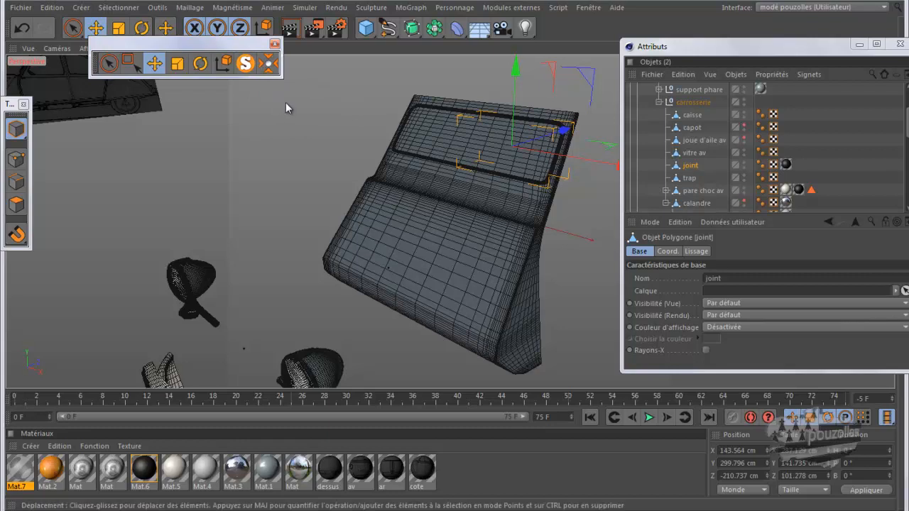
click(692, 165)
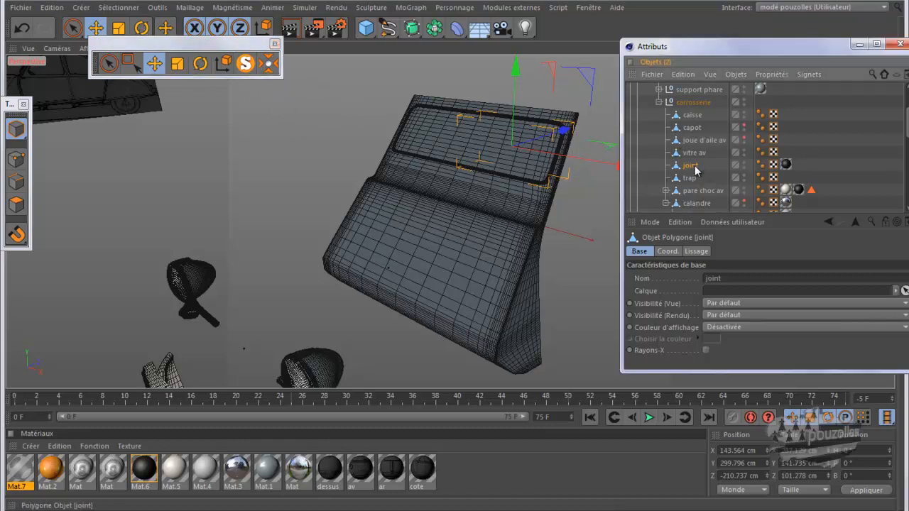
- Select vitre av and apply the transparent material Mat.7 to it
click(693, 153)
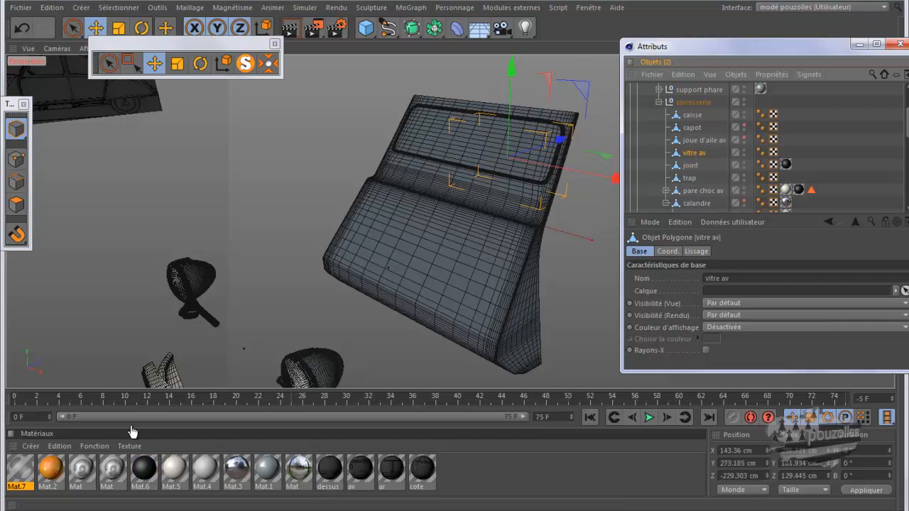
click(20, 476)
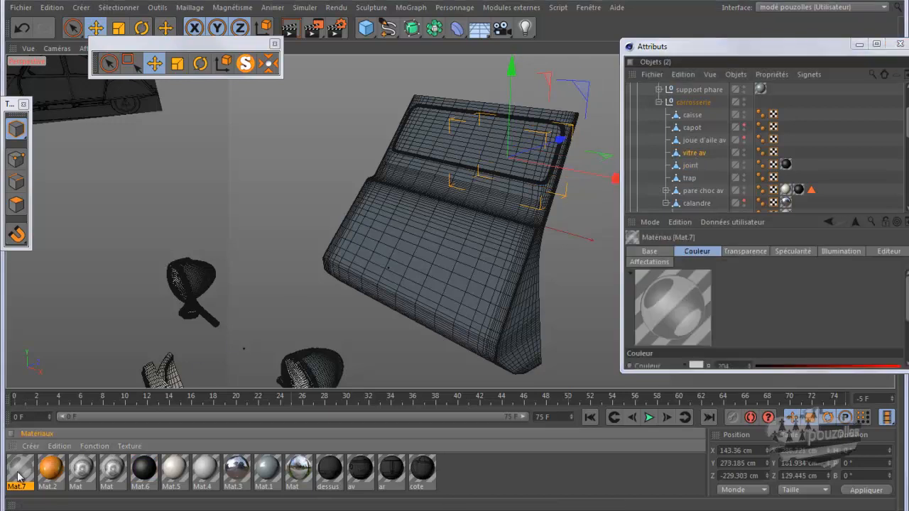
click(100, 448)
click(122, 228)
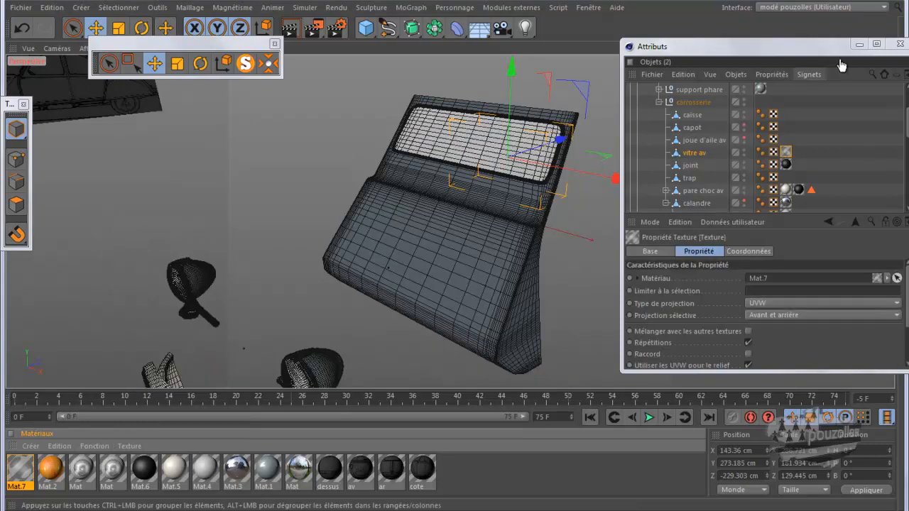
- Minimize the attributes window, maximize the perspective view and render the car's front to check the windscreen glass
click(862, 44)
scroll(622, 125, down, 2)
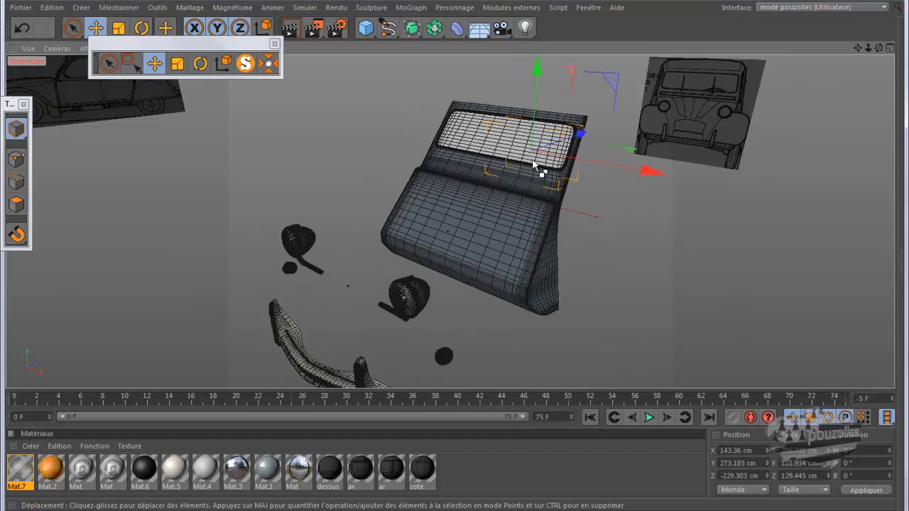
key(ctrl+Tab)
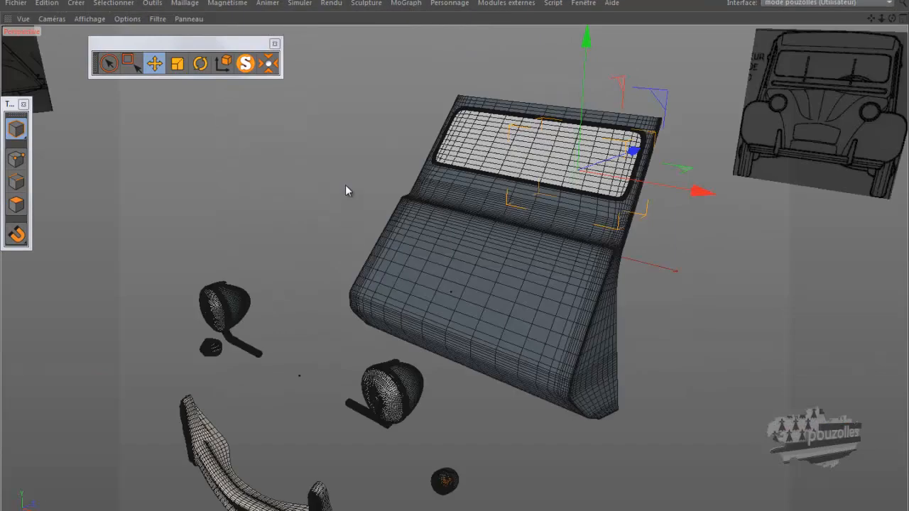
scroll(332, 169, down, 3)
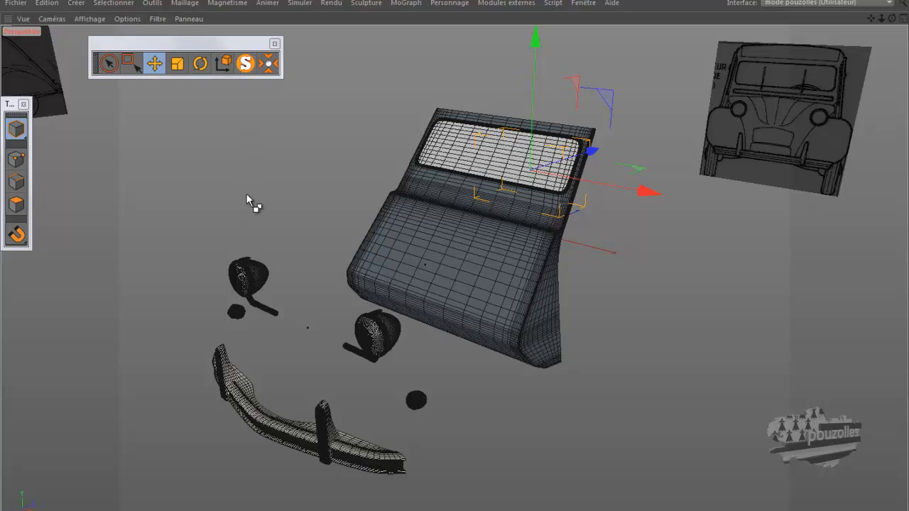
key(ctrl+r)
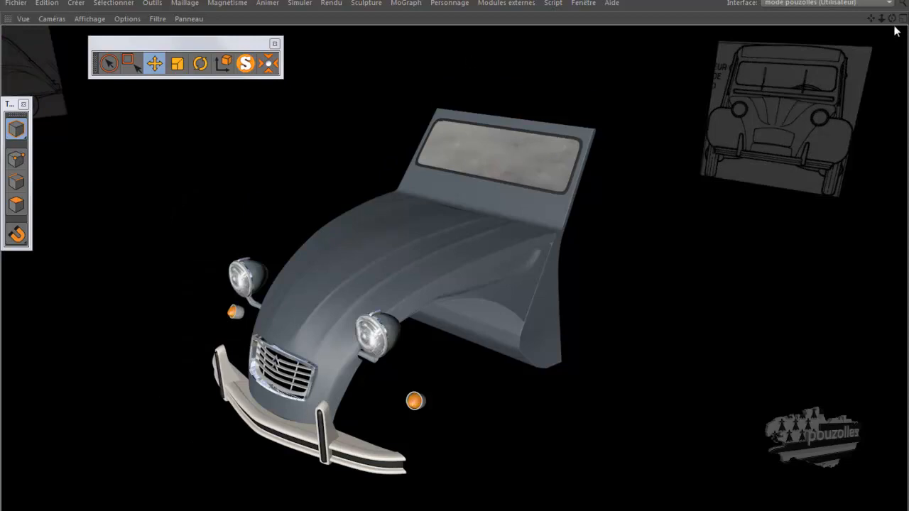
- Render the windscreen again from a higher viewing angle, then return to a lower three-quarter view
click(455, 258)
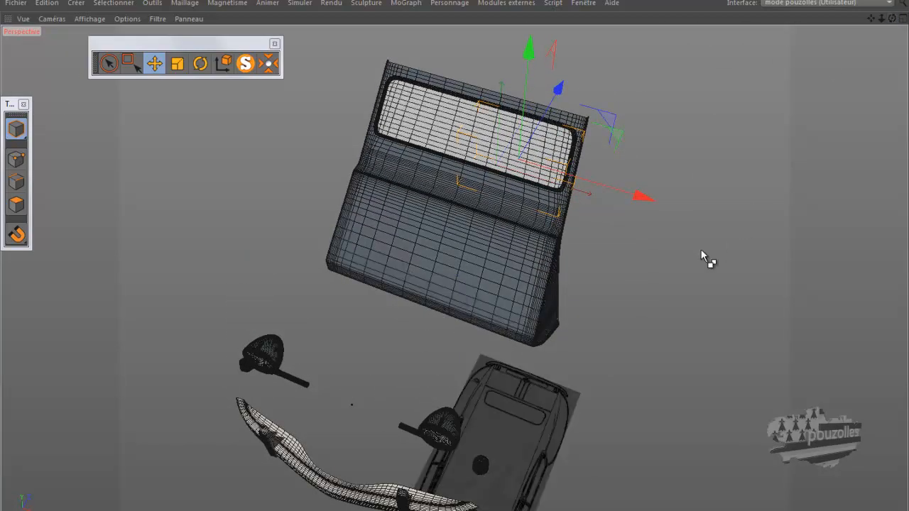
key(ctrl+r)
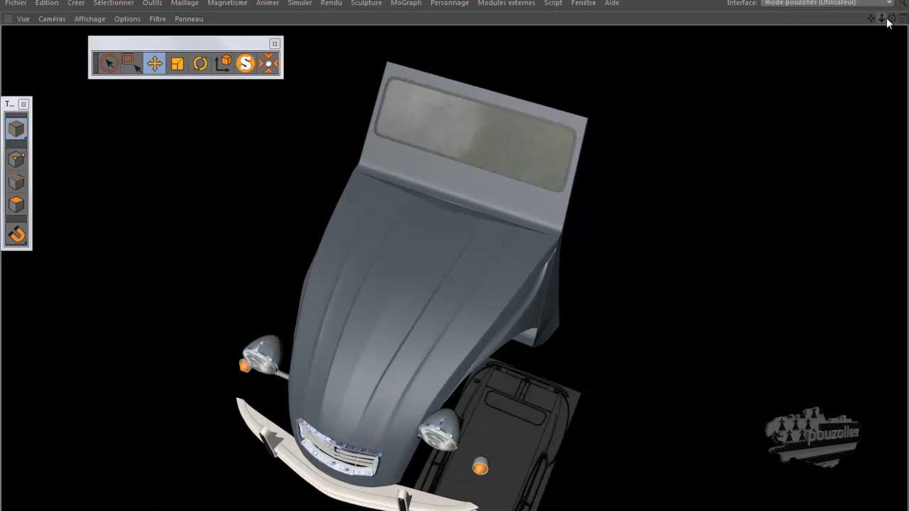
click(451, 261)
mouse_move(451, 257)
alt+mouse_down()
mouse_move(441, 253)
mouse_move(458, 260)
alt+mouse_up()
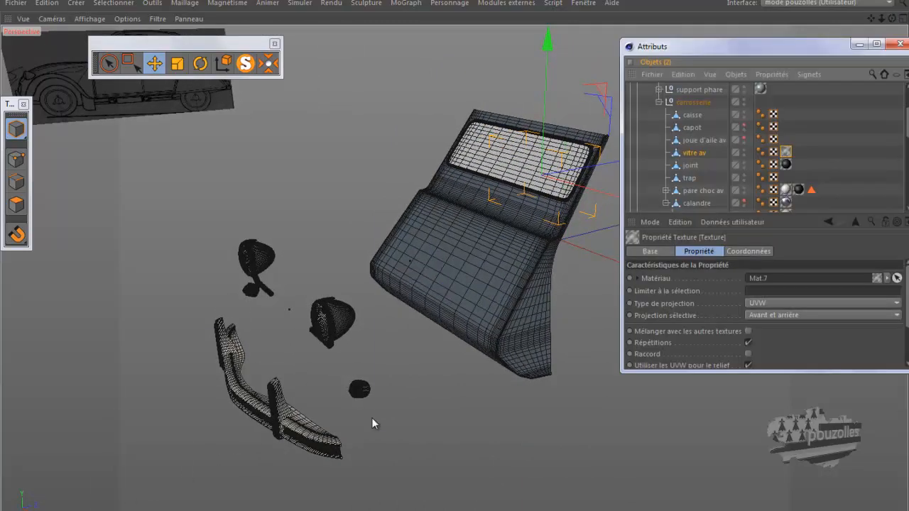
- Try turning off Visibilité par réfraction in the render tag of Sphère and render the view
scroll(735, 178, down, 5)
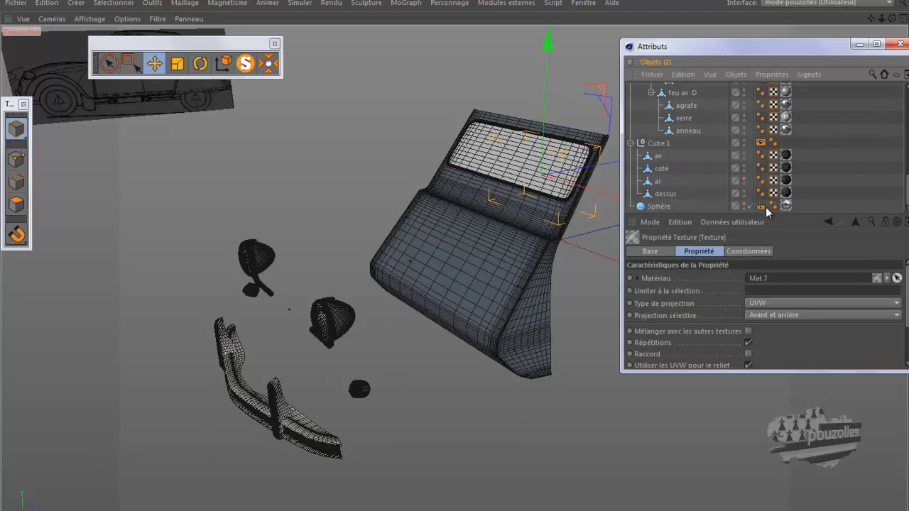
click(761, 206)
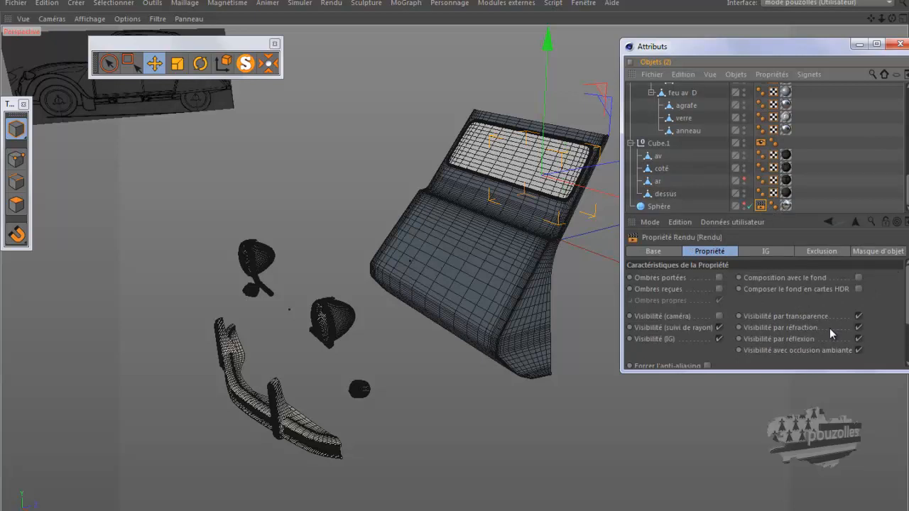
click(860, 328)
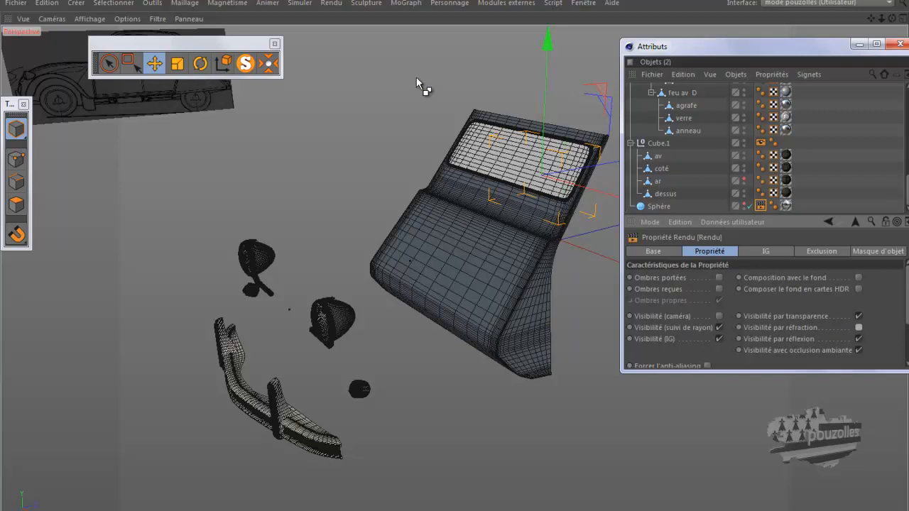
key(ctrl+r)
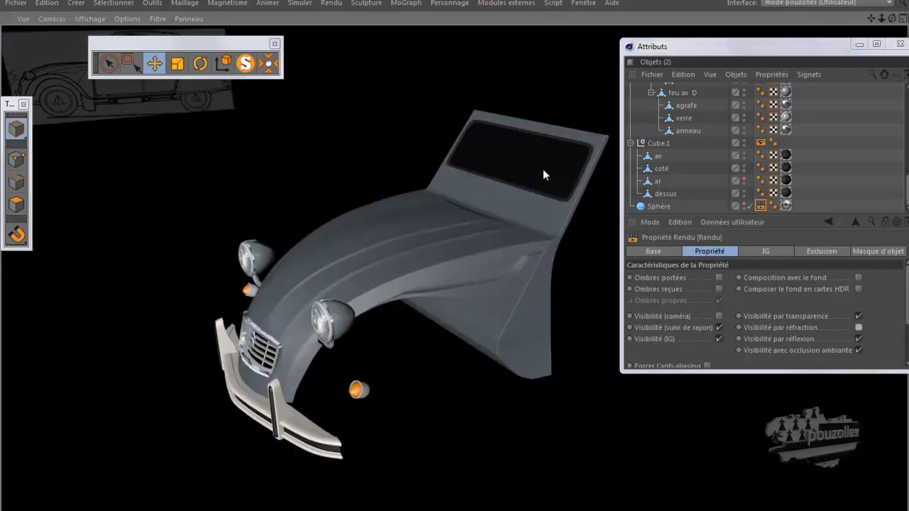
- Keep Visibilité par réfraction on for Sphère, turn off Visibilité par transparence, and render the view with the attributes window minimized
click(858, 318)
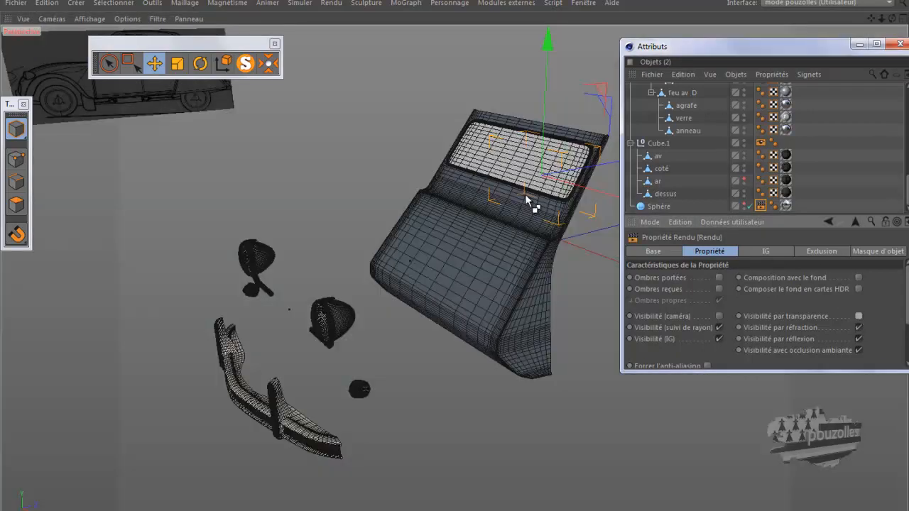
key(ctrl+r)
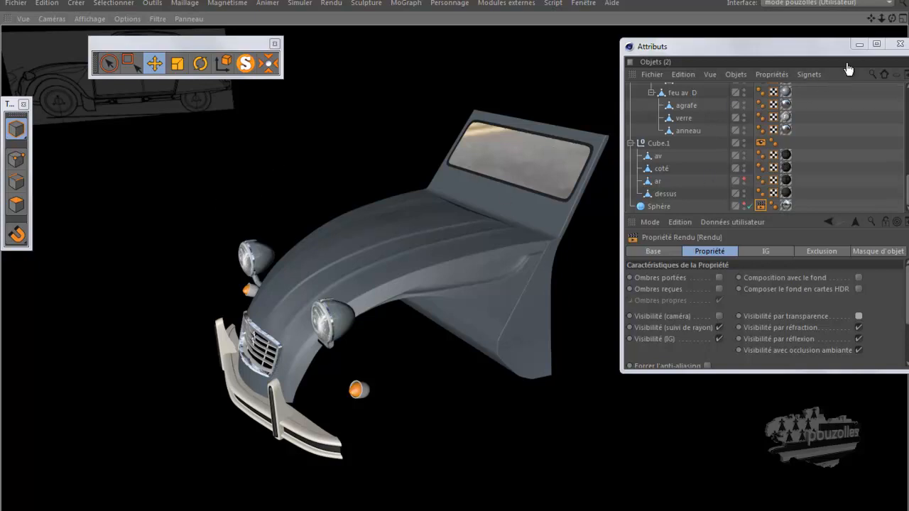
click(858, 45)
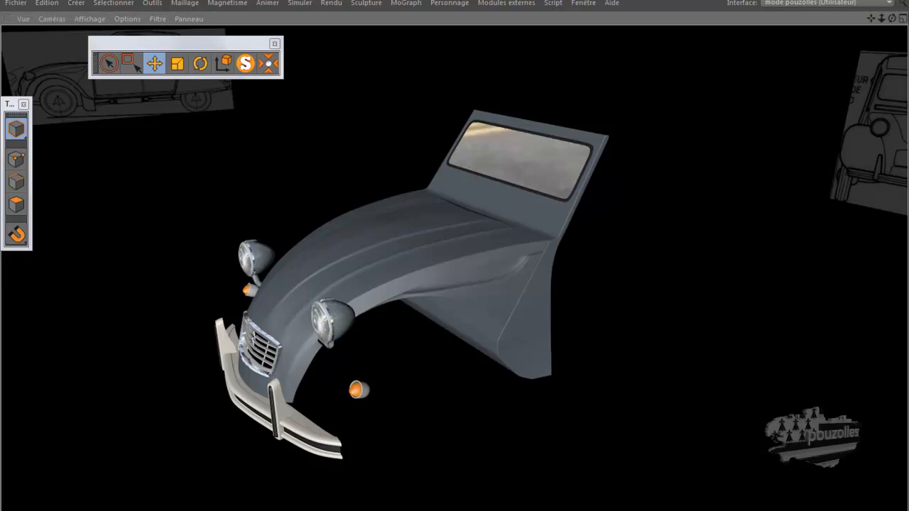
- Restore the attributes window, enlarge its object list and collapse the Cube.1 group
mouse_move(82, 510)
click(99, 510)
drag(675, 217, 699, 311)
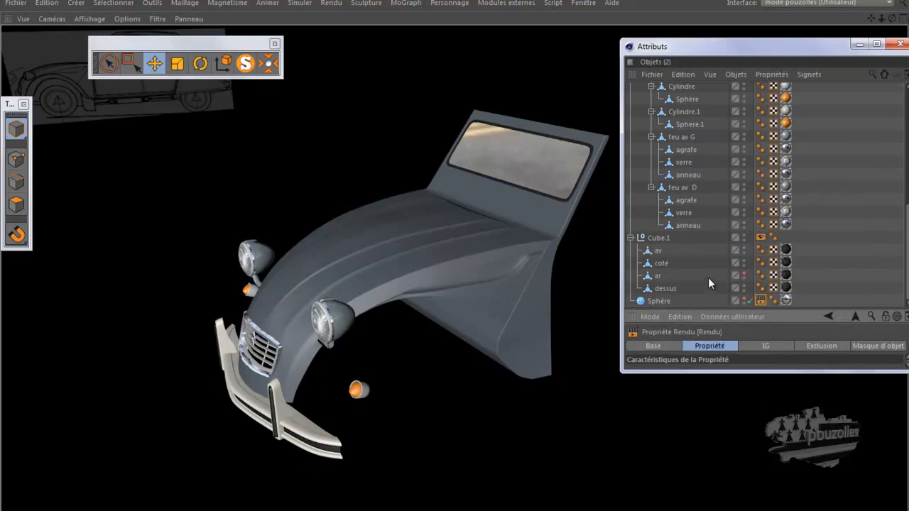
click(630, 238)
- Make calandre with its nested parts and the capot visible in the viewport
scroll(729, 229, up, 4)
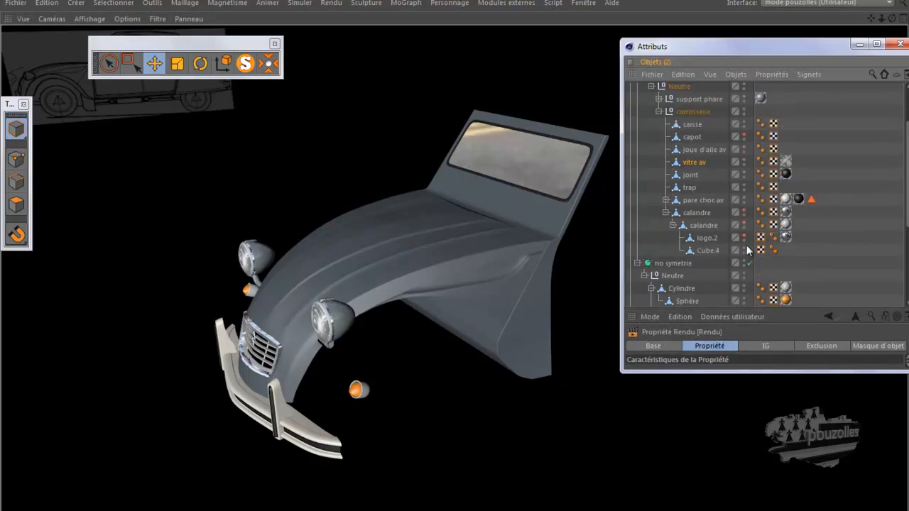
click(744, 248)
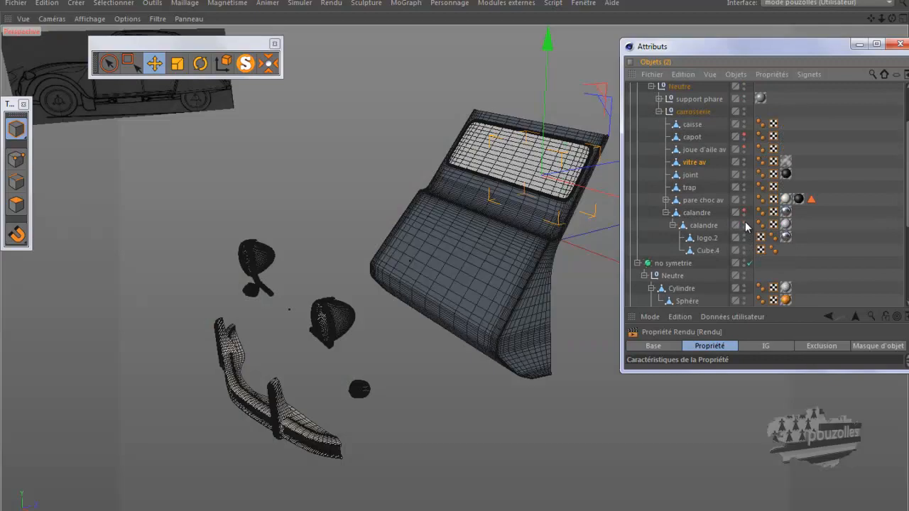
click(744, 211)
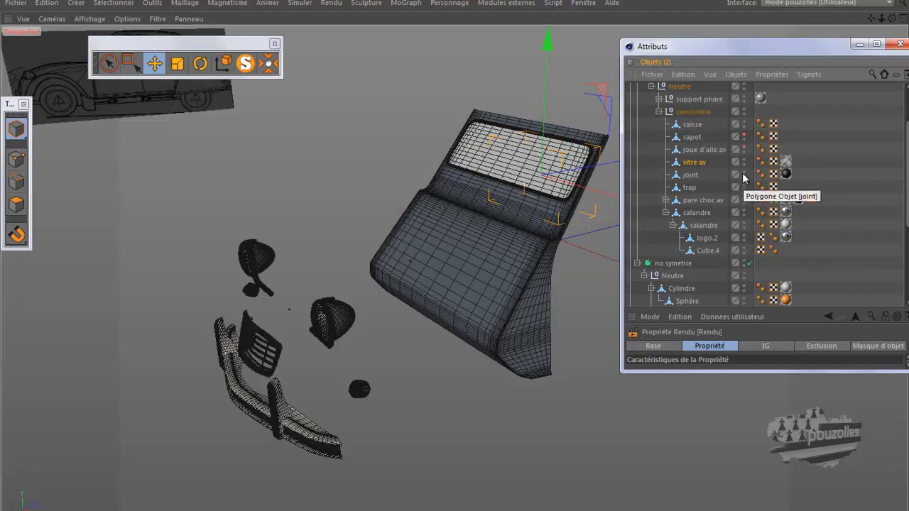
click(744, 137)
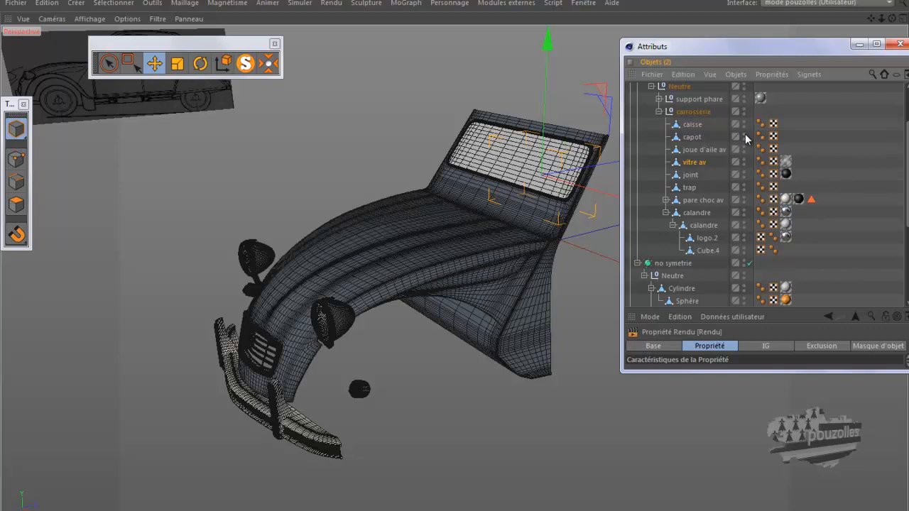
- Collapse the no symetrie group in the object list and return to the start of the list
scroll(742, 142, up, 3)
scroll(742, 142, down, 10)
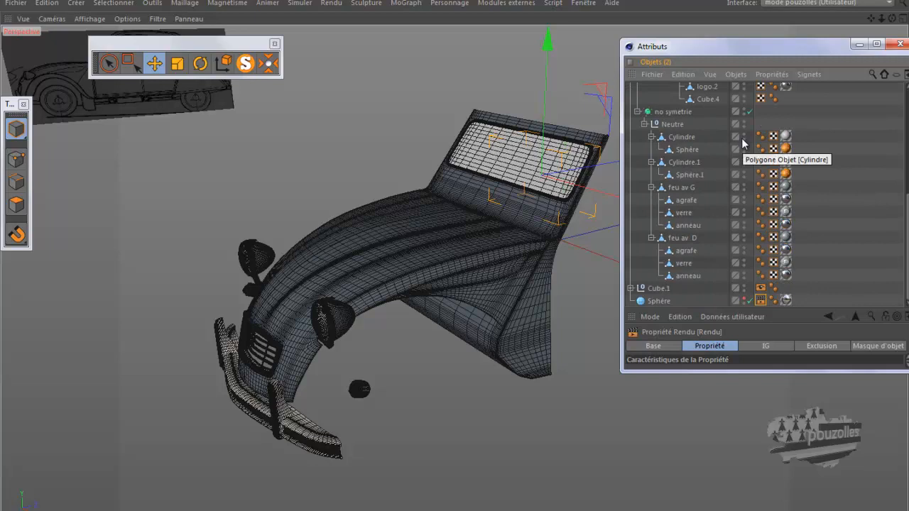
click(637, 111)
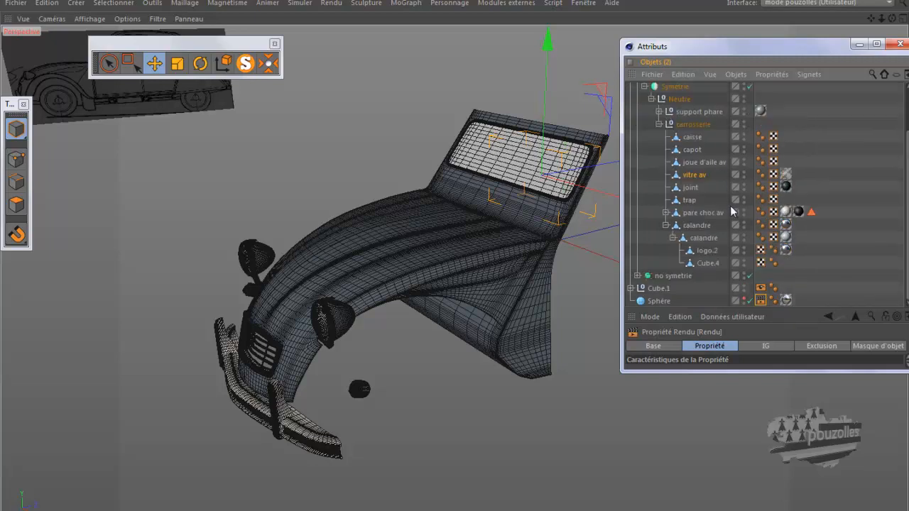
scroll(729, 226, up, 2)
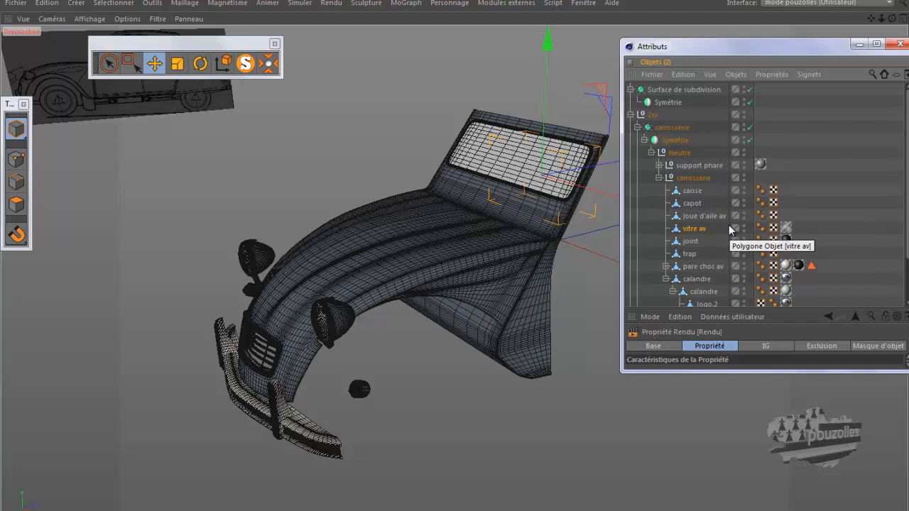
scroll(729, 224, down, 2)
scroll(729, 225, up, 2)
scroll(729, 225, down, 2)
scroll(728, 222, up, 2)
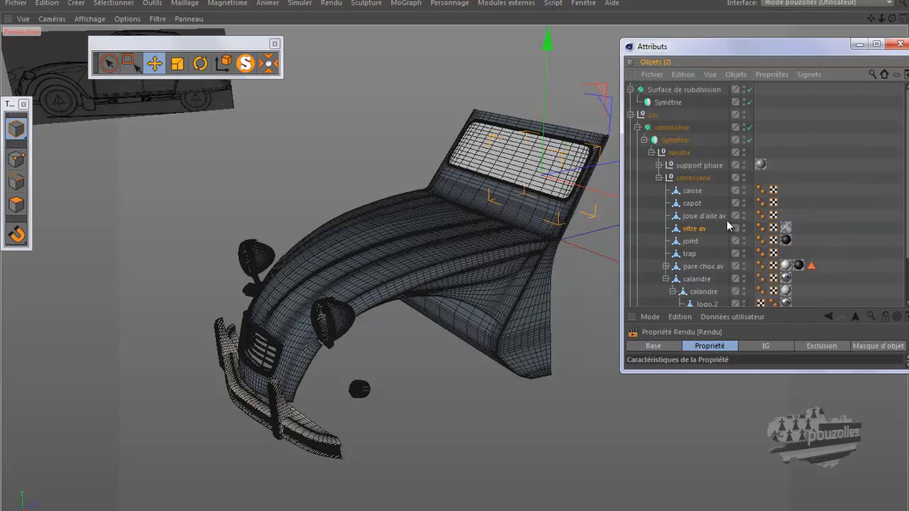
- Switch to the open document 2 cv prepa.c4d and select aile av in the carrosserie group
click(591, 6)
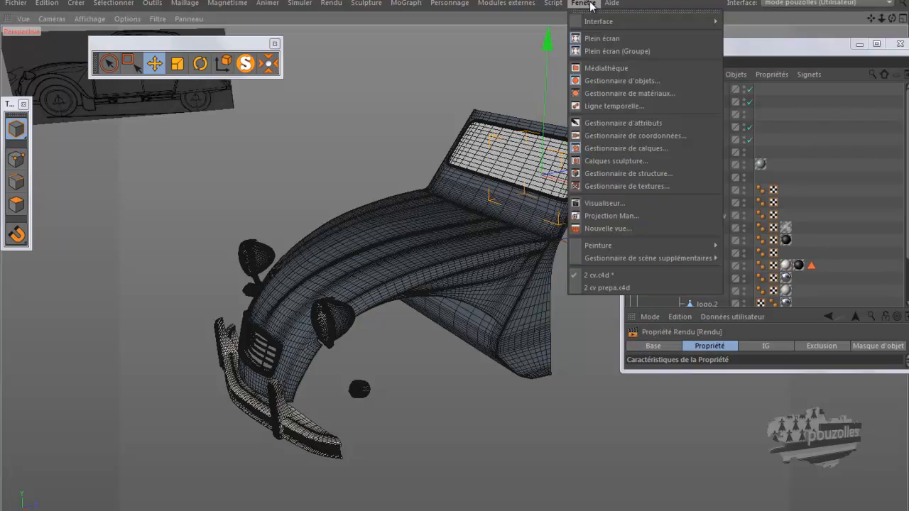
click(605, 289)
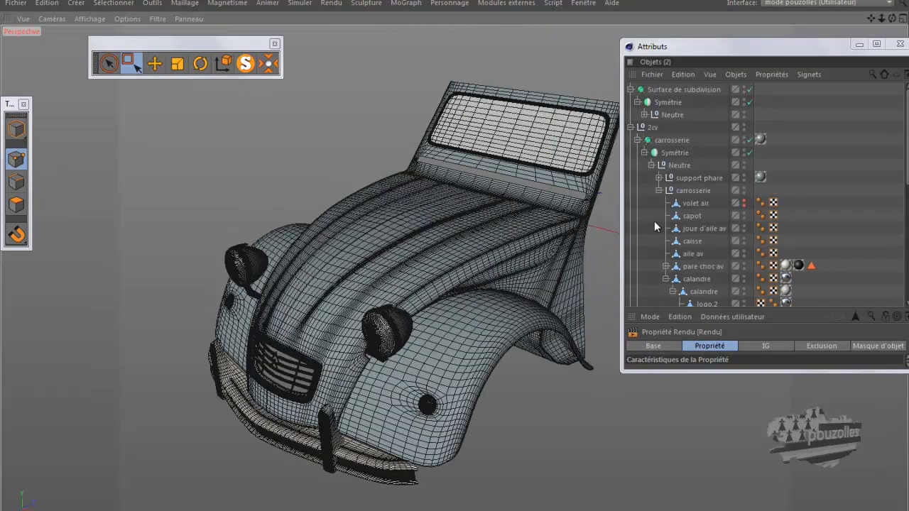
click(693, 253)
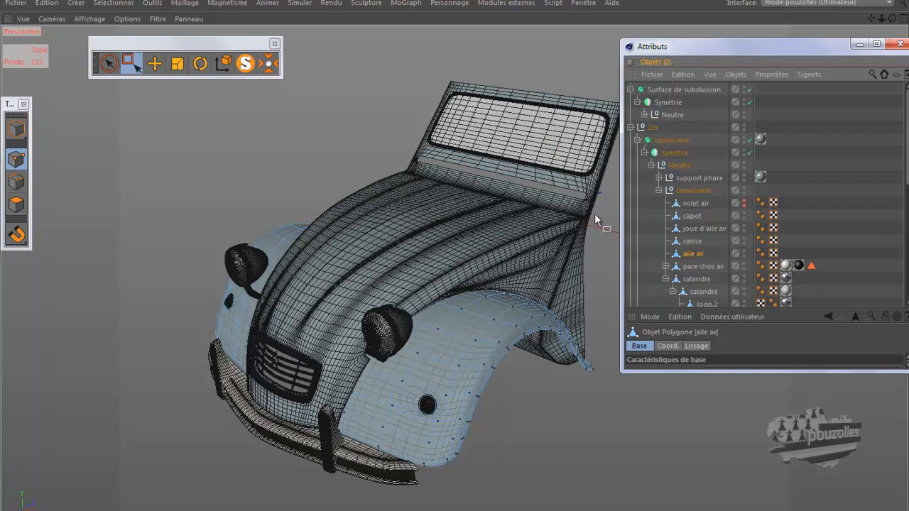
- Switch to Windows Explorer, view the part files in the fichier c4d folder, and minimize the folder window
key(alt+Tab)
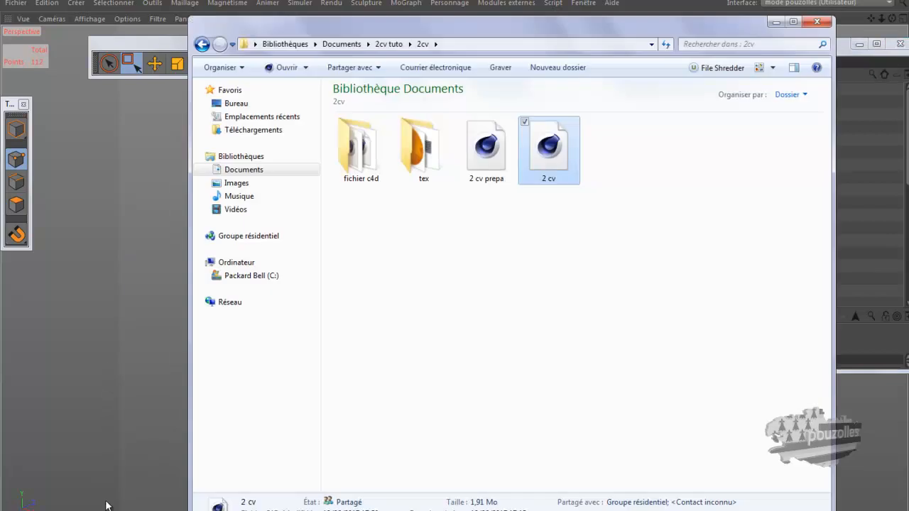
click(357, 165)
double_click(357, 164)
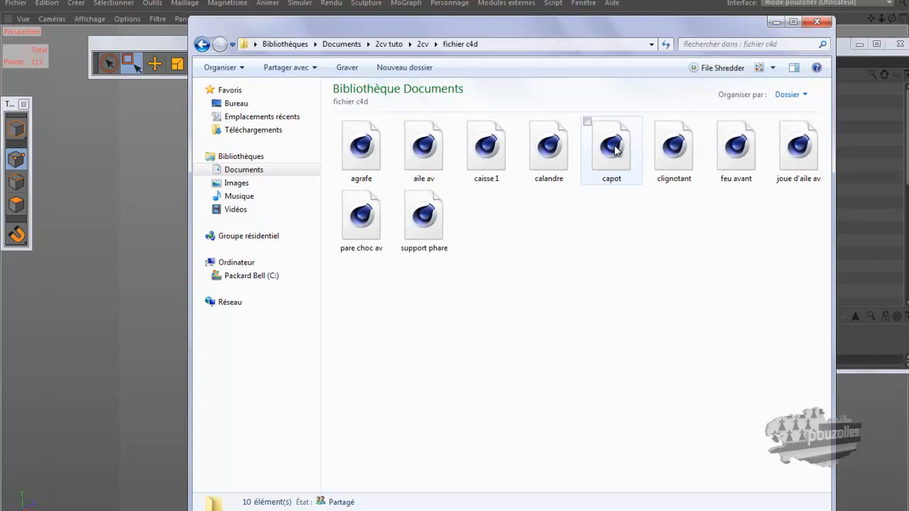
click(774, 24)
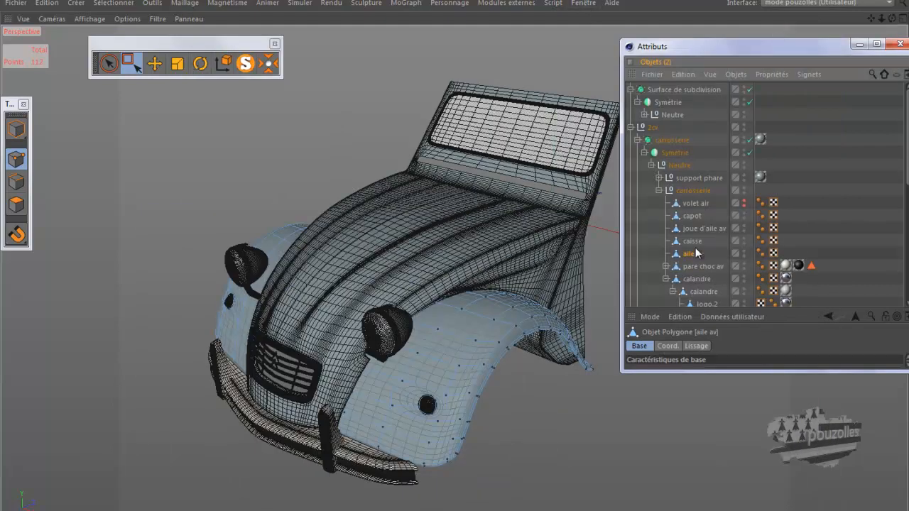
- Copy aile av from 2 cv prepa.c4d into 2 cv.c4d and place it below trap in the nested carrosserie group
click(684, 74)
click(699, 135)
click(583, 3)
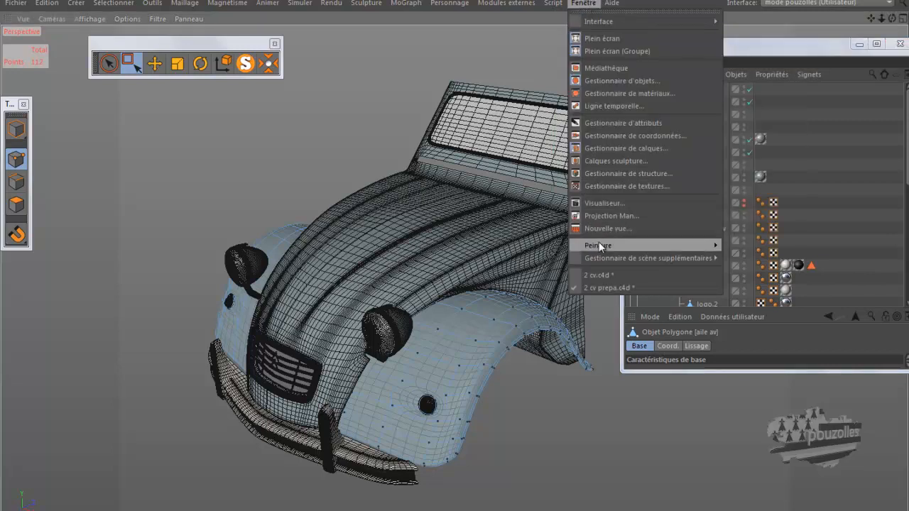
click(599, 274)
click(684, 74)
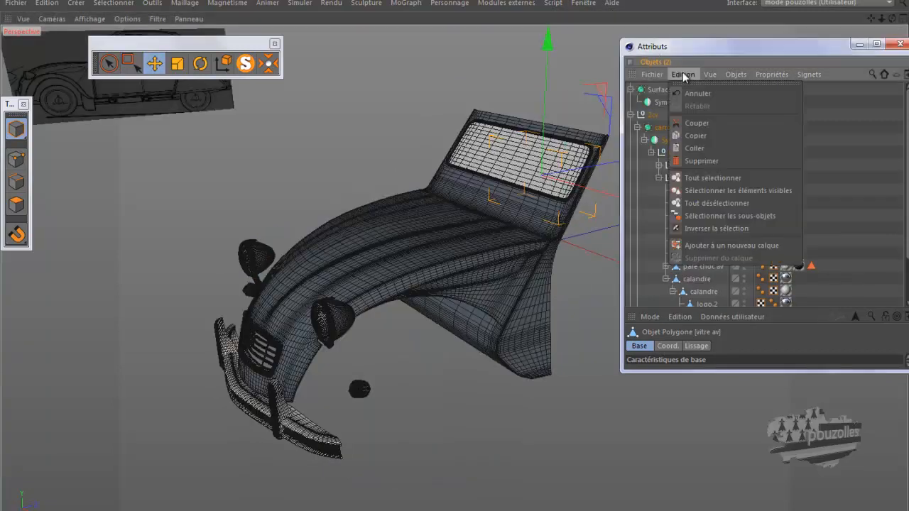
click(702, 148)
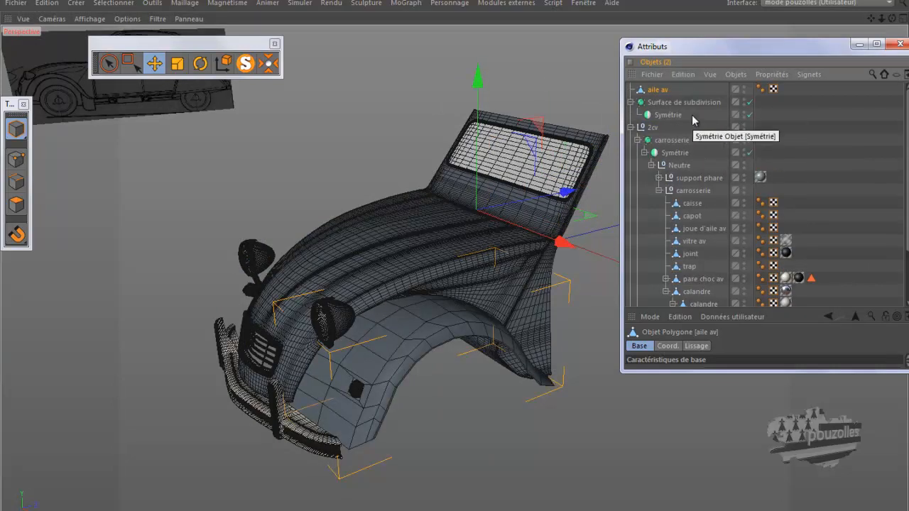
drag(659, 91, 692, 277)
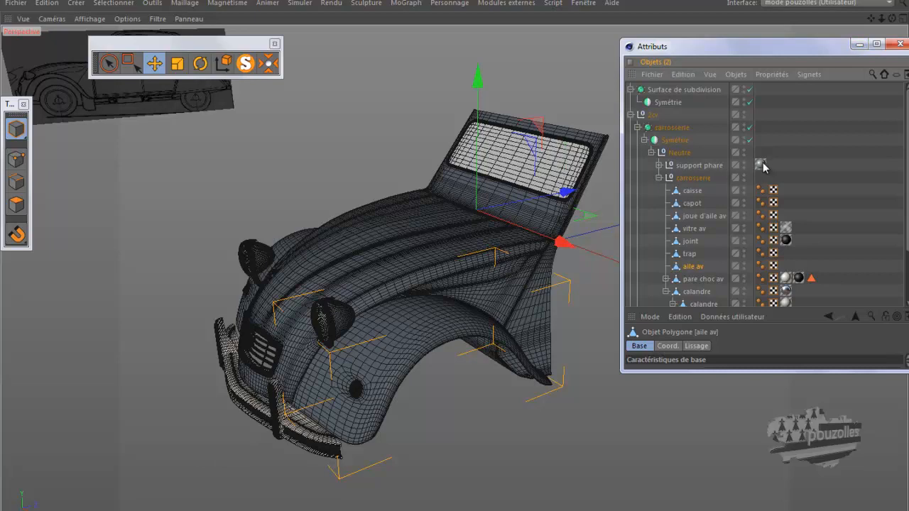
- Copy the support phare material tag onto the parent carrosserie subdivision object, minimize the object list window, and render the perspective view
ctrl+drag(762, 165, 760, 127)
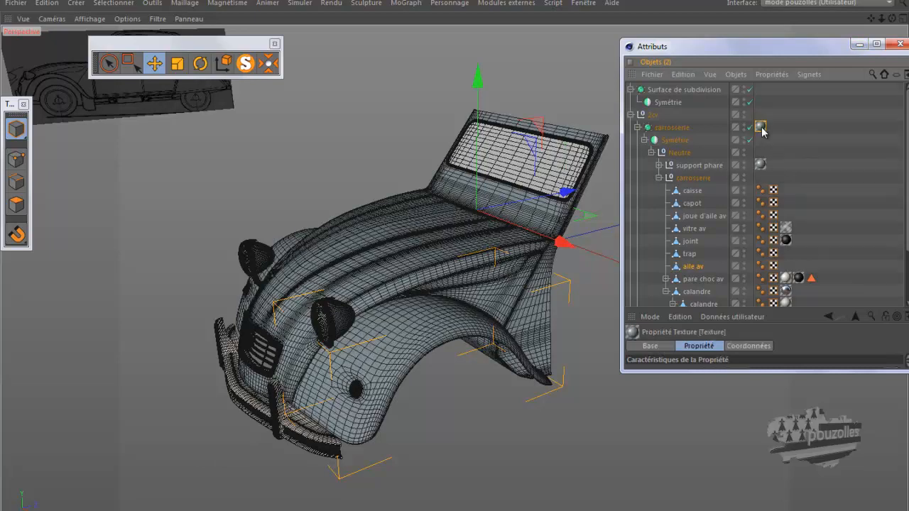
click(859, 44)
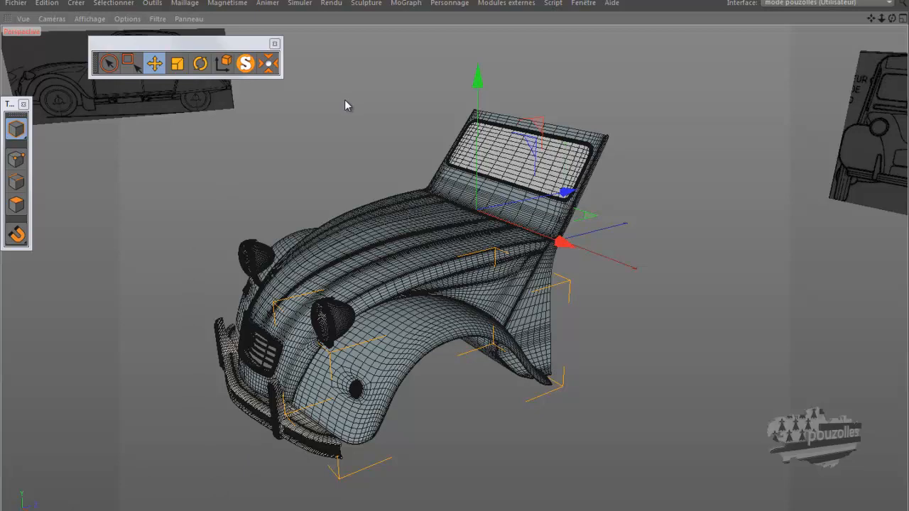
key(alt+r)
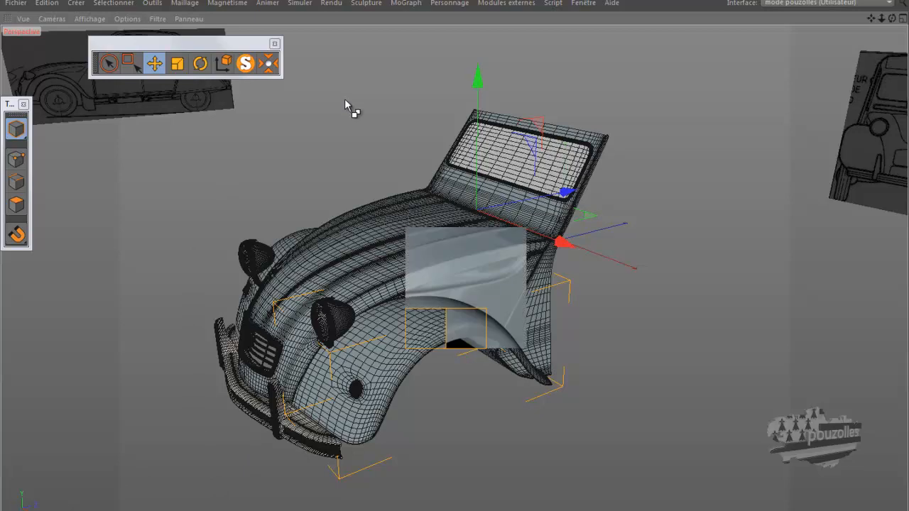